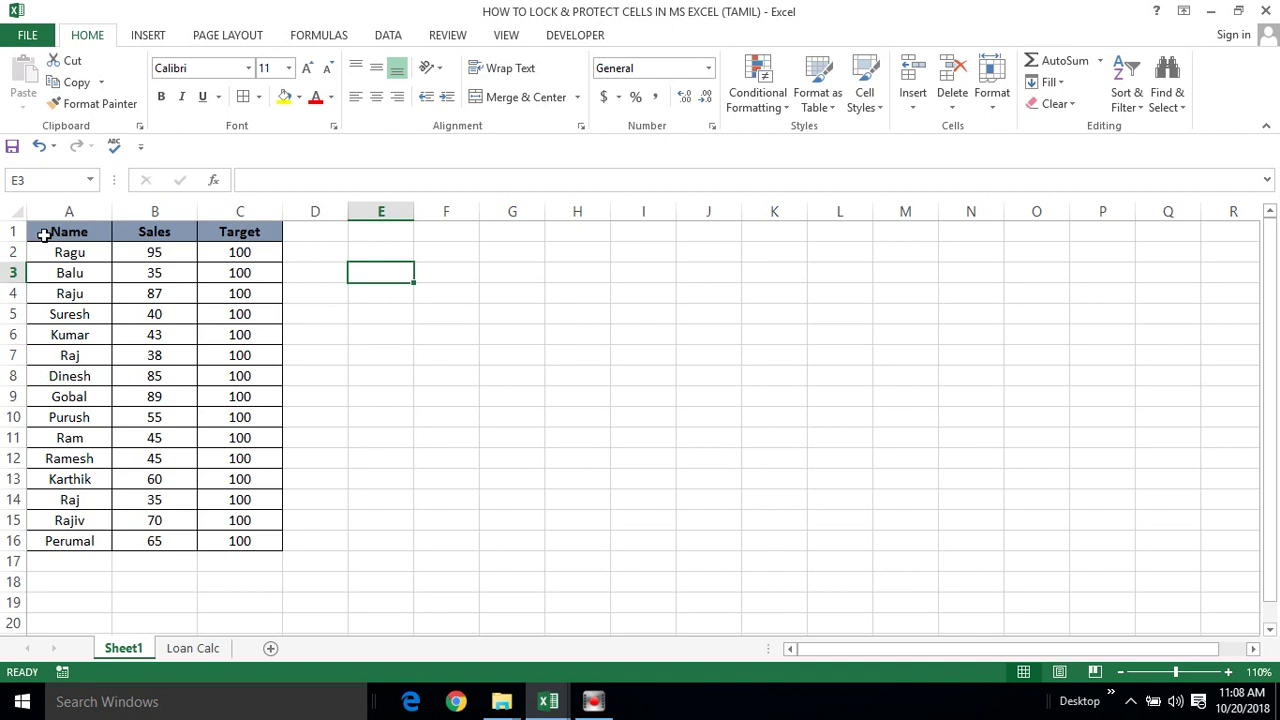
- Enter the notes 'Locking Cells' and 'Protecting' into cells H4 and H5
left_click_drag(44, 235, 223, 421)
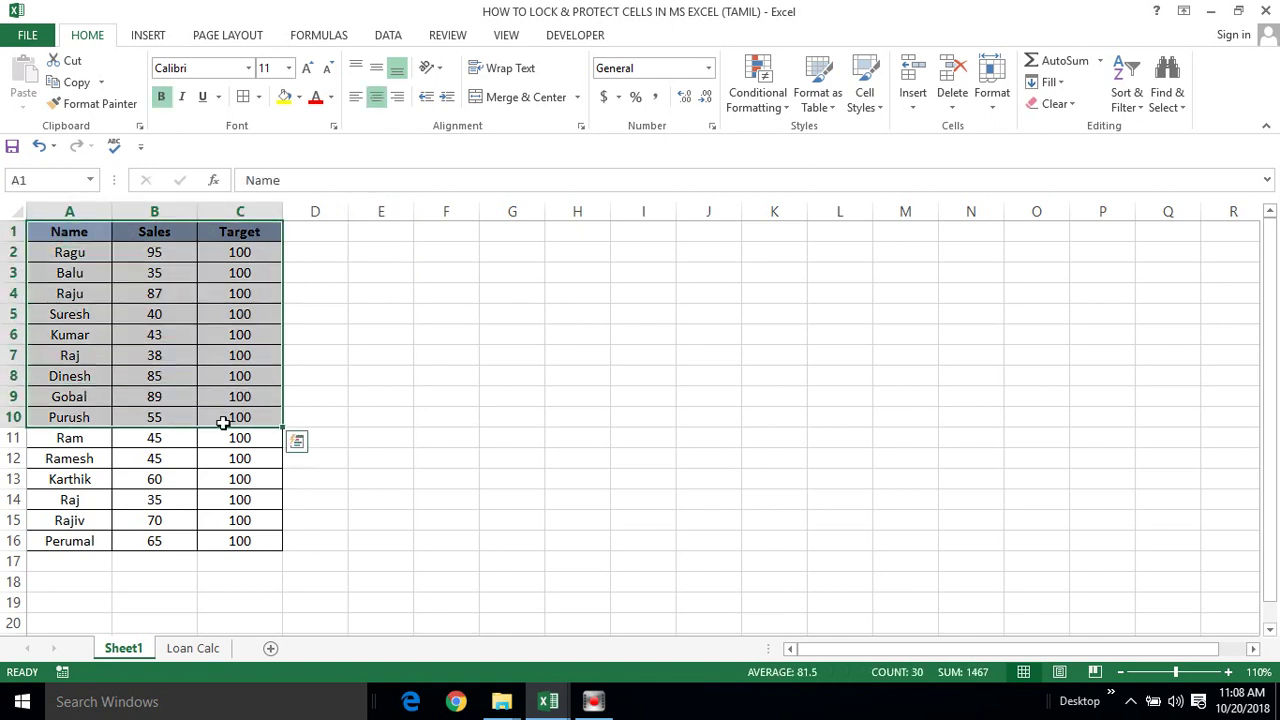
left_click(549, 297)
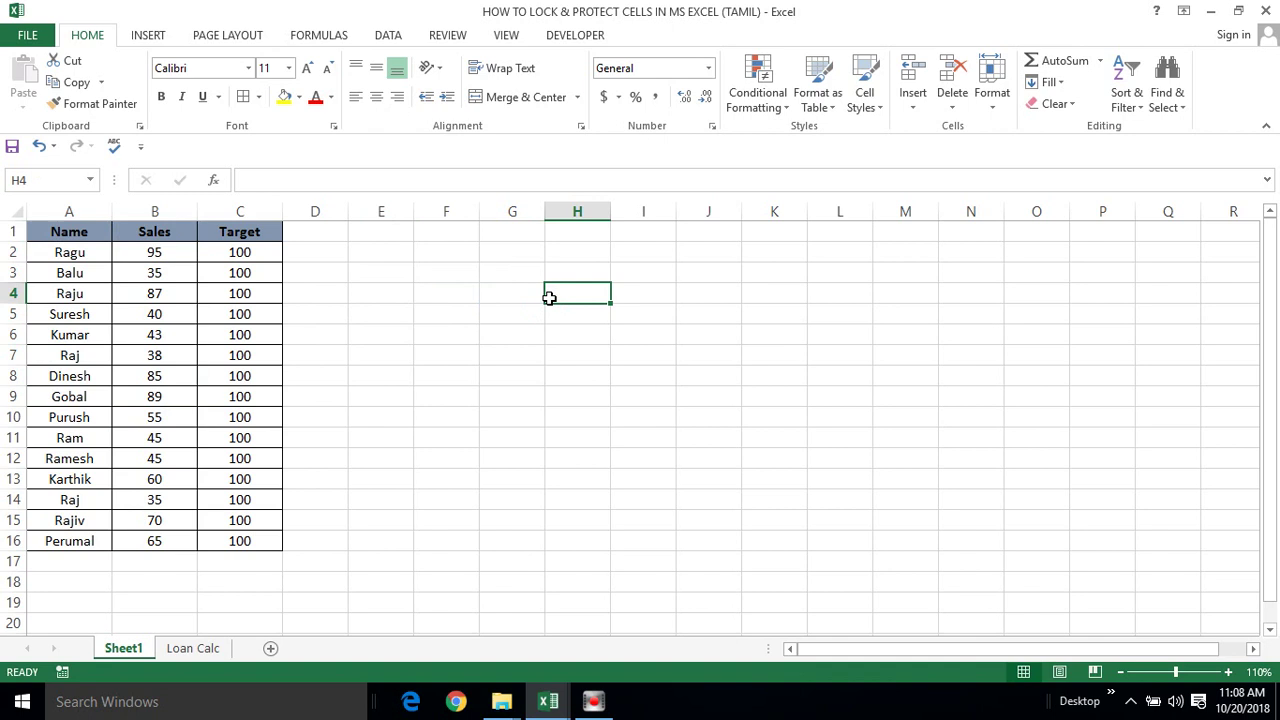
type("Locking Cells")
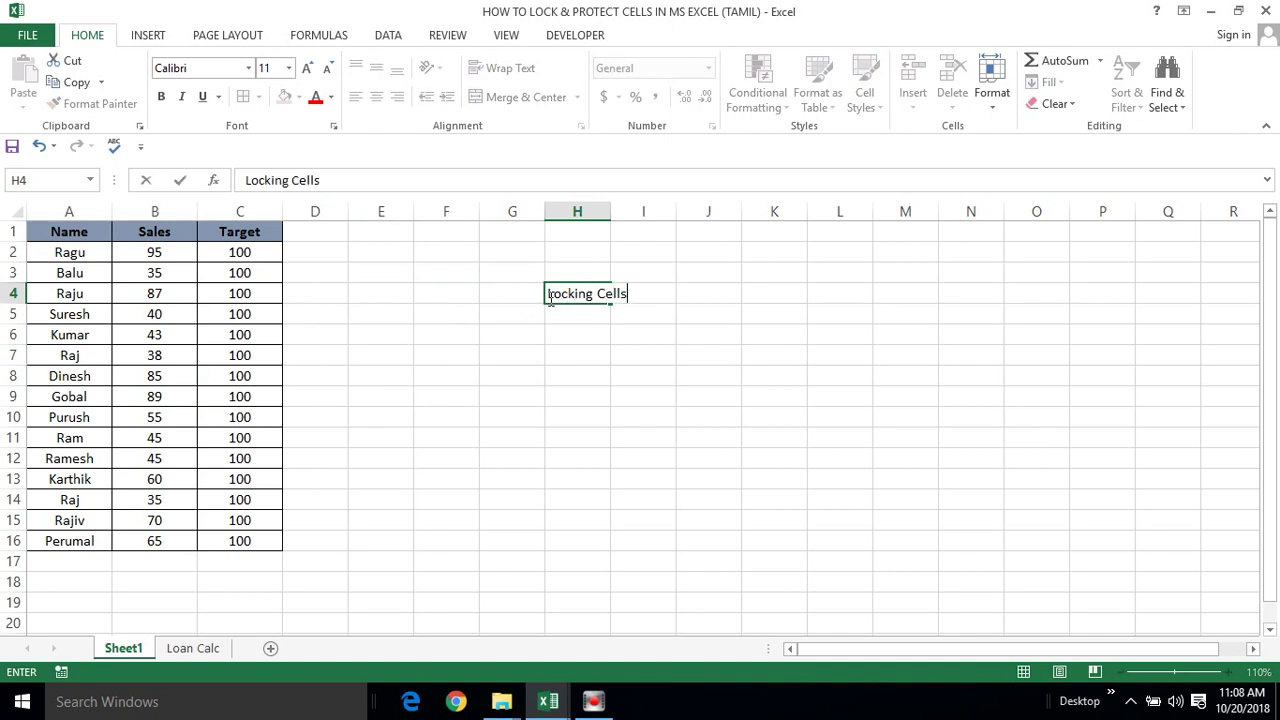
key("Return")
type("Protect")
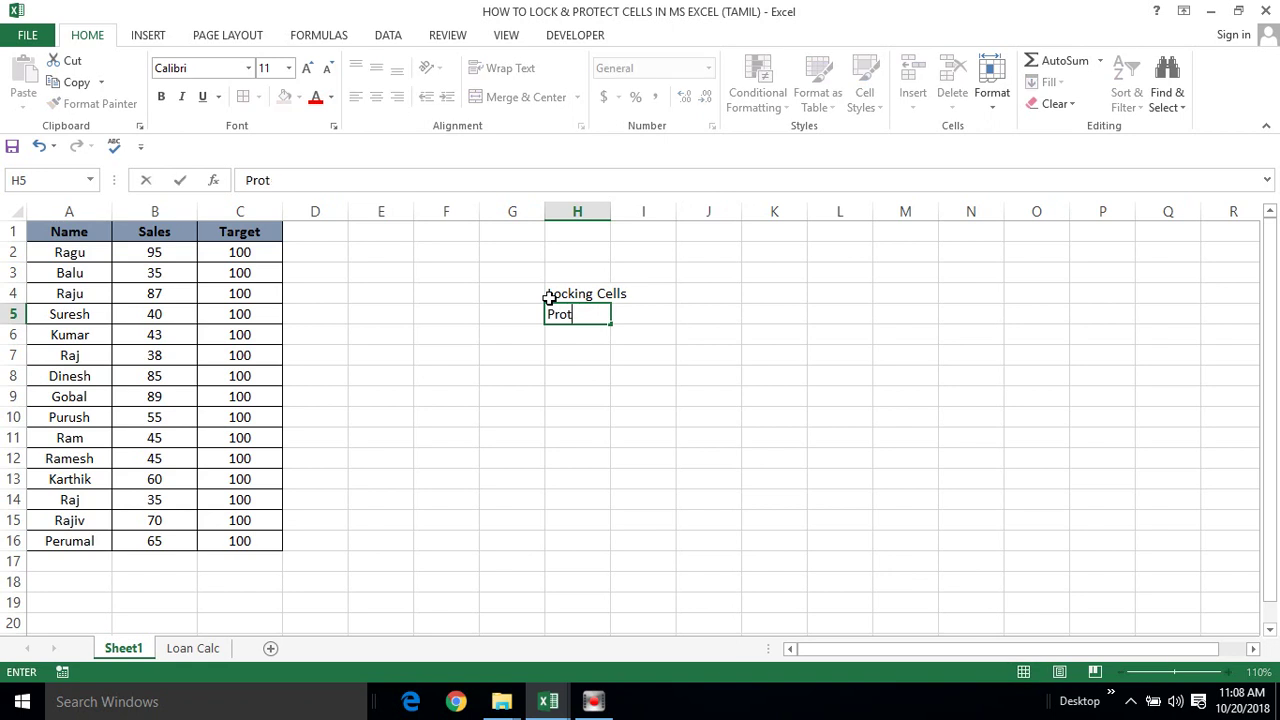
type("ing Cells")
key("Return")
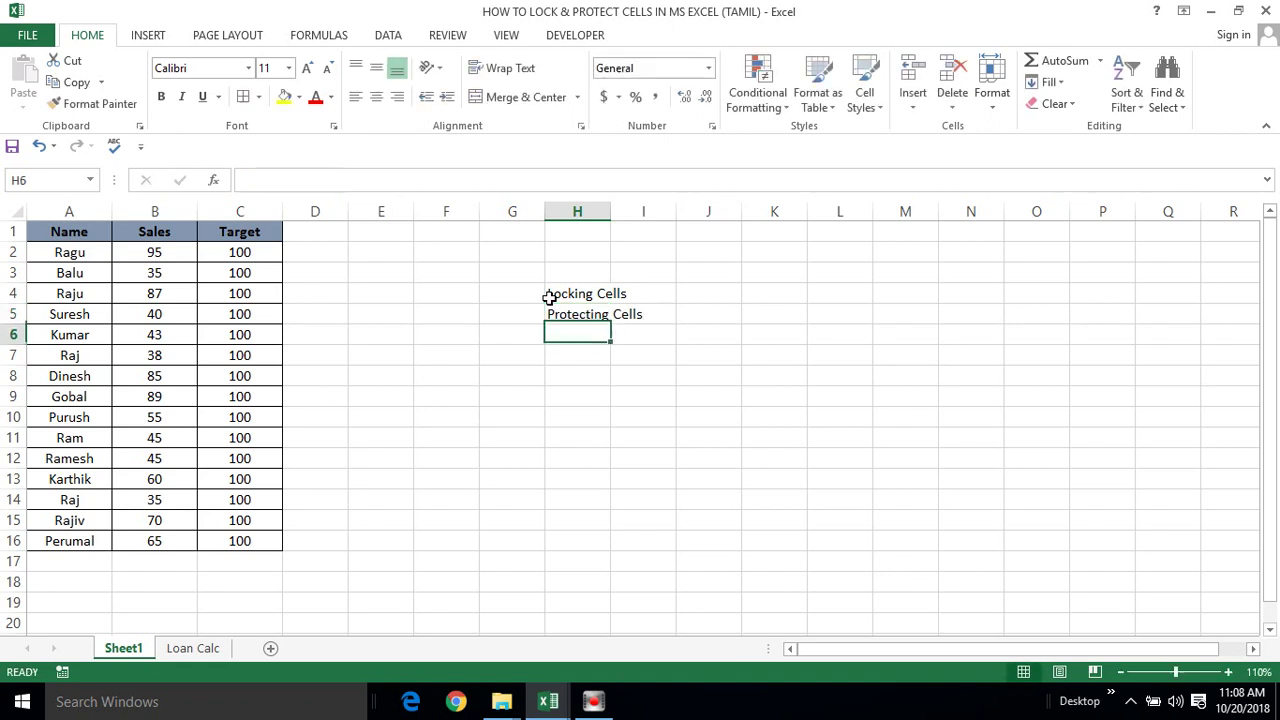
- Autofit column H so the Protecting Cells note fits
key("Up")
key("Up")
key("Up")
key("Up")
key("Down")
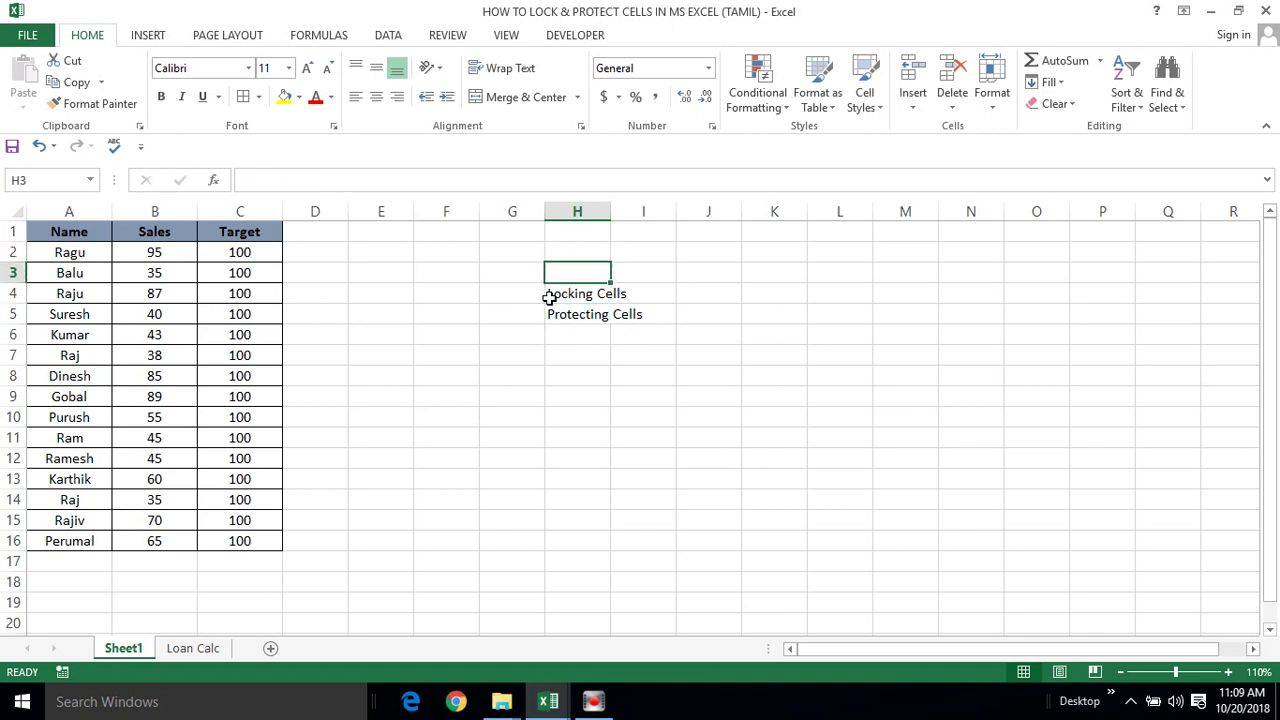
key("Down")
key("shift+Down")
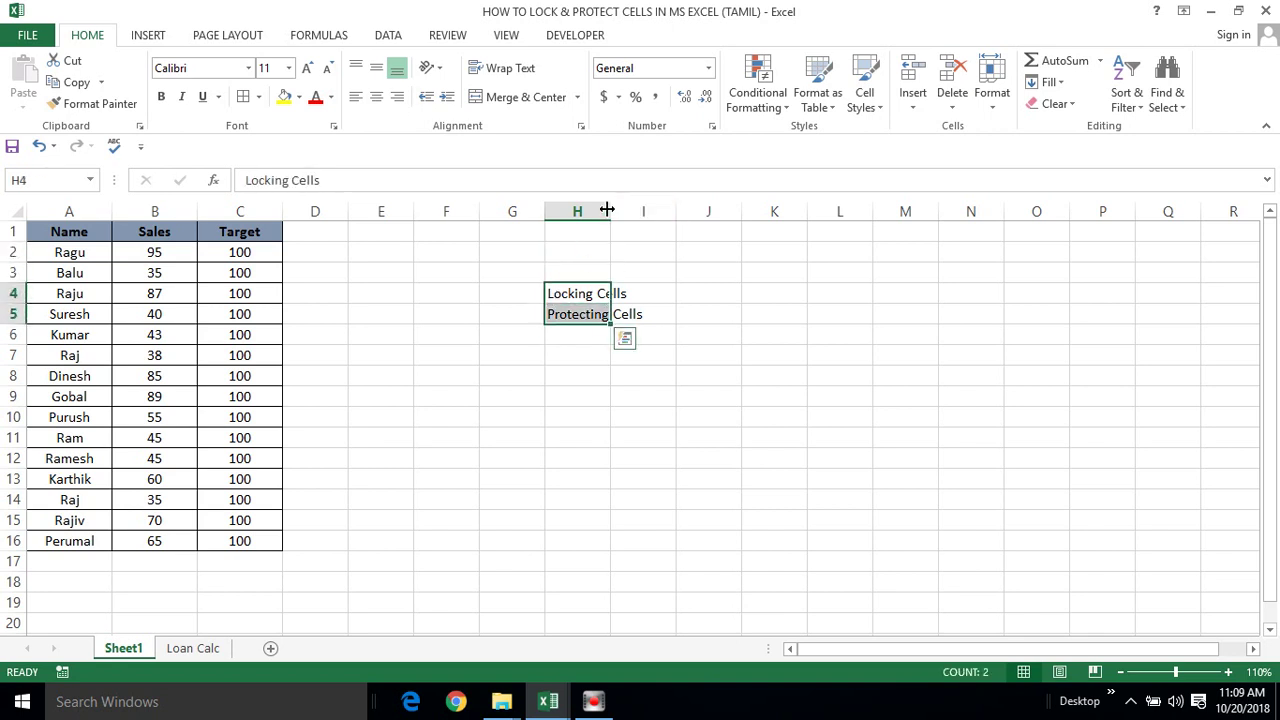
double_click(610, 211)
- Clear the temporary notes from H4:H6
left_click(549, 312)
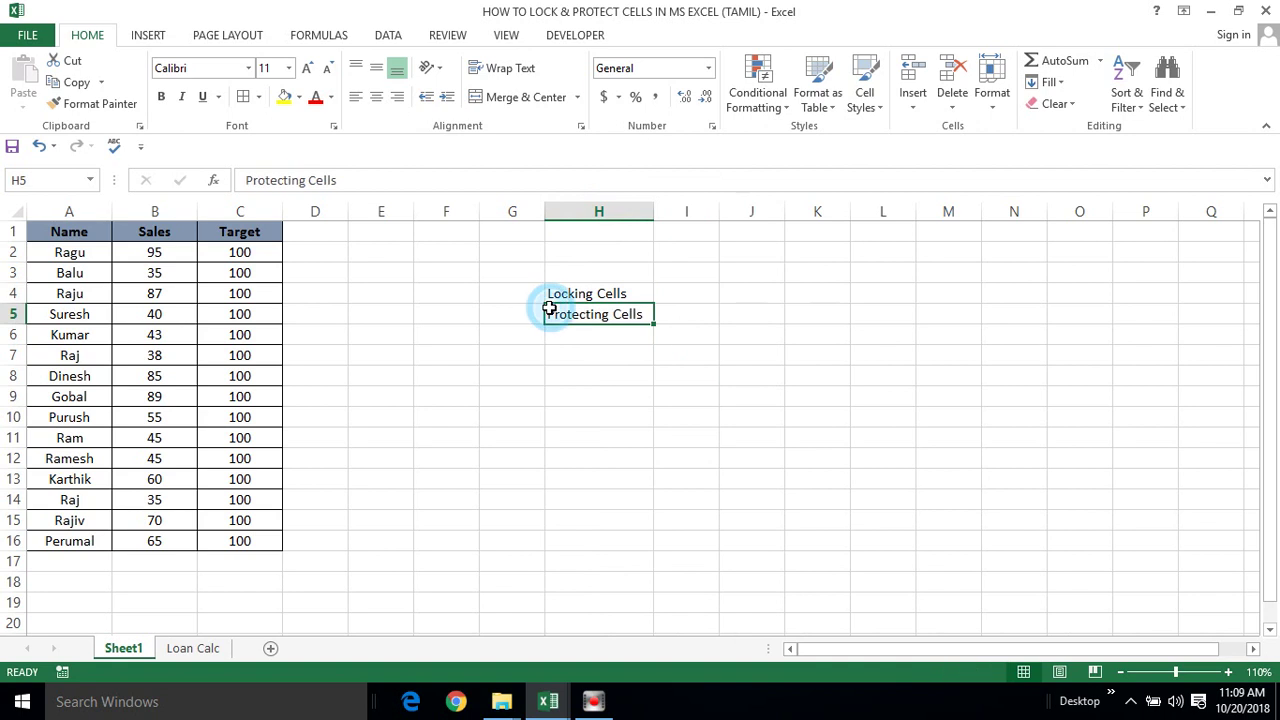
left_click(564, 294)
key("shift+Down")
key("shift+Down")
key("Delete")
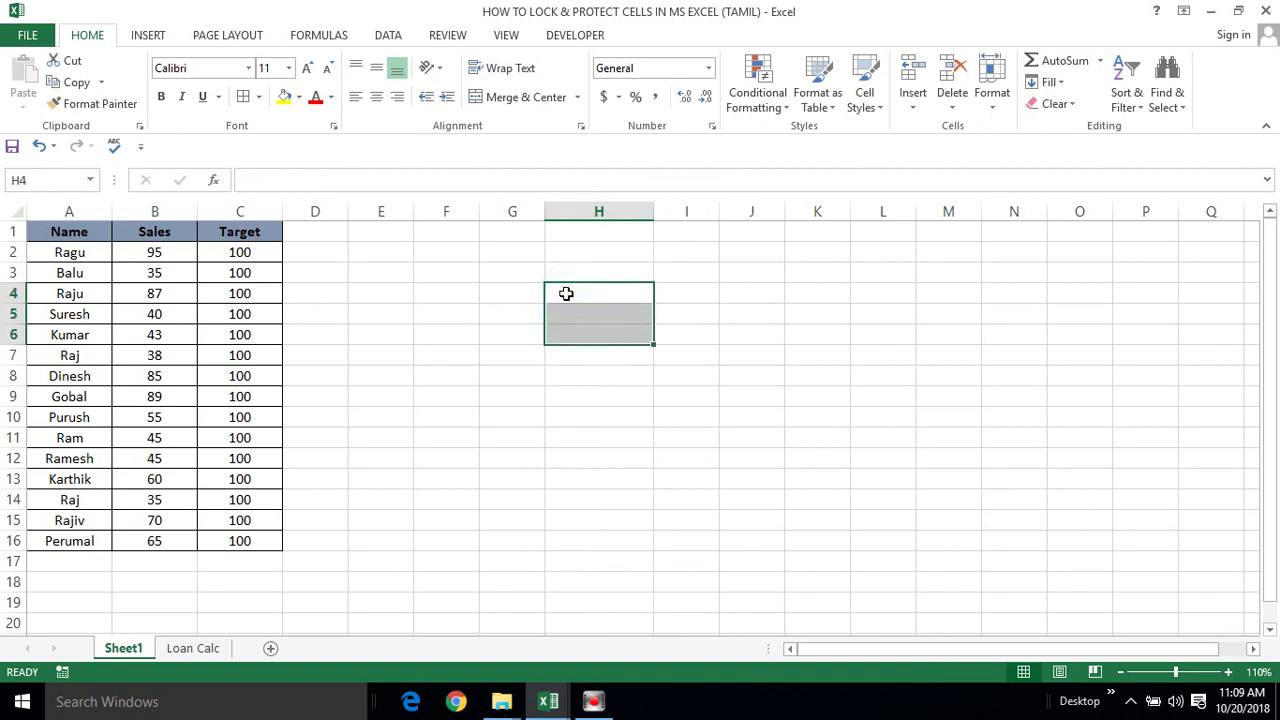
- Select the Name, Sales and Target table A1:C16 as a demonstration range
left_click(518, 293)
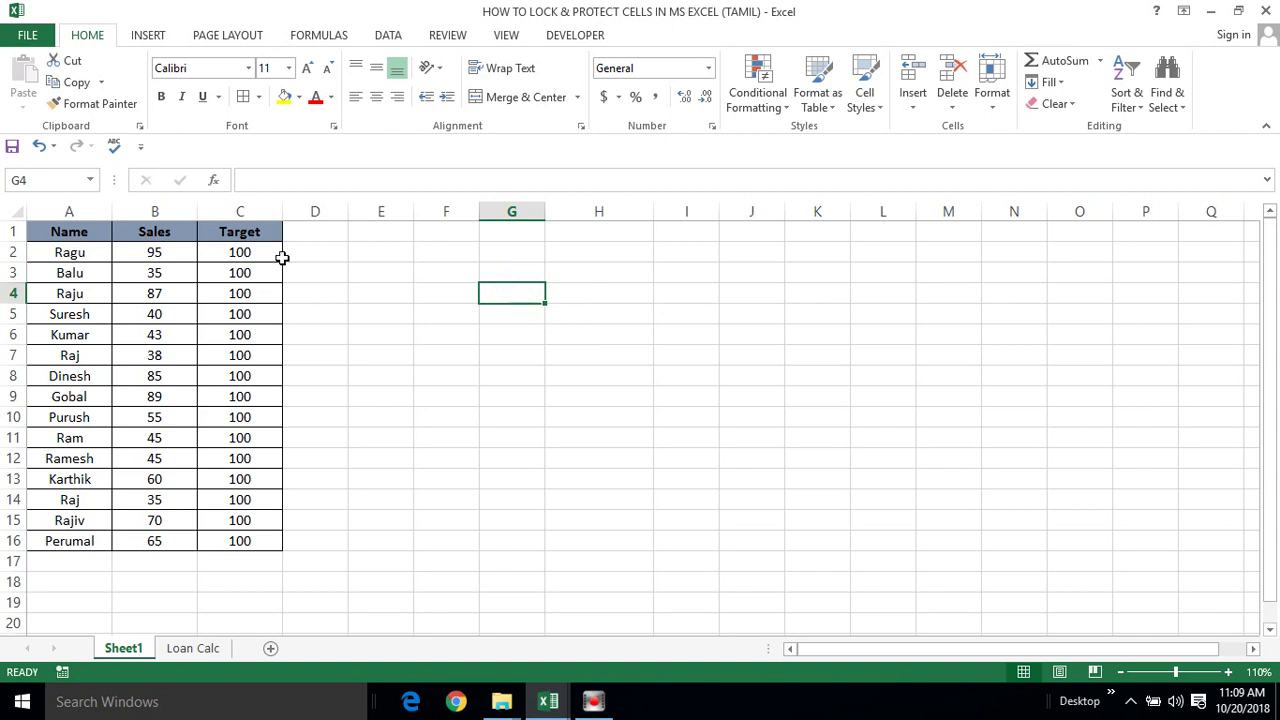
left_click(59, 233)
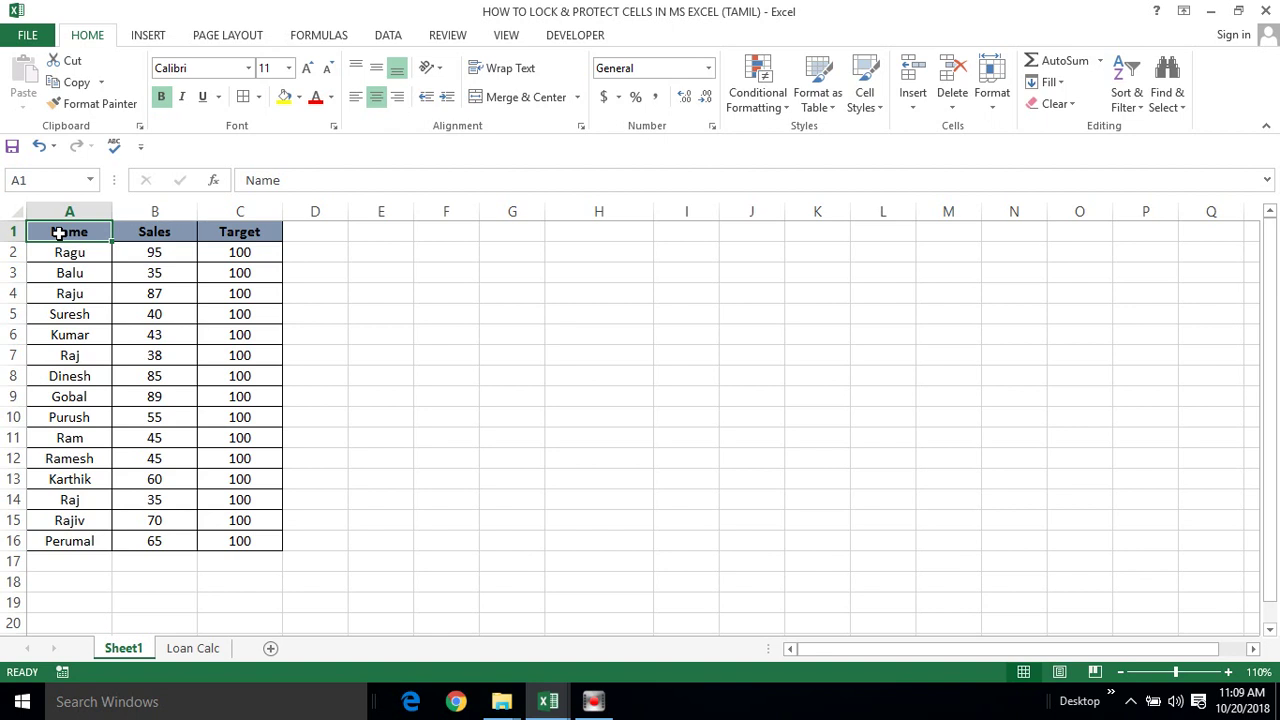
left_click(118, 310)
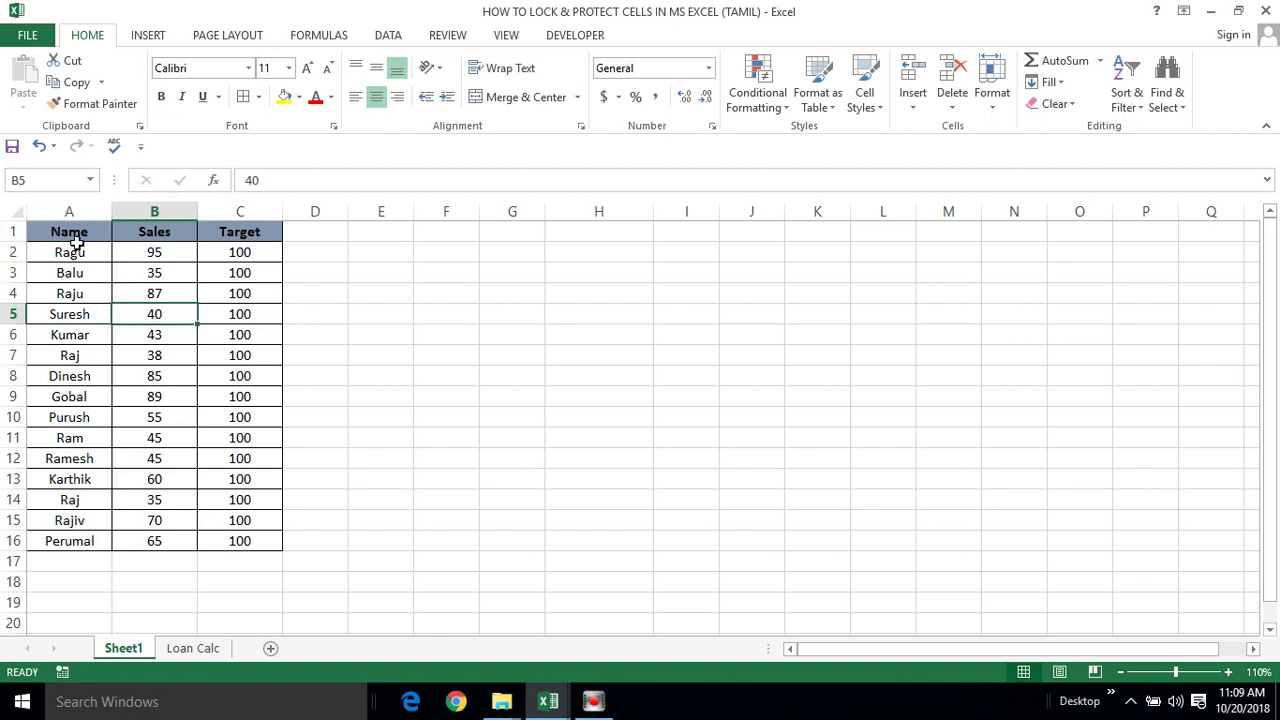
left_click_drag(59, 236, 259, 470)
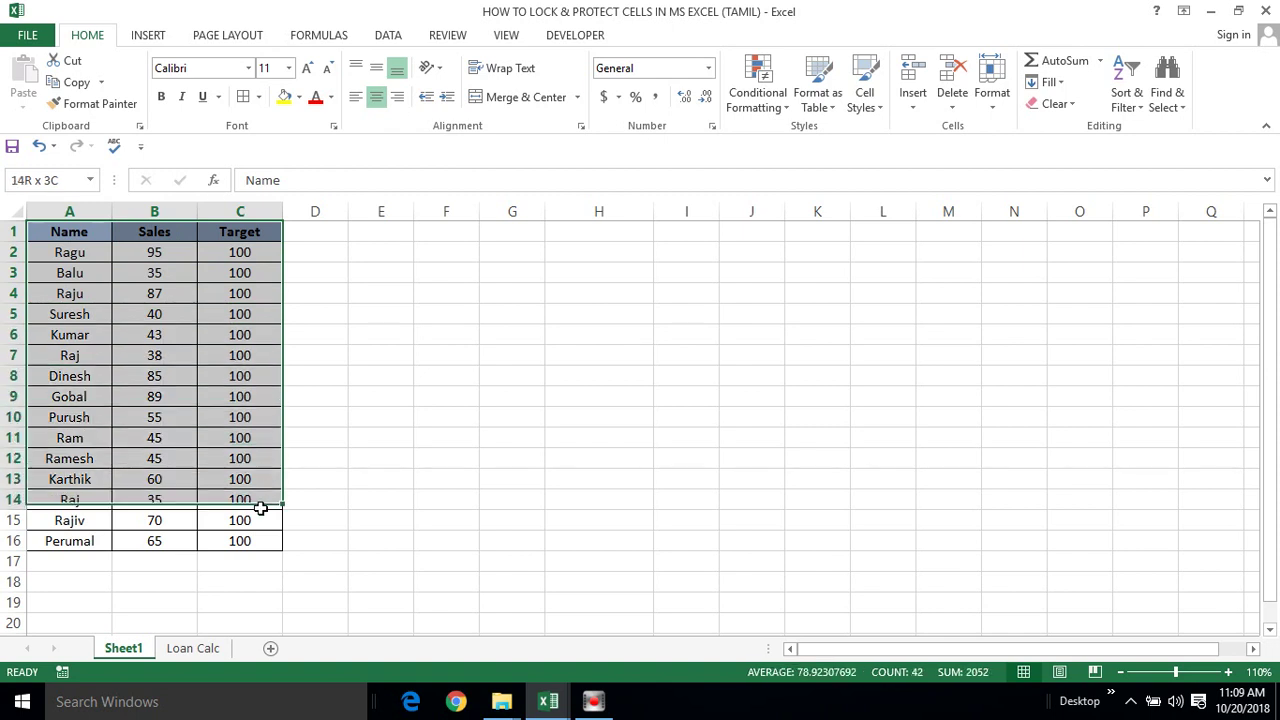
left_click_drag(259, 470, 260, 538)
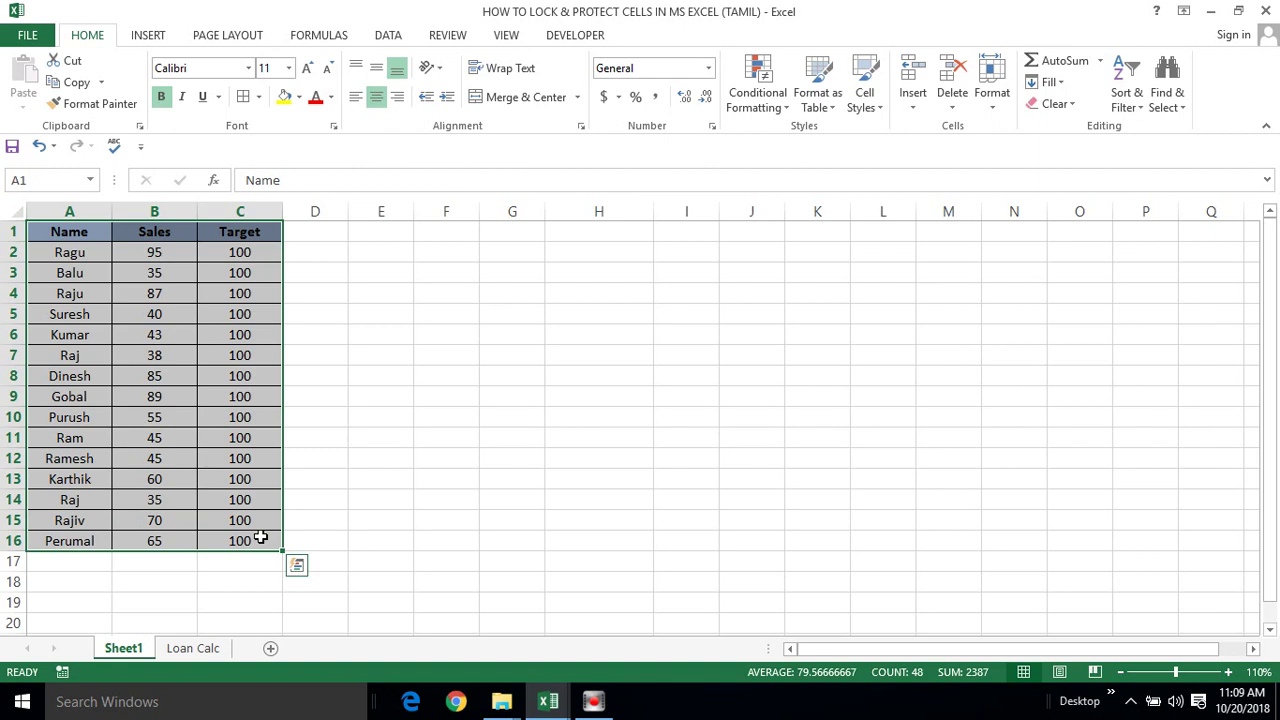
- Mark the empty block E1:H10, then reselect the whole sales table and deselect it
left_click(375, 240)
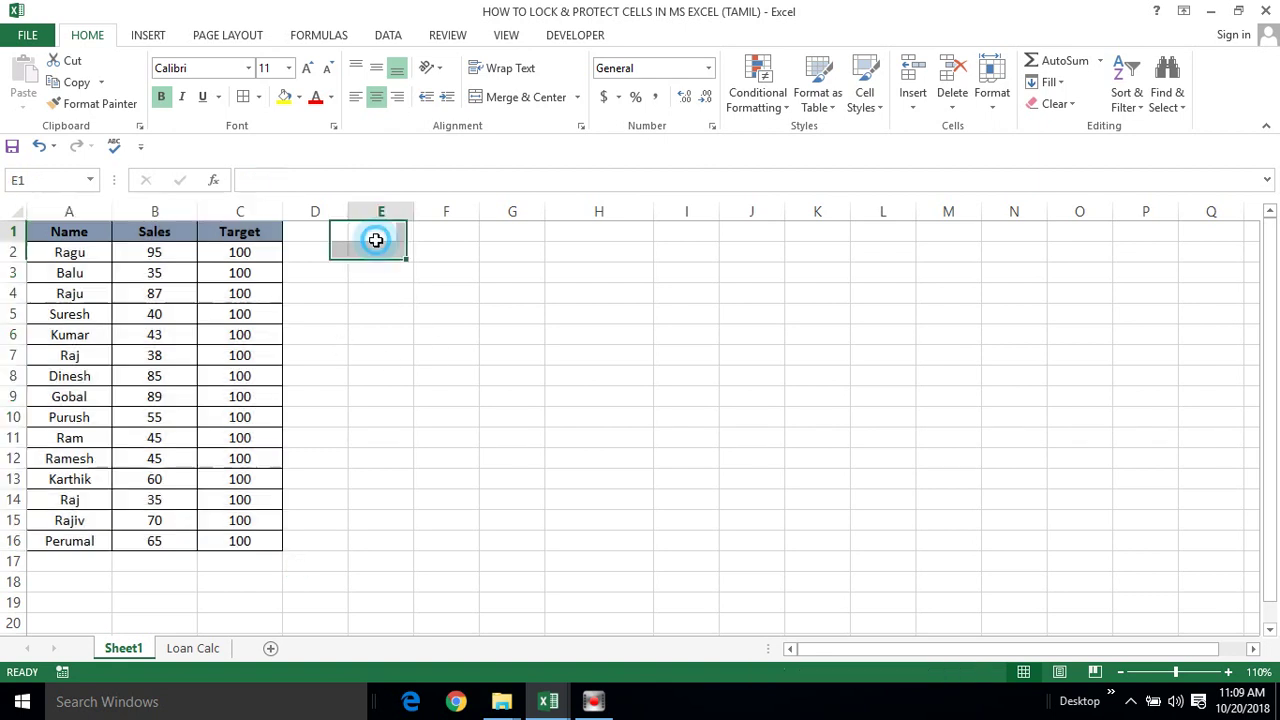
left_click_drag(375, 240, 555, 355)
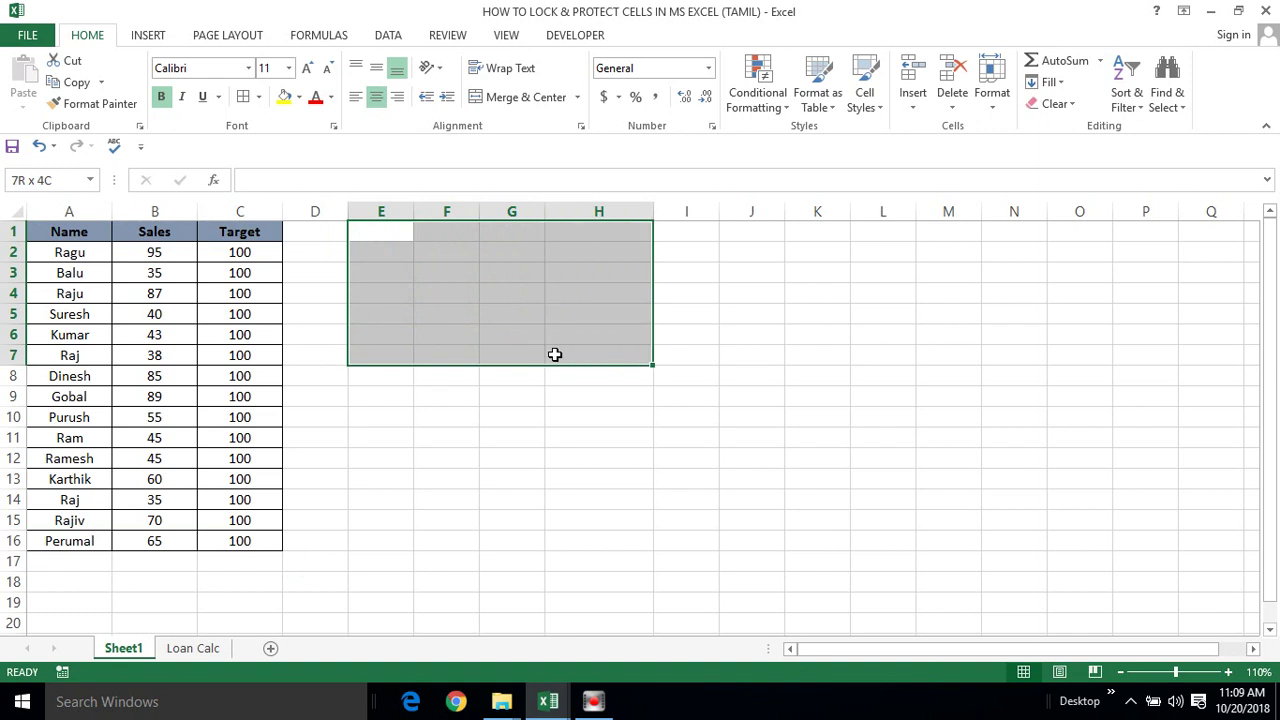
left_click_drag(555, 355, 584, 421)
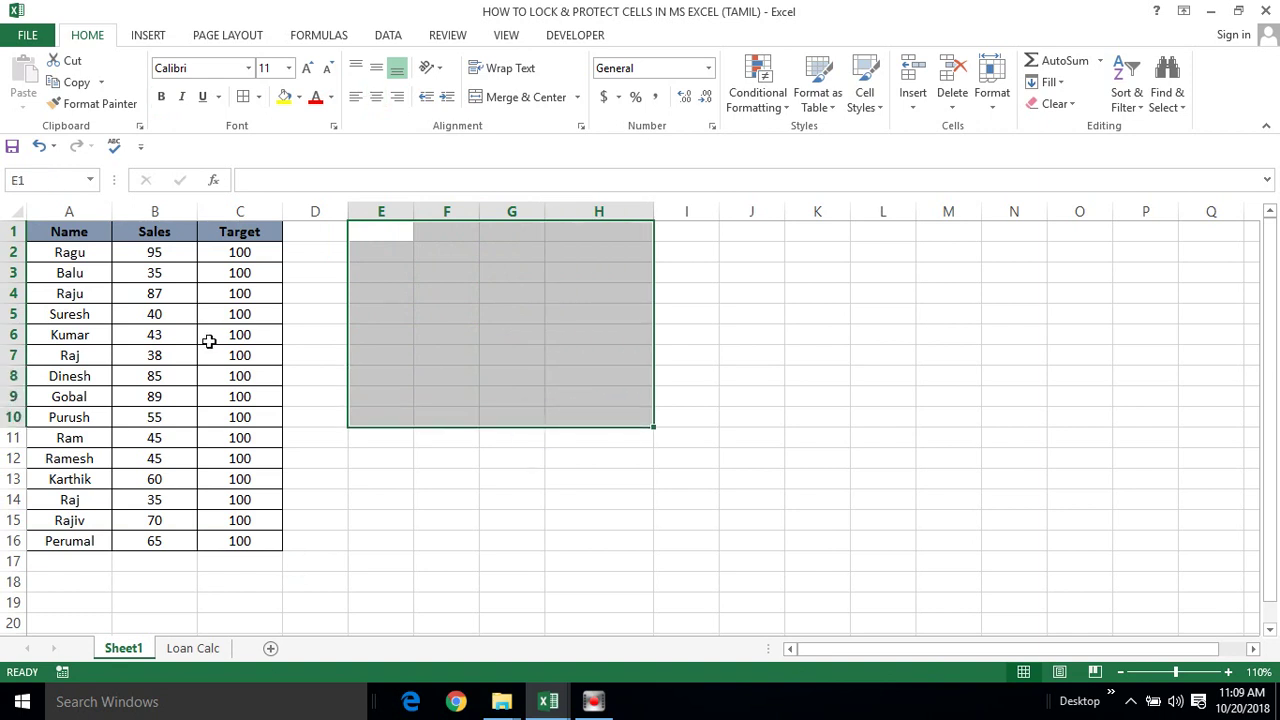
left_click(50, 246)
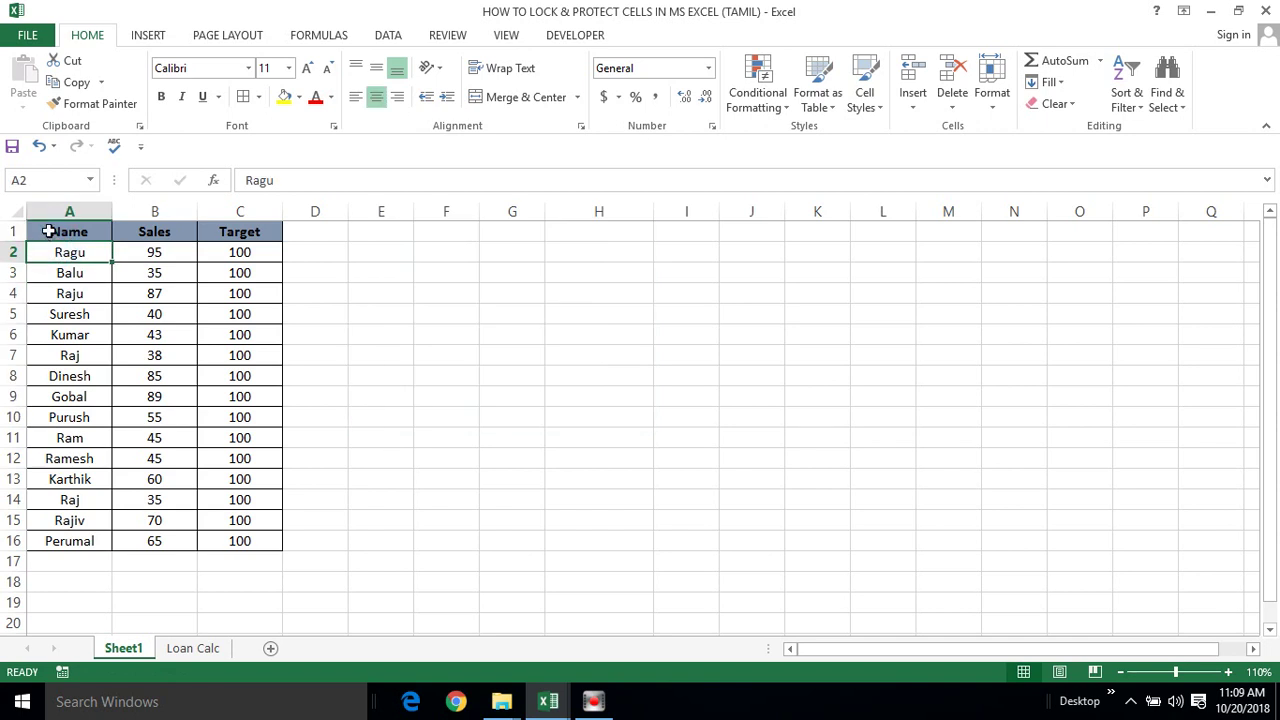
mouse_move(48, 231)
left_mouse_down()
mouse_move(285, 492)
mouse_move(280, 541)
left_mouse_up()
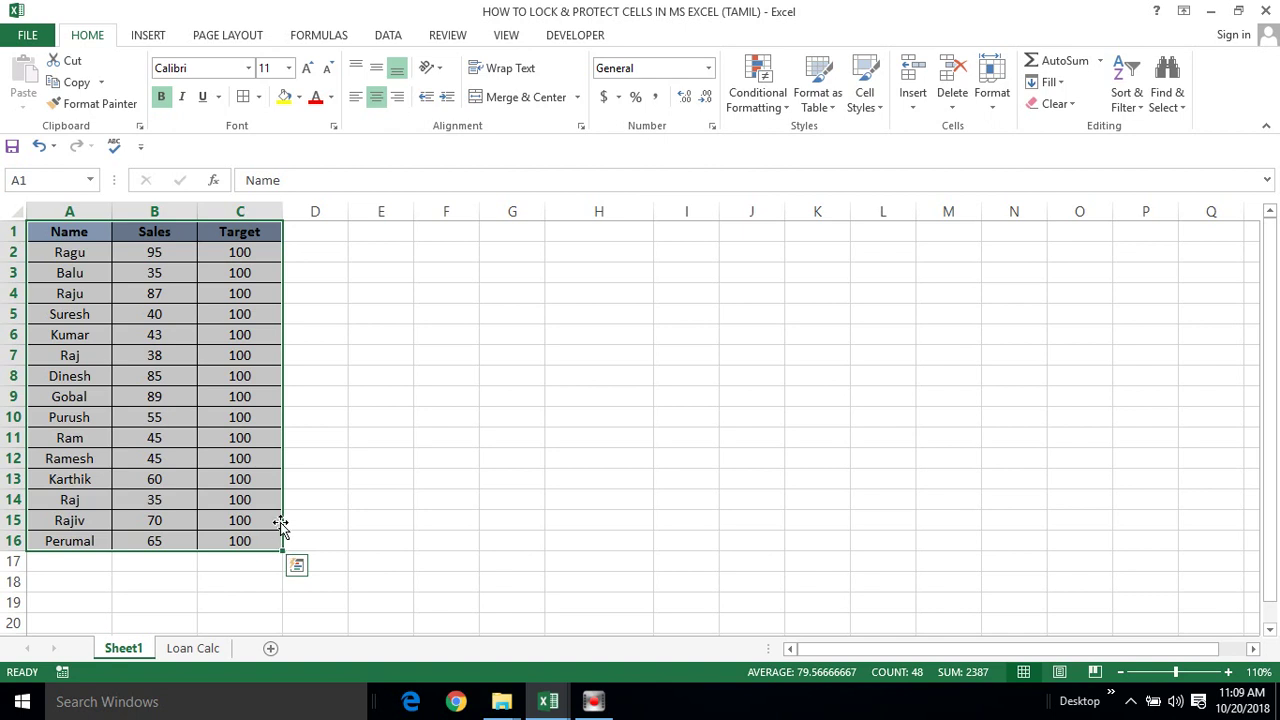
left_click(304, 505)
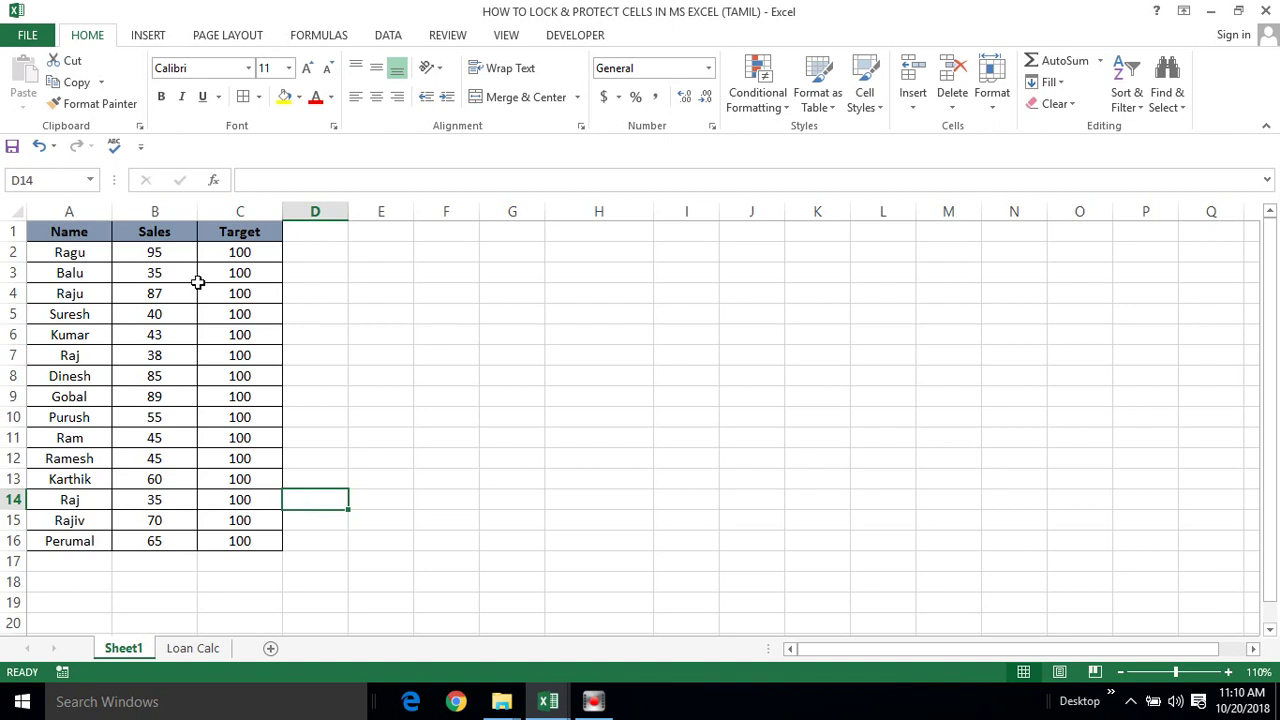
- Select A1:C16 once more, then deselect it by choosing empty cell E11
left_click(45, 227)
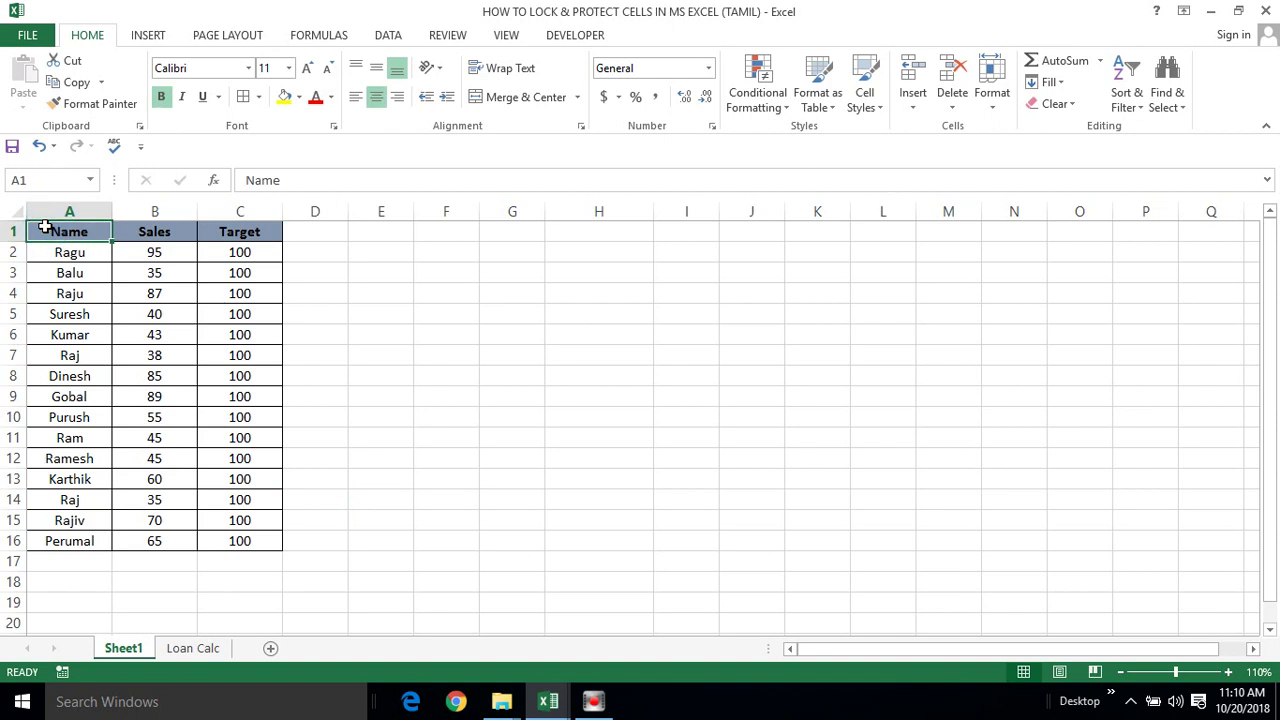
left_click_drag(45, 227, 260, 541)
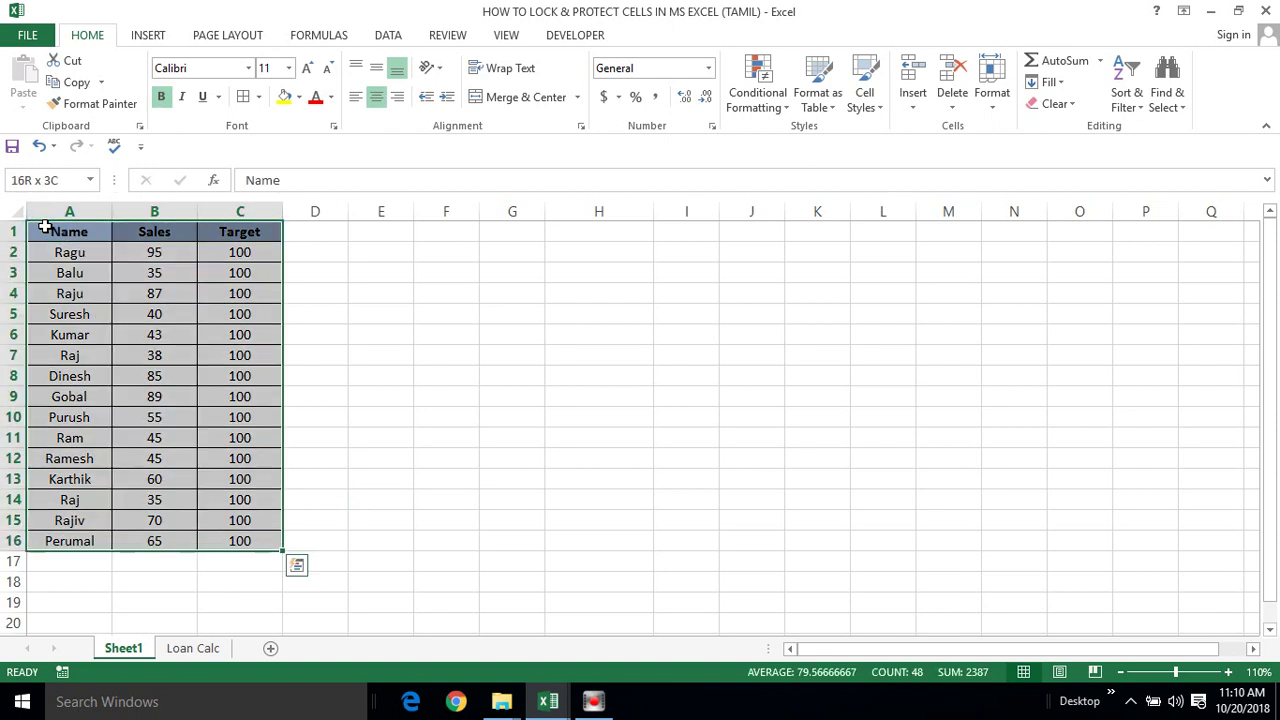
left_click(408, 390)
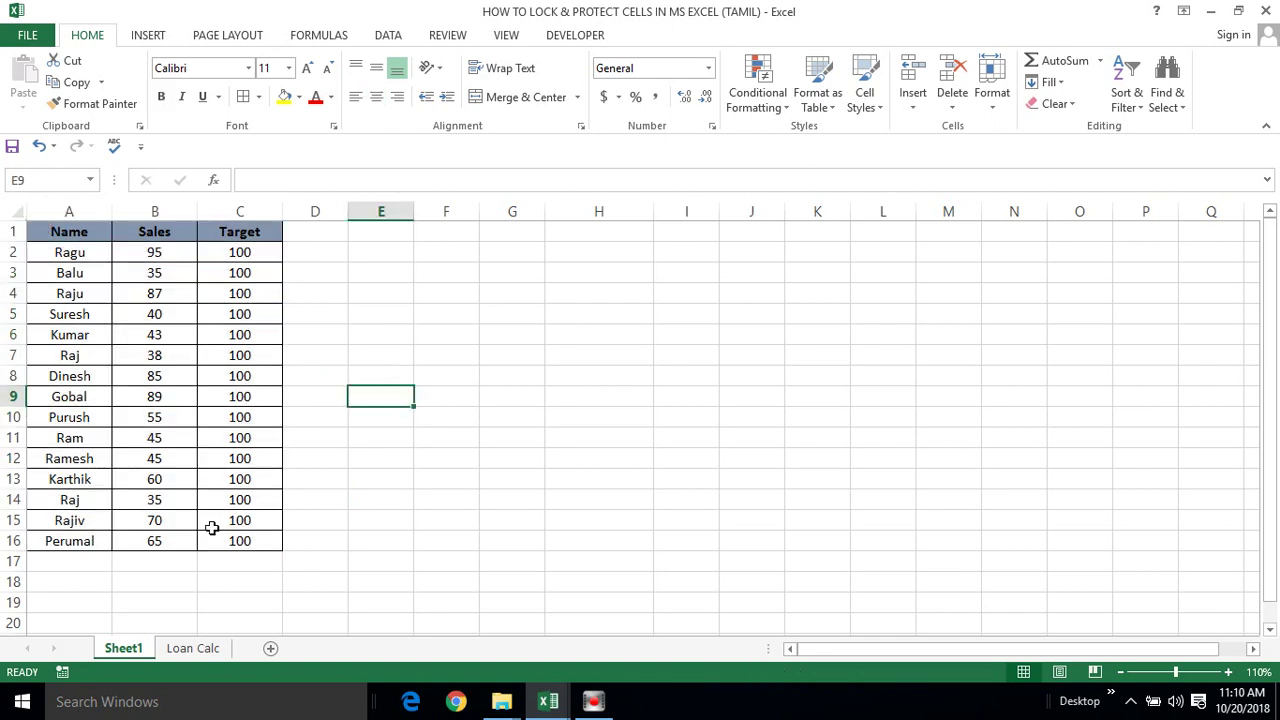
left_click(358, 440)
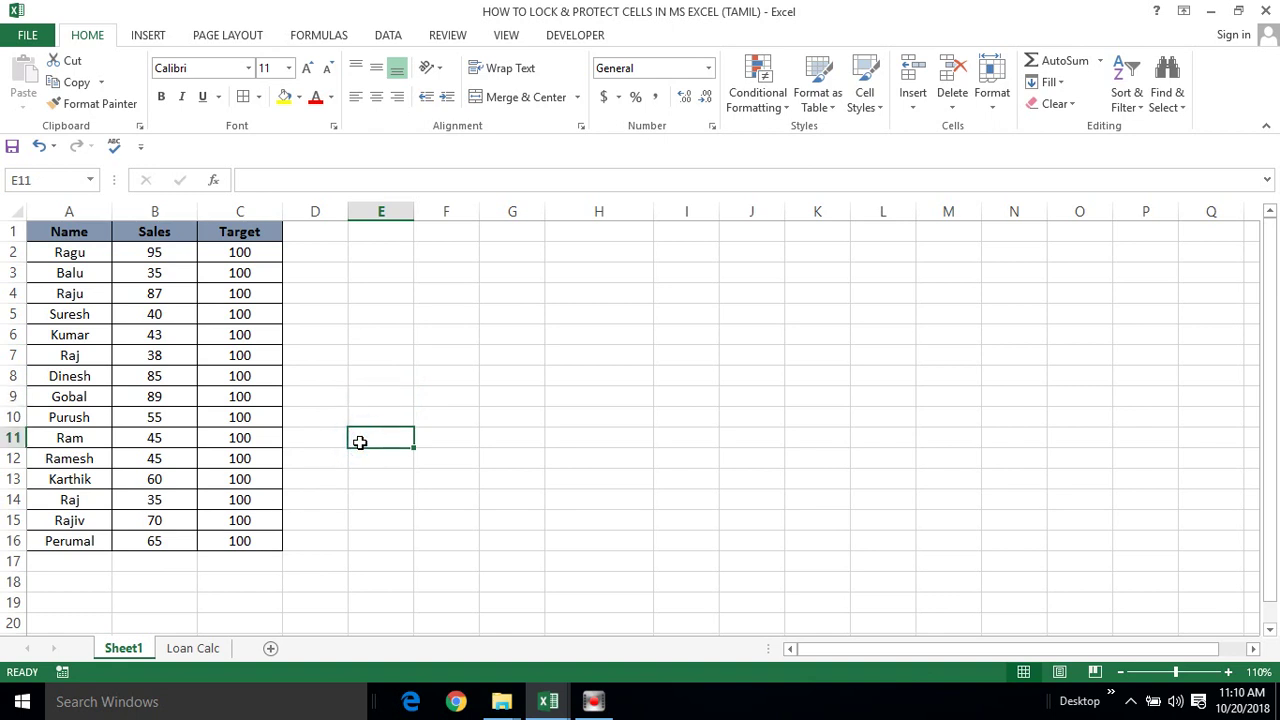
- Protect Sheet1 from the Review tab with a password, entering it twice to confirm
left_click(465, 45)
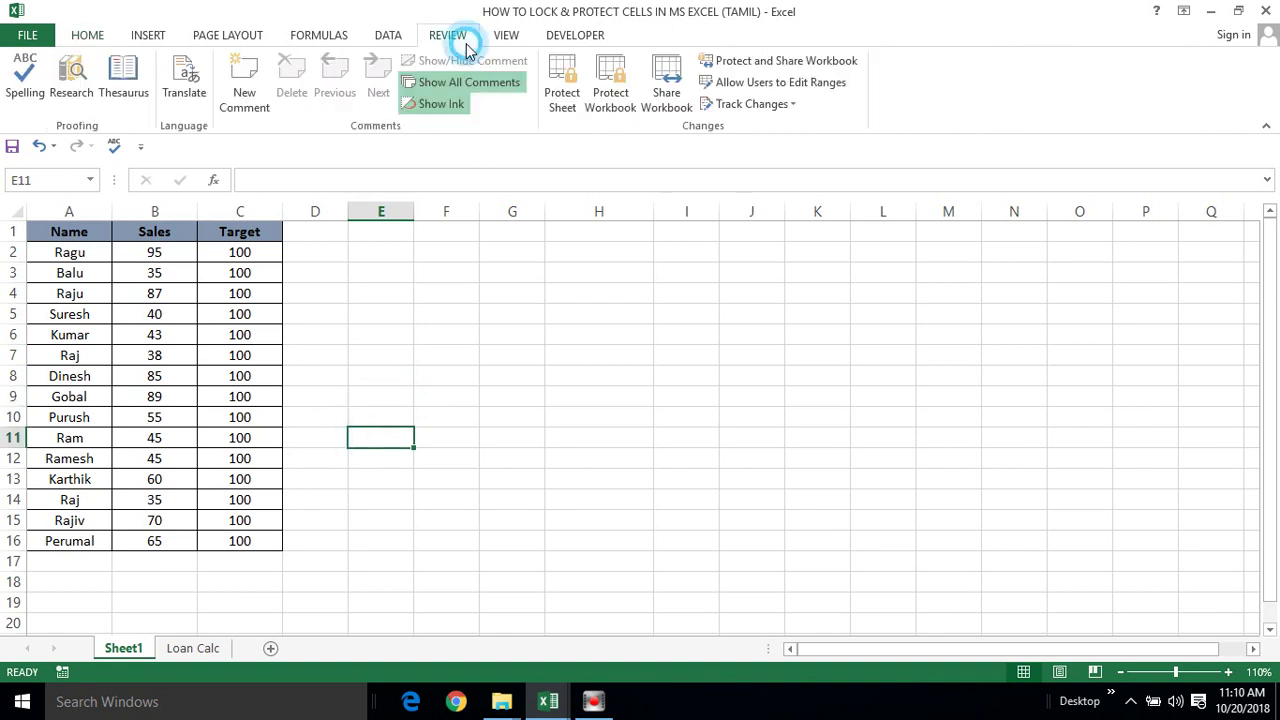
left_click(562, 90)
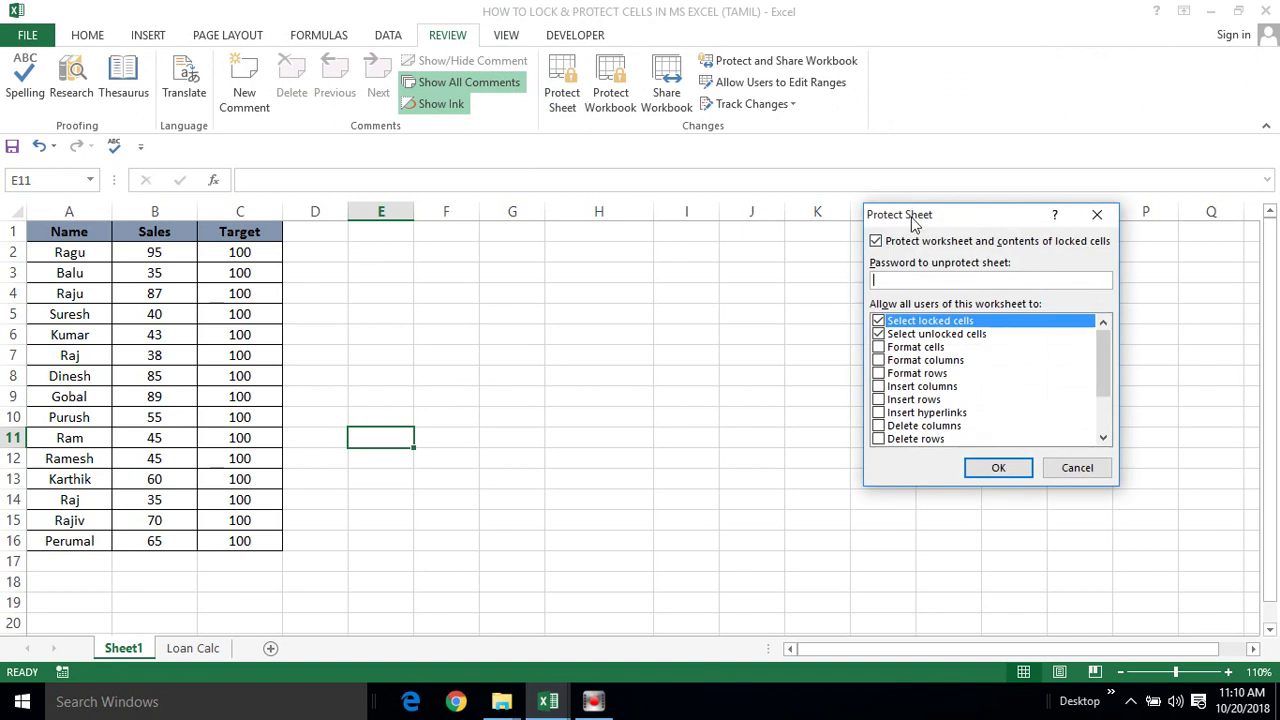
left_click_drag(912, 222, 552, 286)
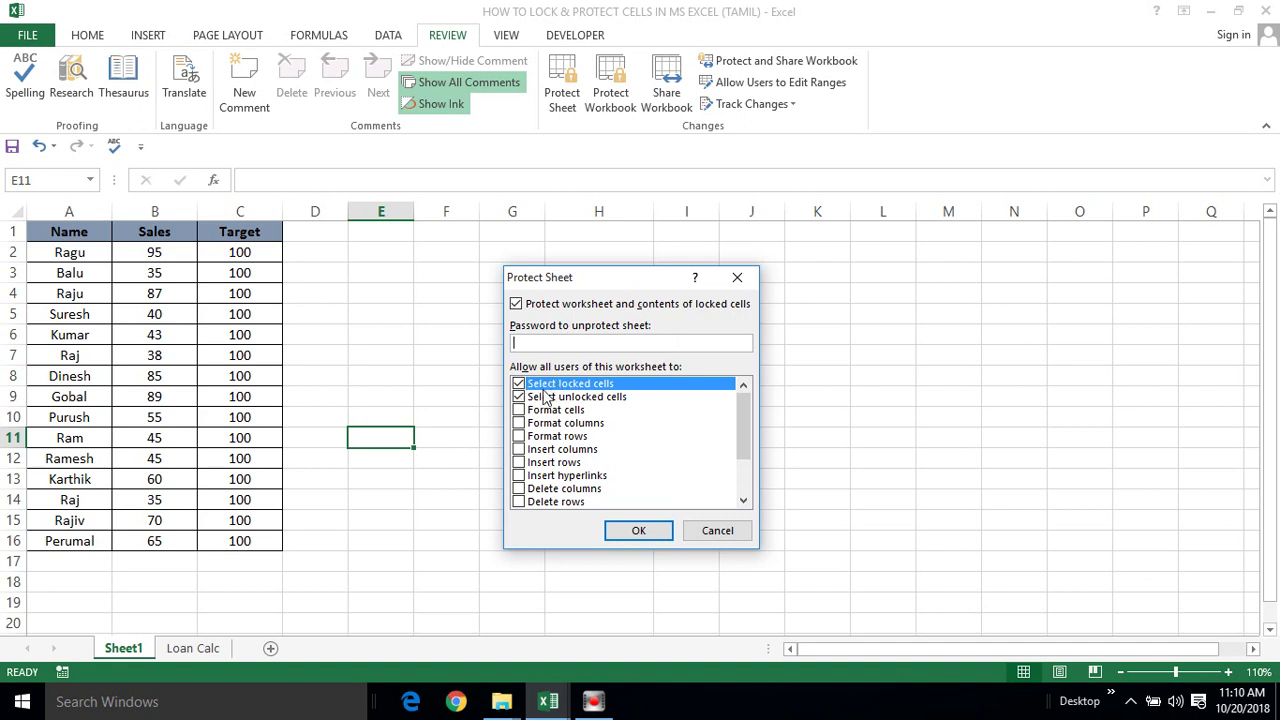
mouse_move(744, 413)
left_mouse_down()
mouse_move(746, 488)
mouse_move(752, 368)
left_mouse_up()
left_click(614, 538)
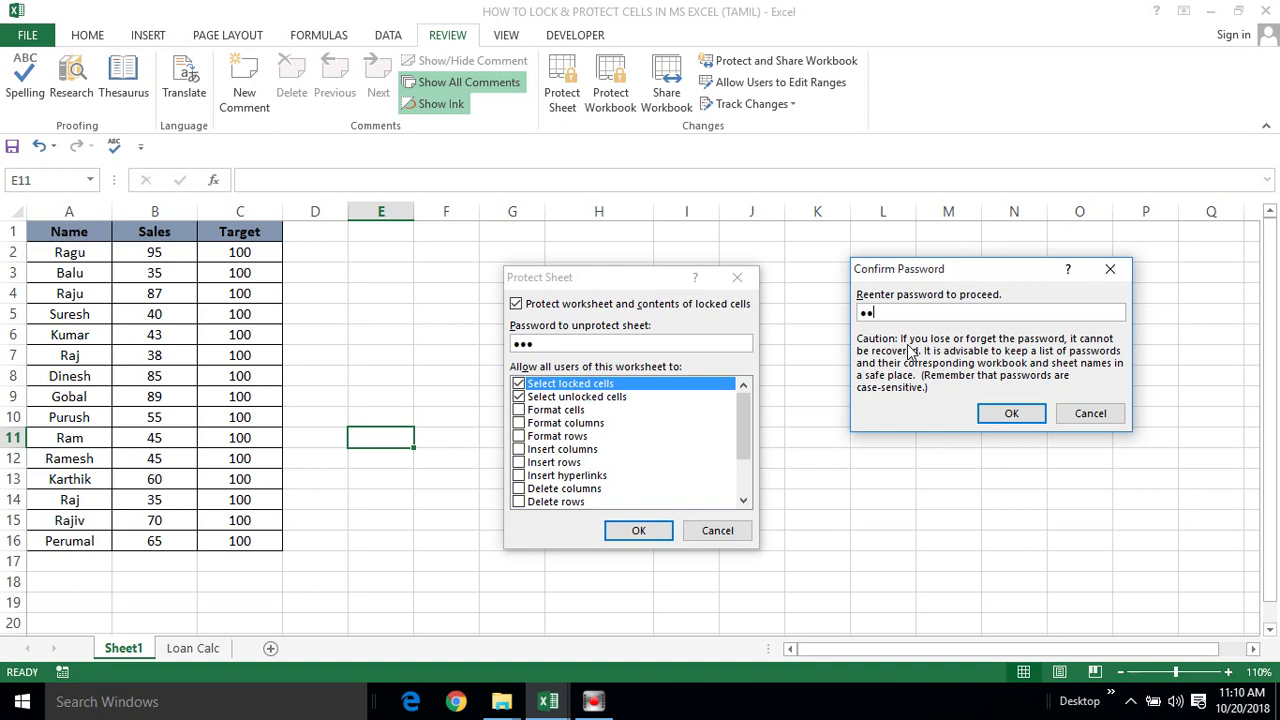
left_click(1010, 414)
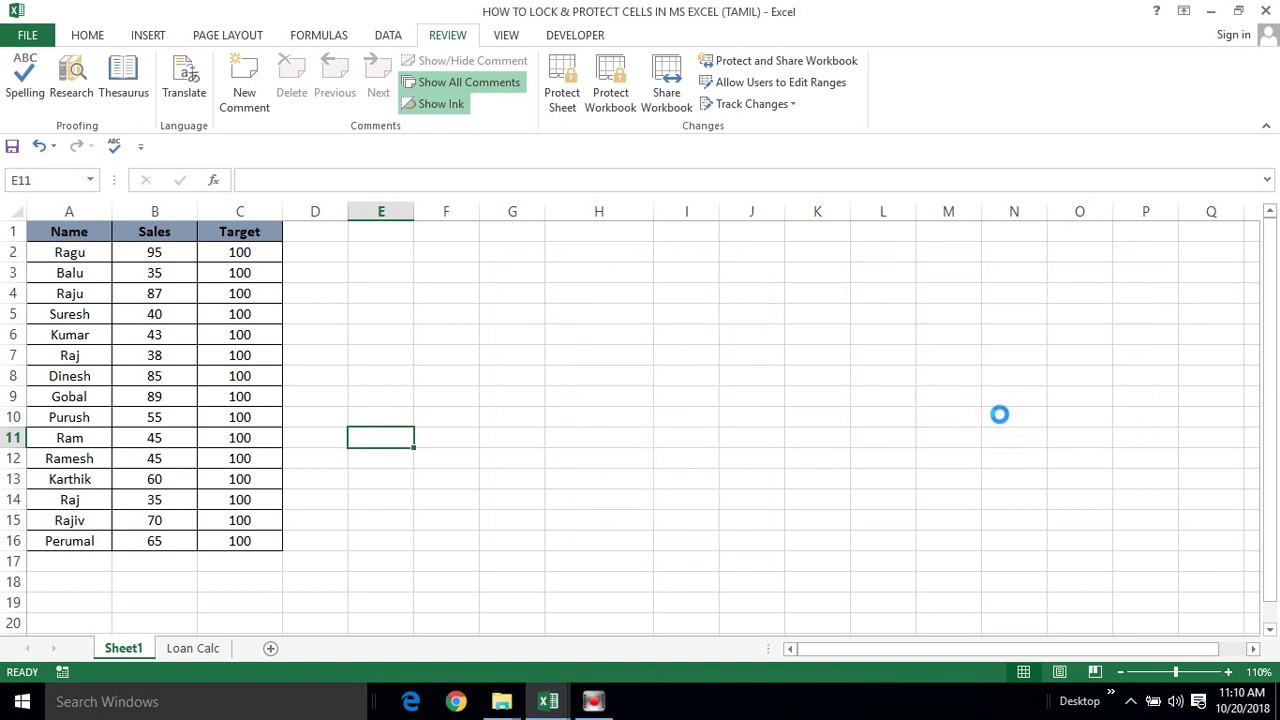
left_click(516, 306)
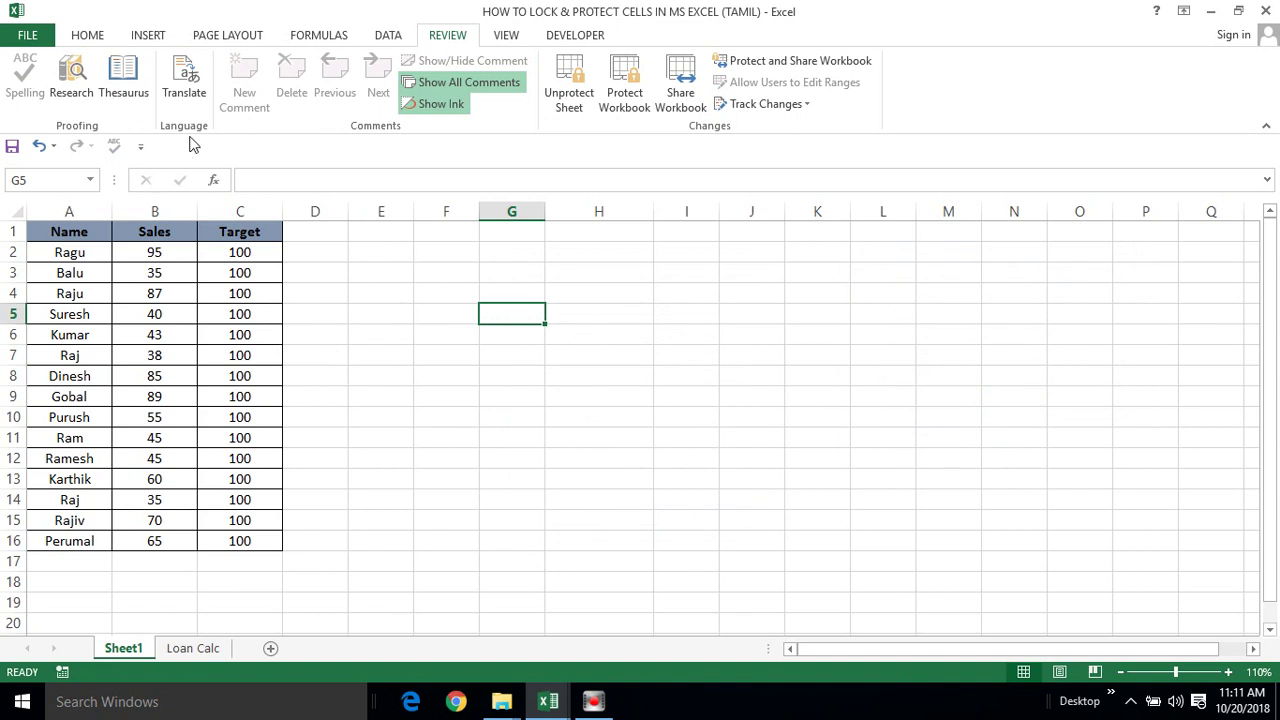
left_click(87, 35)
left_click(366, 336)
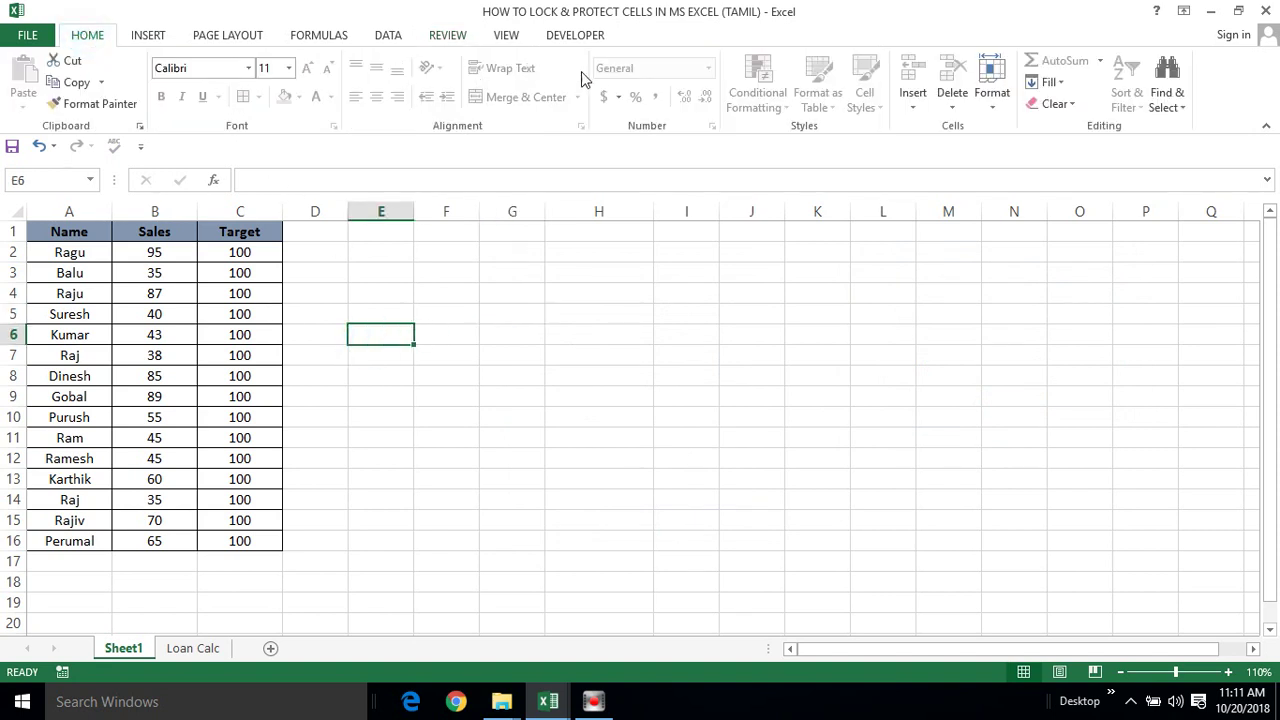
left_click(510, 67)
left_click(537, 99)
double_click(449, 334)
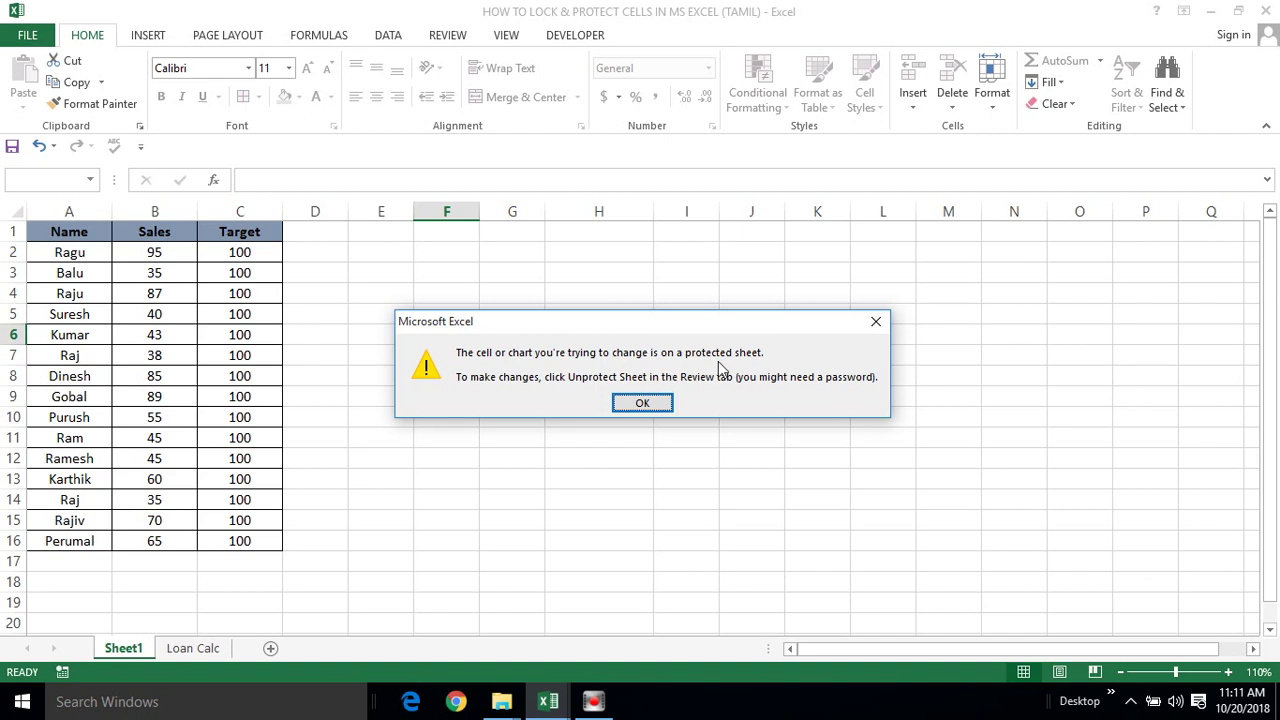
left_click(642, 403)
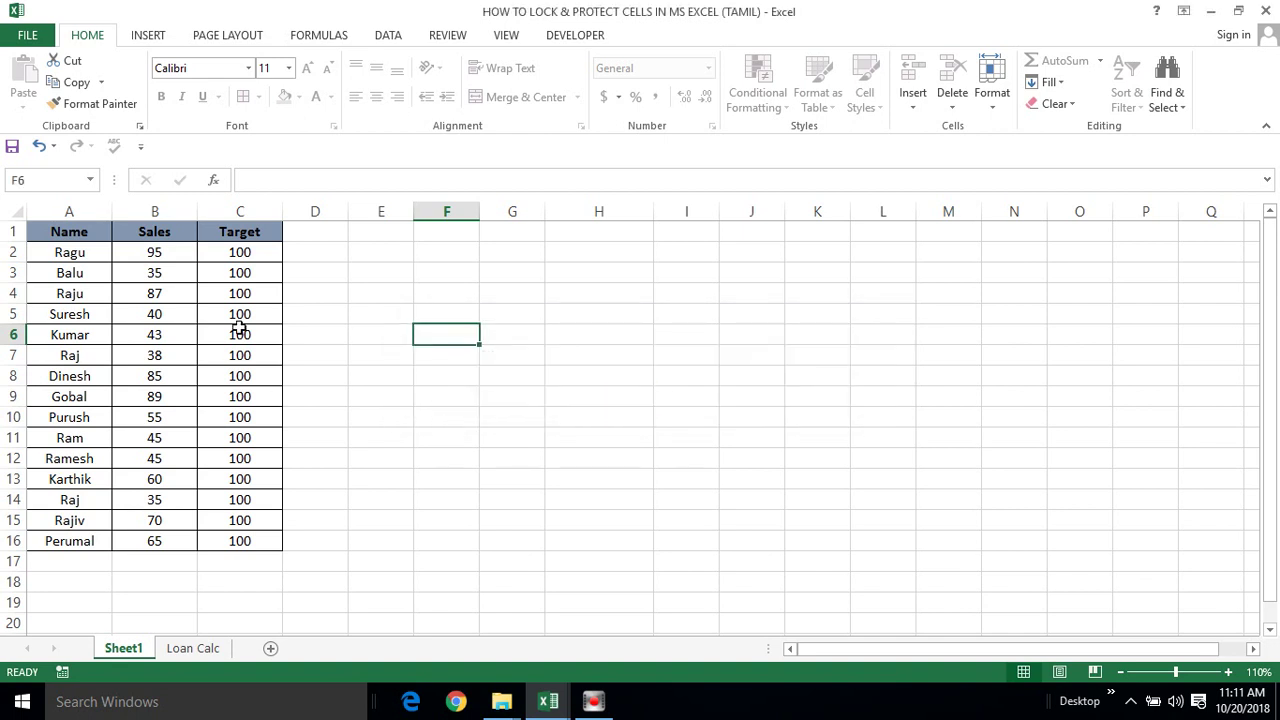
left_click(163, 295)
left_click(129, 354)
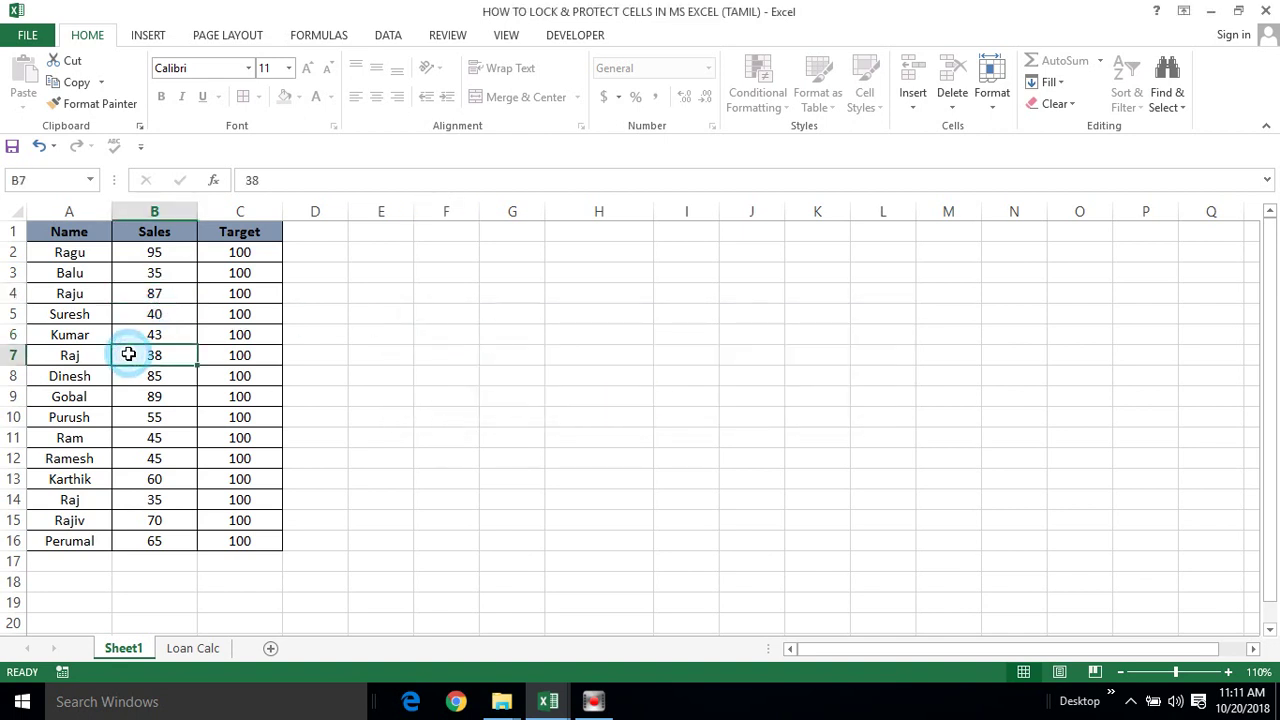
double_click(129, 354)
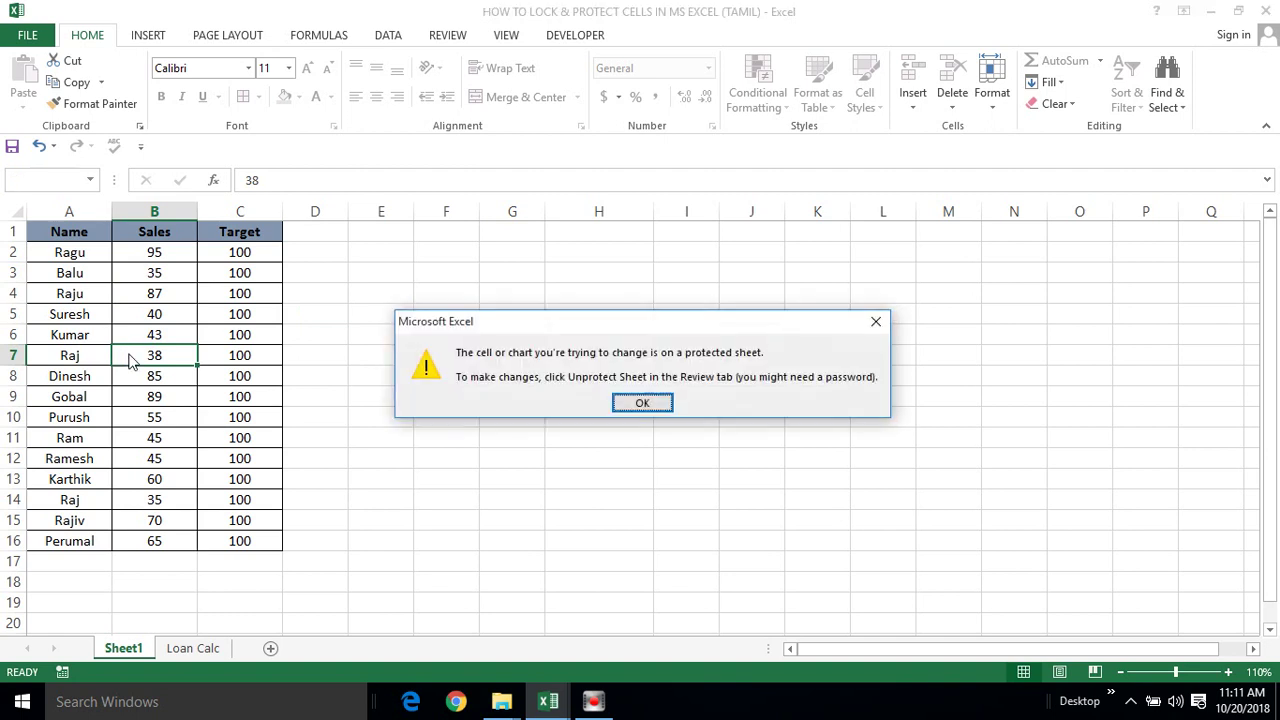
left_click(642, 403)
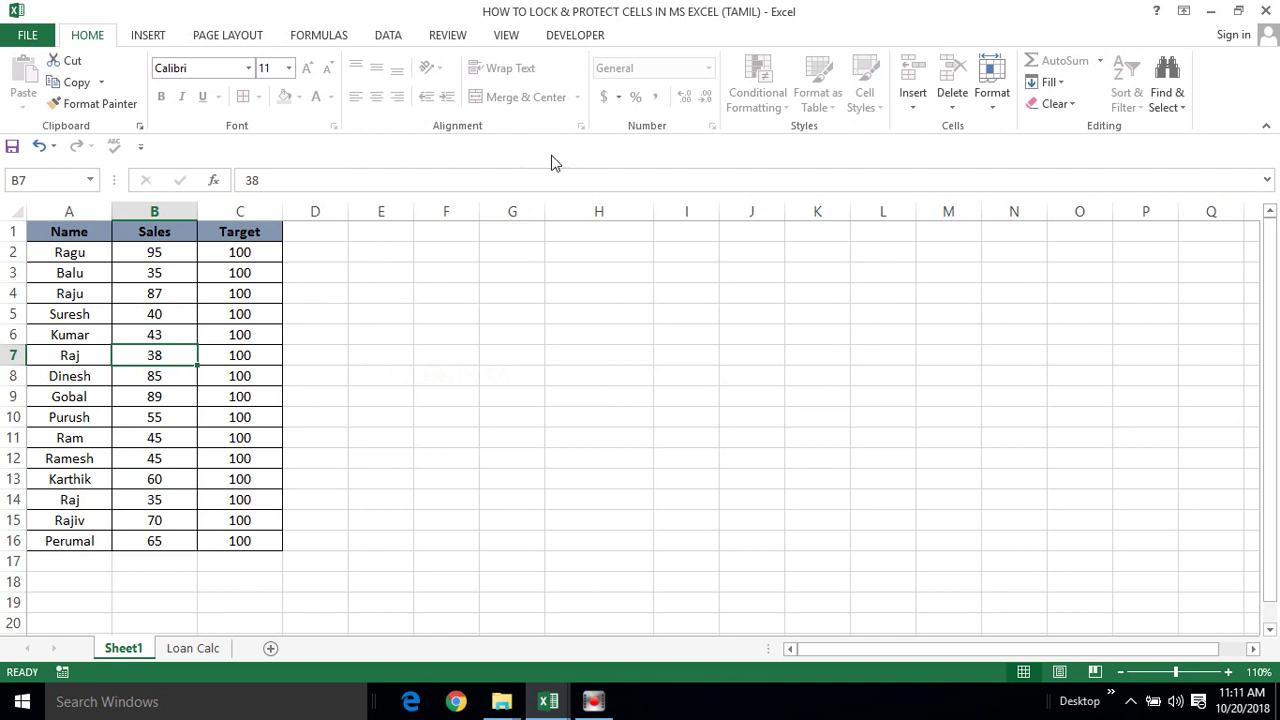
left_click(448, 38)
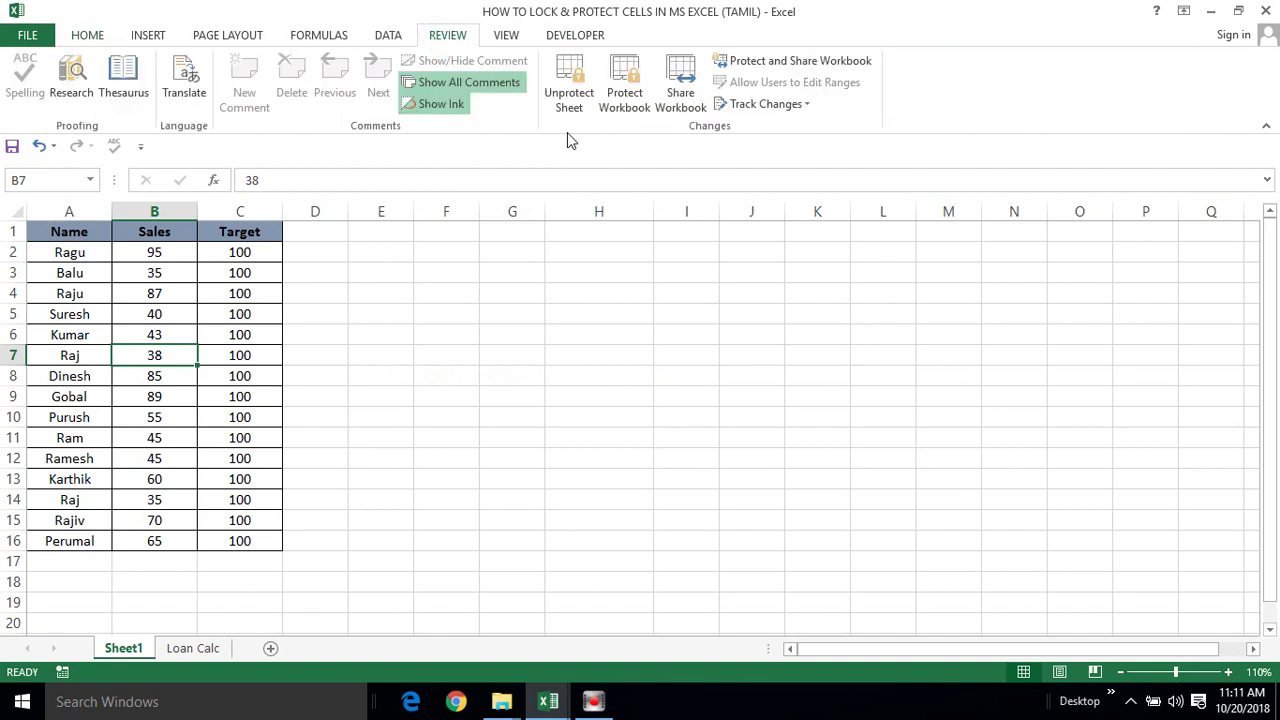
- Unprotect Sheet1 with the password and type test text 'gggggggg' into F5
left_click(571, 100)
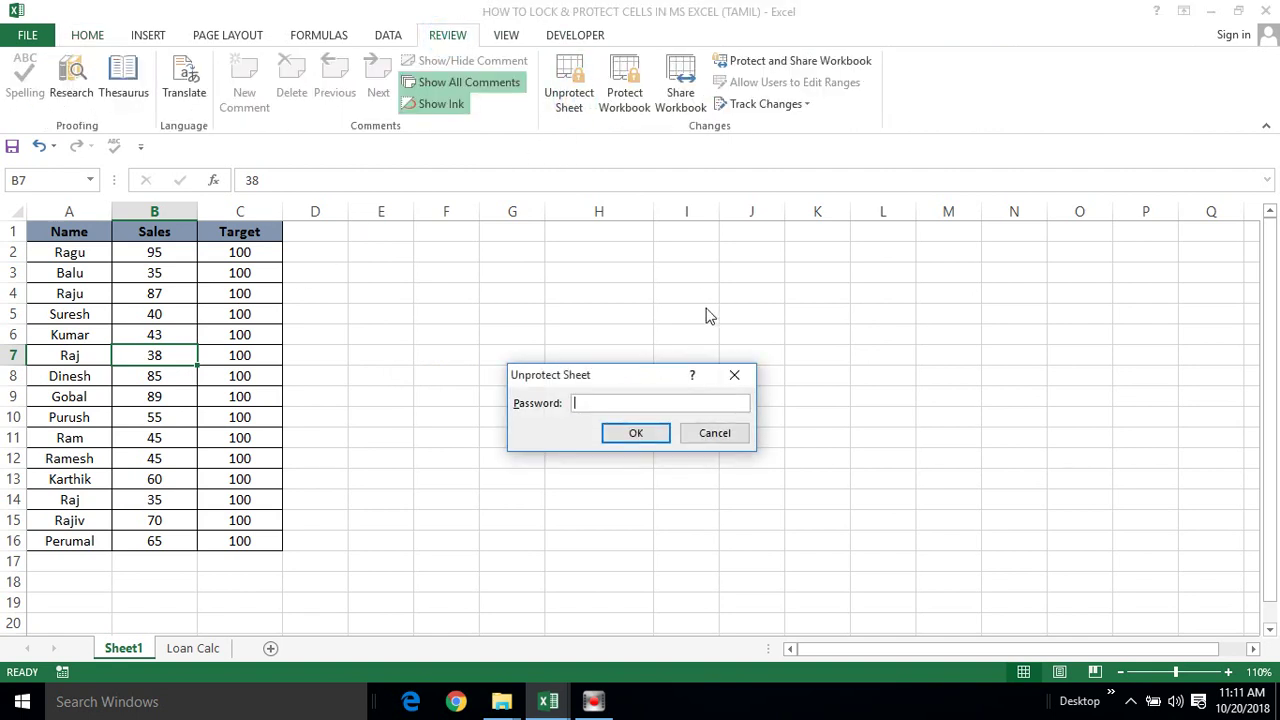
left_click(630, 432)
left_click(453, 316)
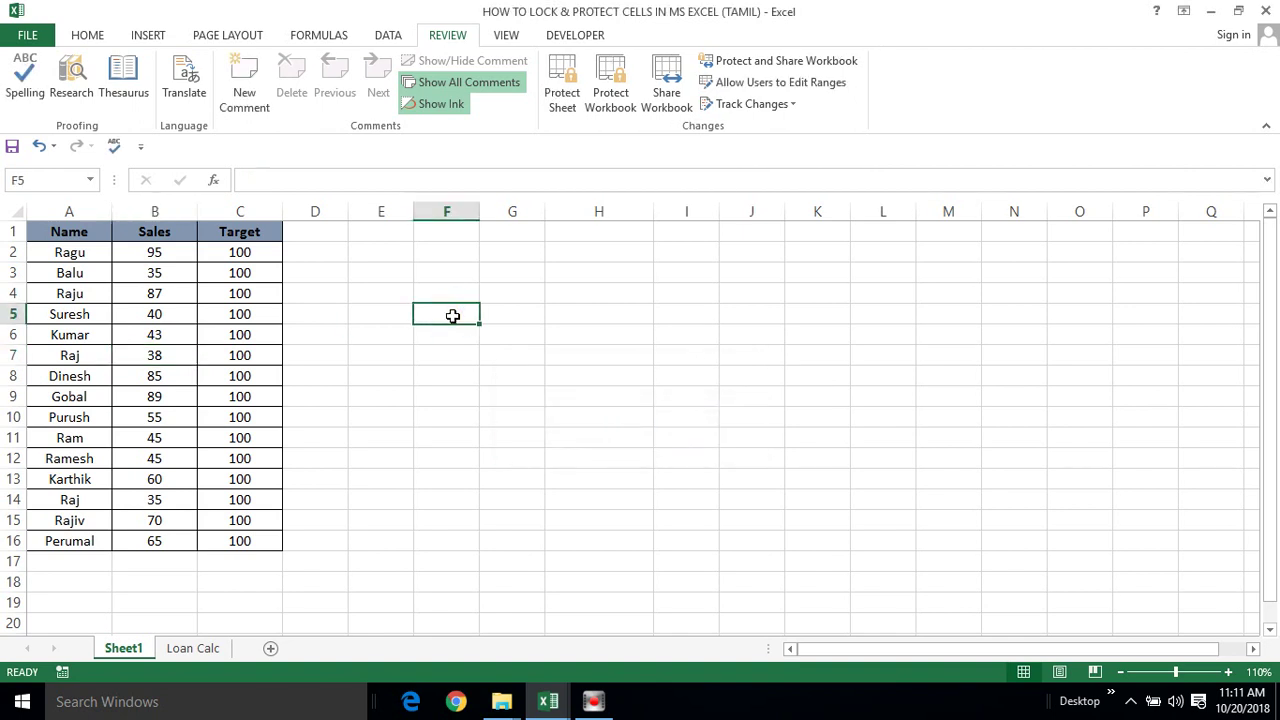
type("gggggggg")
key("Return")
left_click(450, 315)
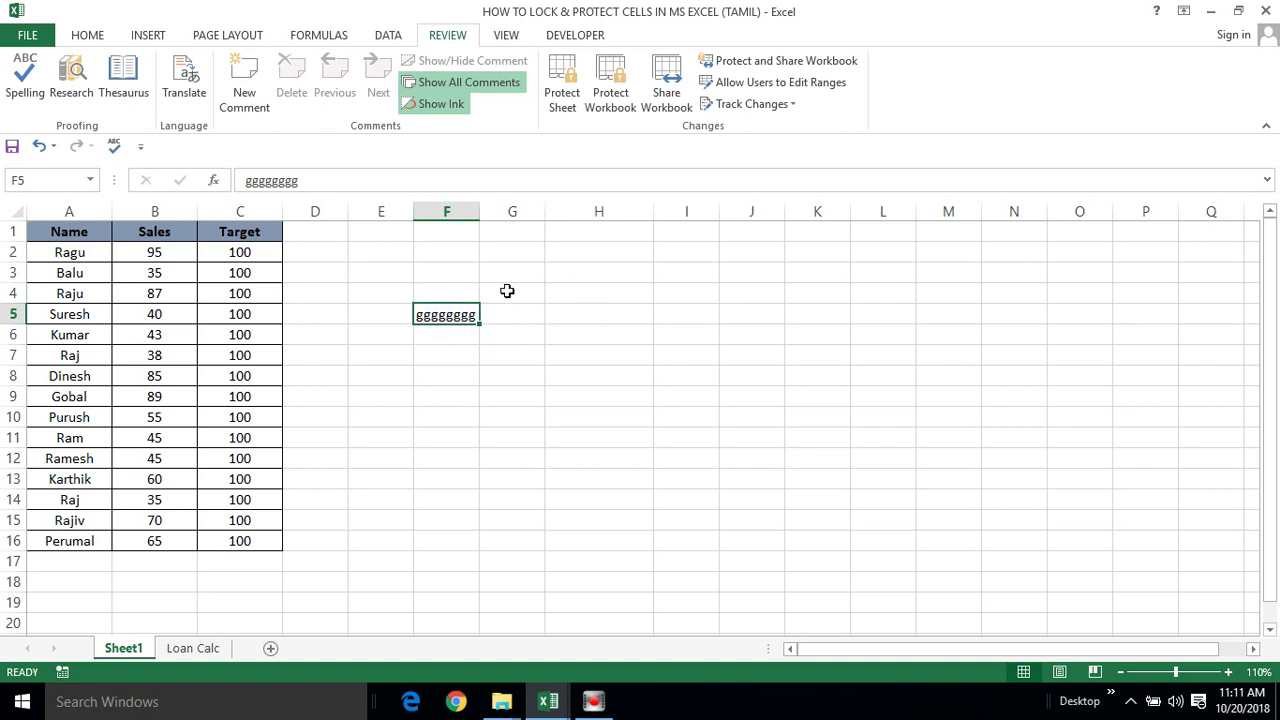
- Select the sales table, then an empty block from E2, and deselect at J11
left_click(45, 229)
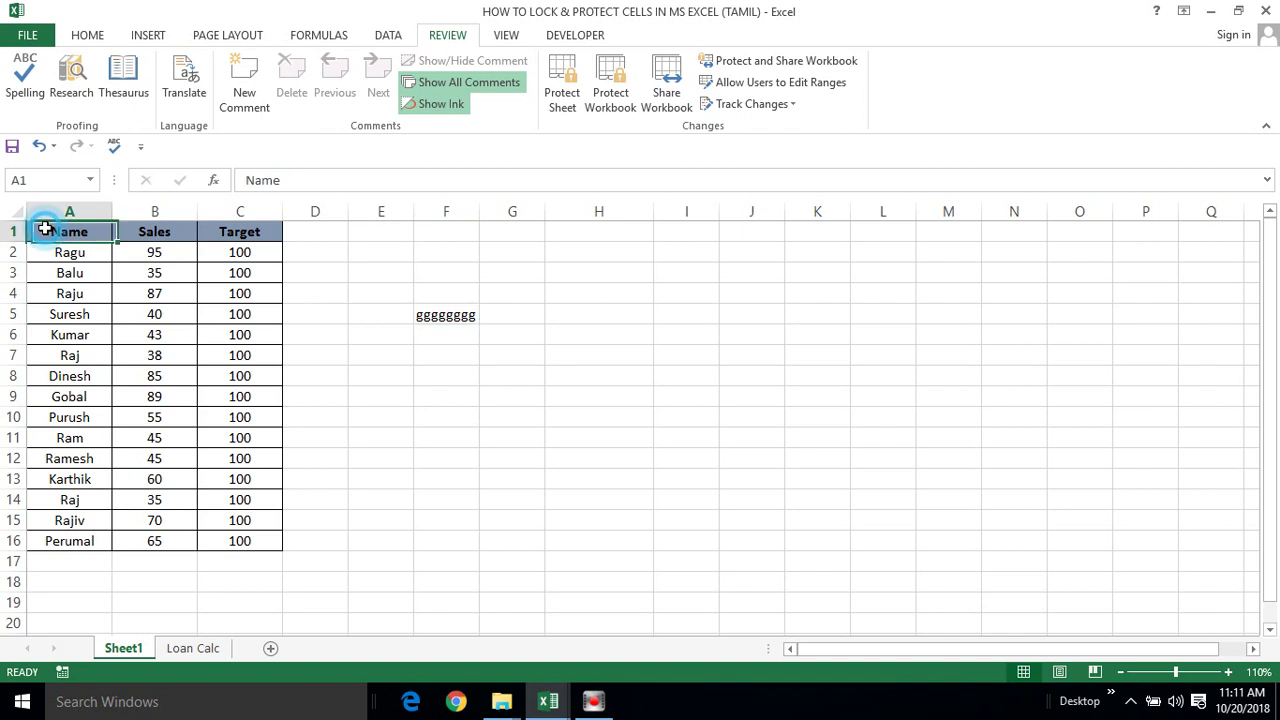
left_click_drag(45, 229, 240, 232)
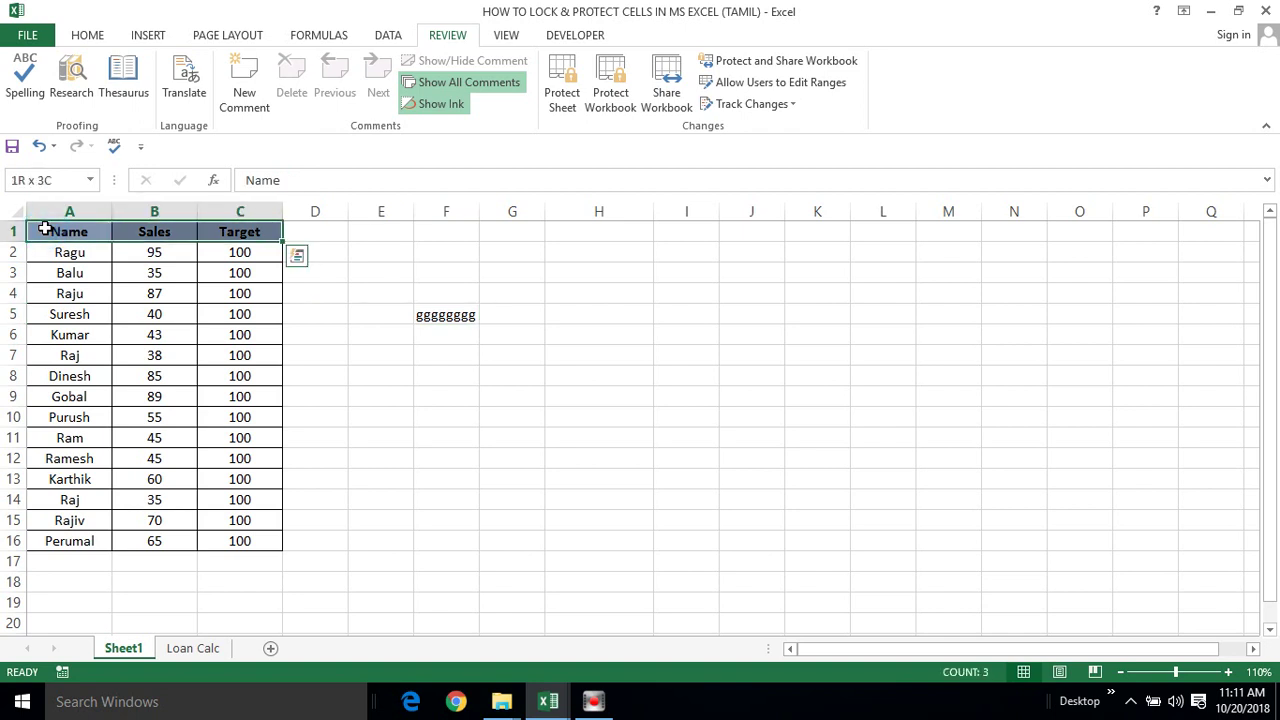
key("ctrl+shift+Down")
mouse_move(379, 256)
left_mouse_down()
mouse_move(896, 462)
mouse_move(1083, 517)
left_mouse_up()
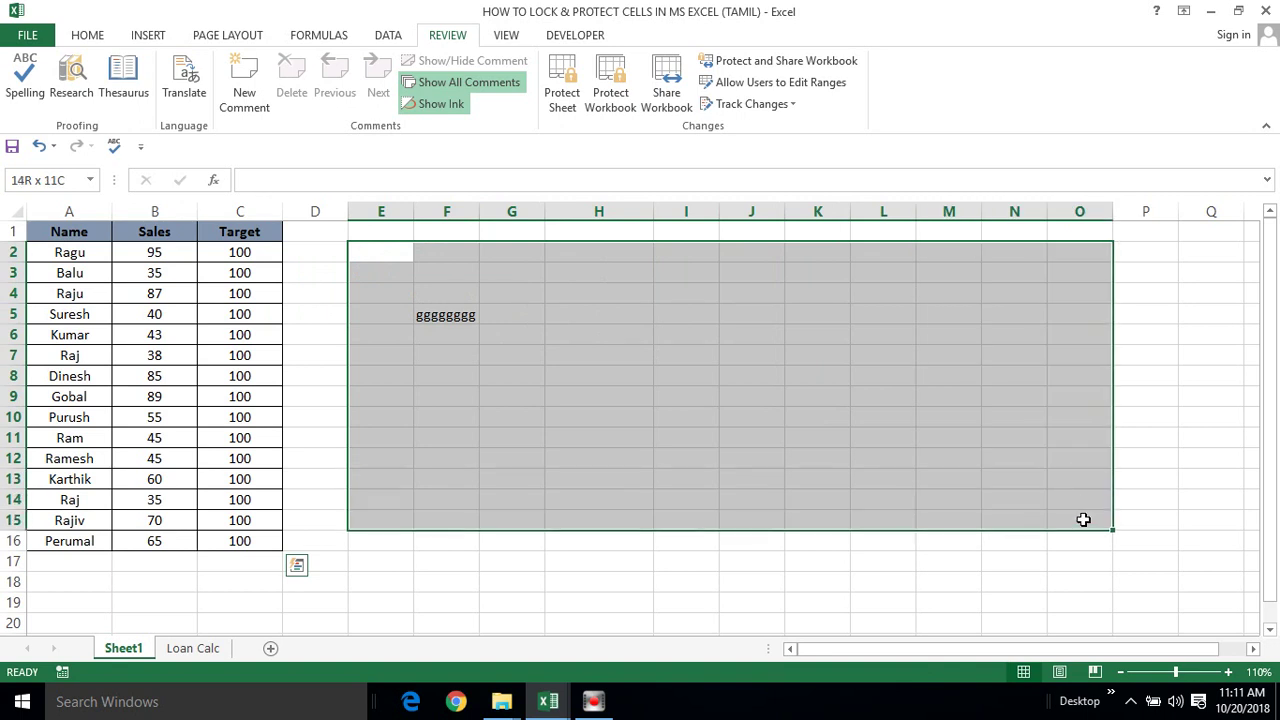
left_click(771, 438)
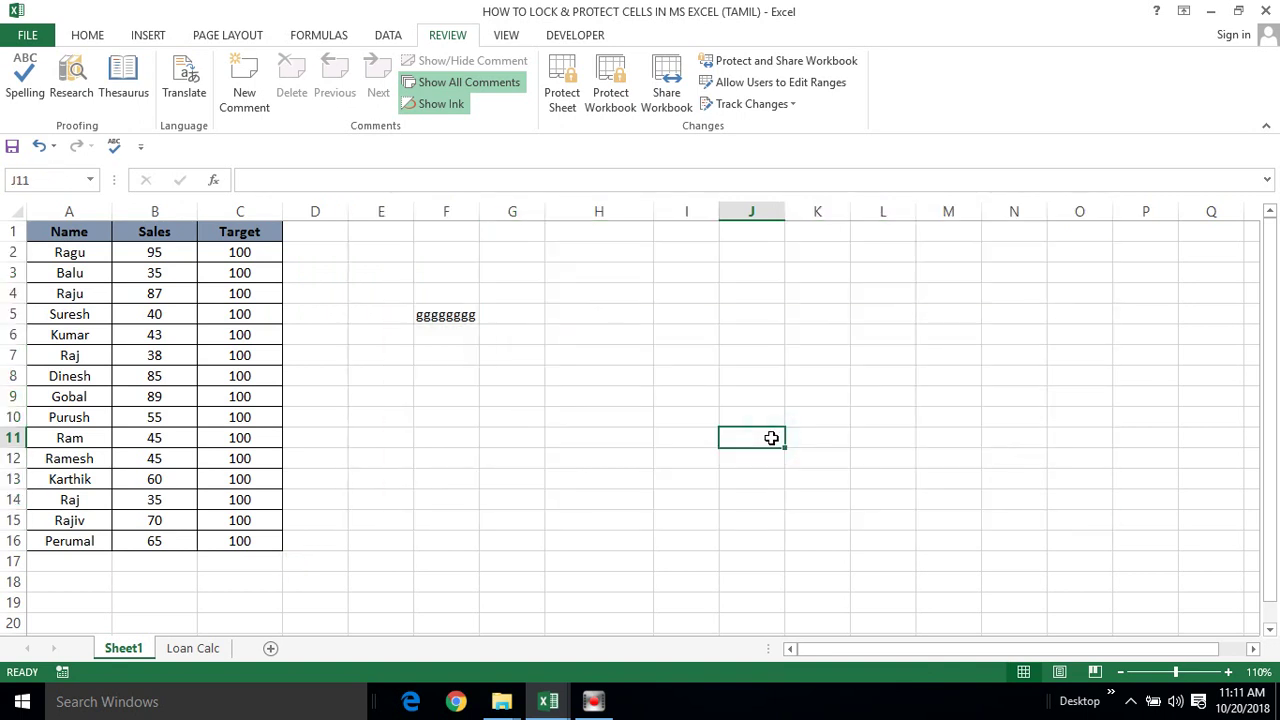
- Delete the test text from F5 and select the entire sheet
left_click(459, 313)
key("Delete")
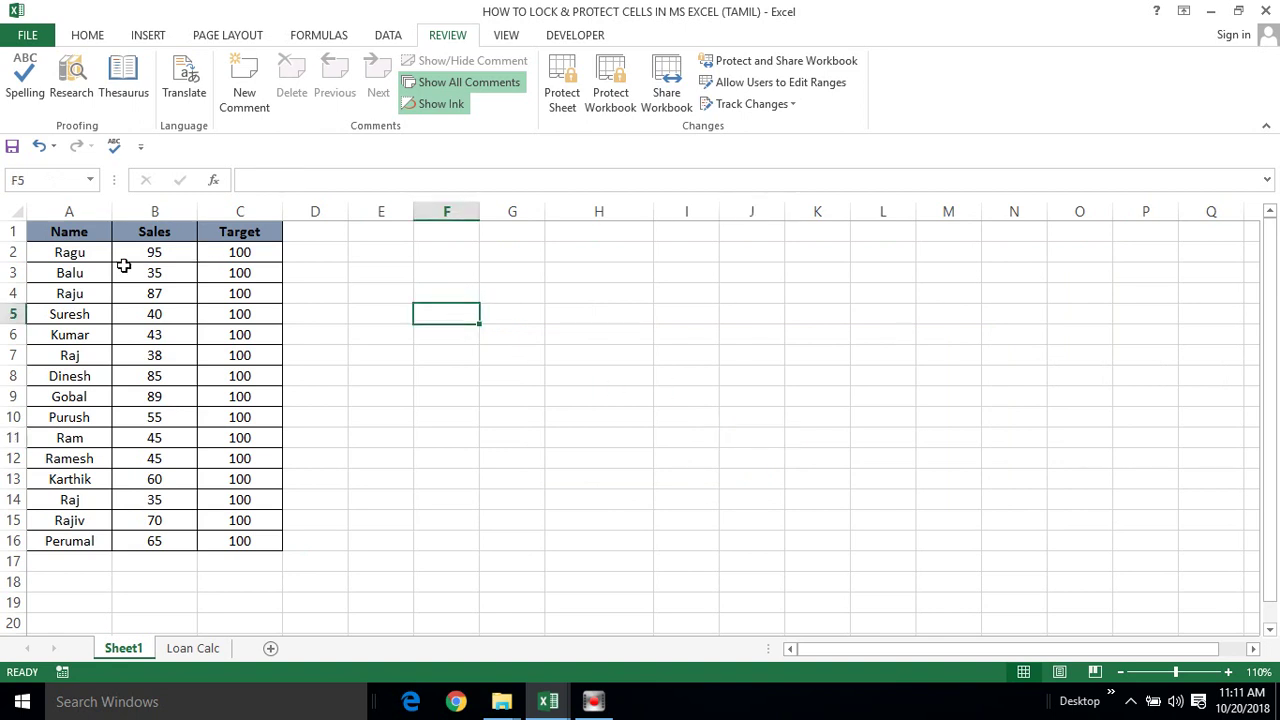
left_click(124, 266)
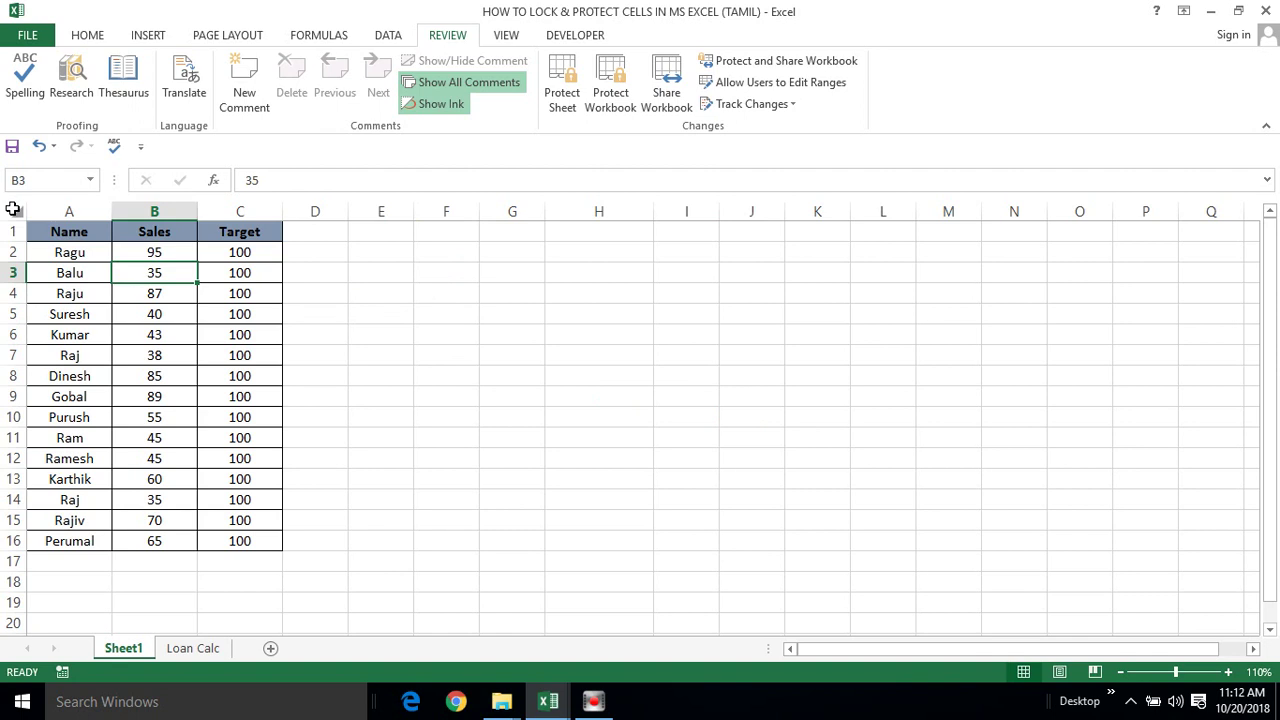
left_click(13, 208)
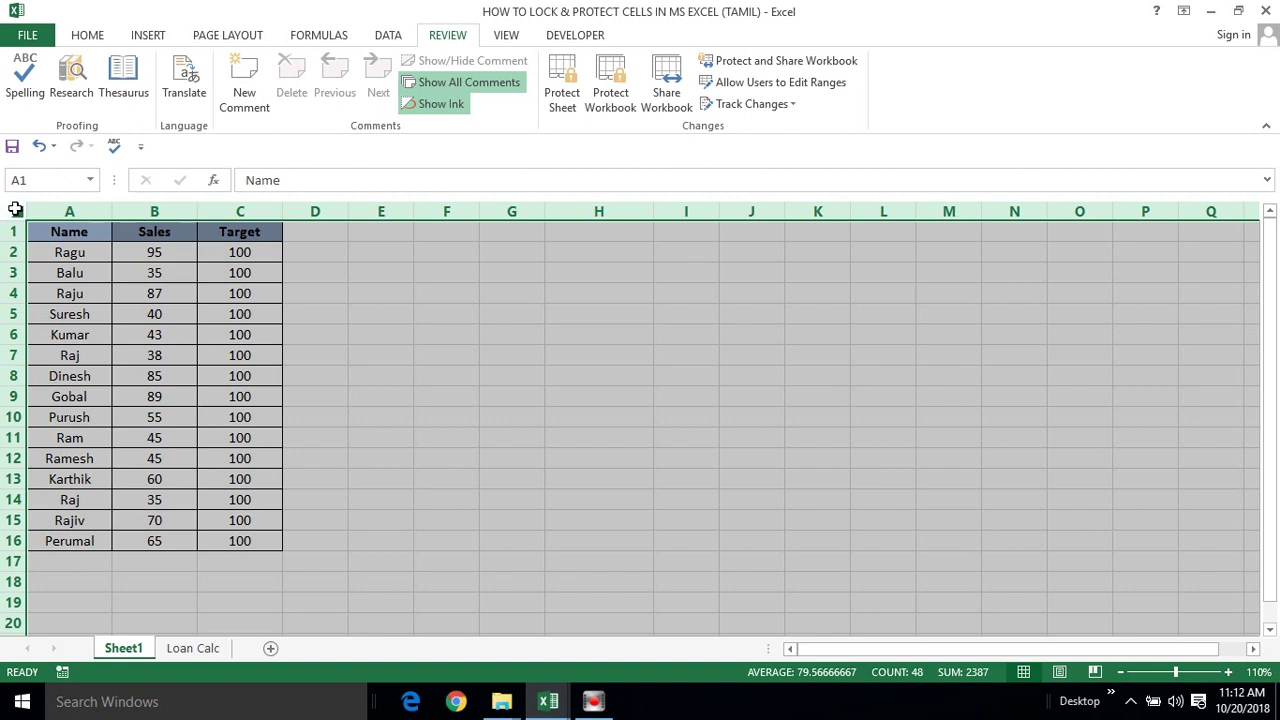
- Select all cells and clear Locked on the Format Cells Protection tab
left_click(336, 317)
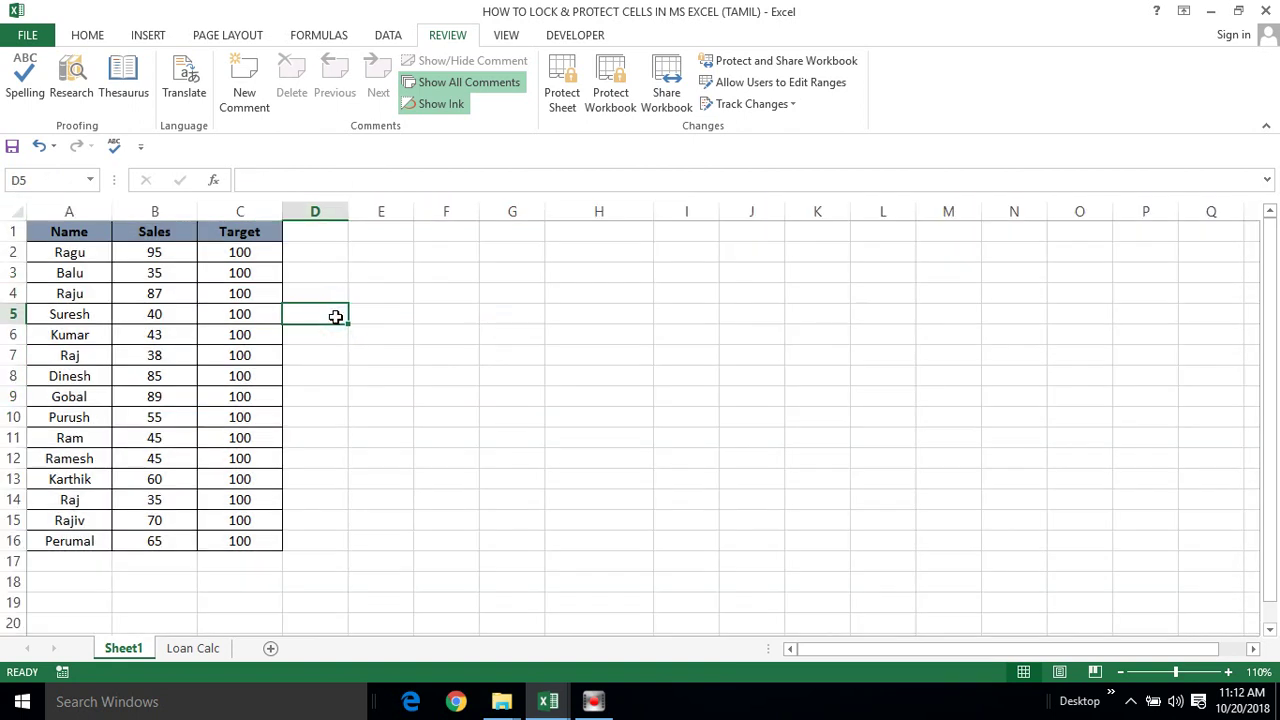
key("ctrl+a")
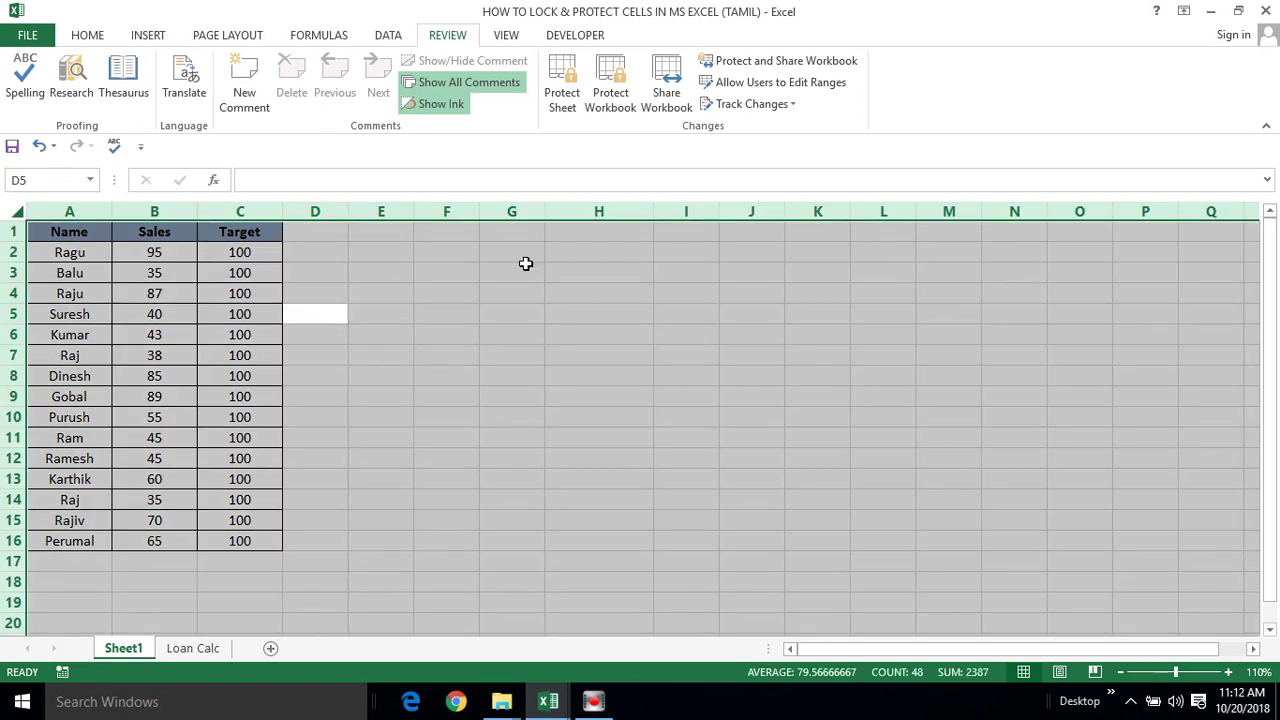
right_click(480, 286)
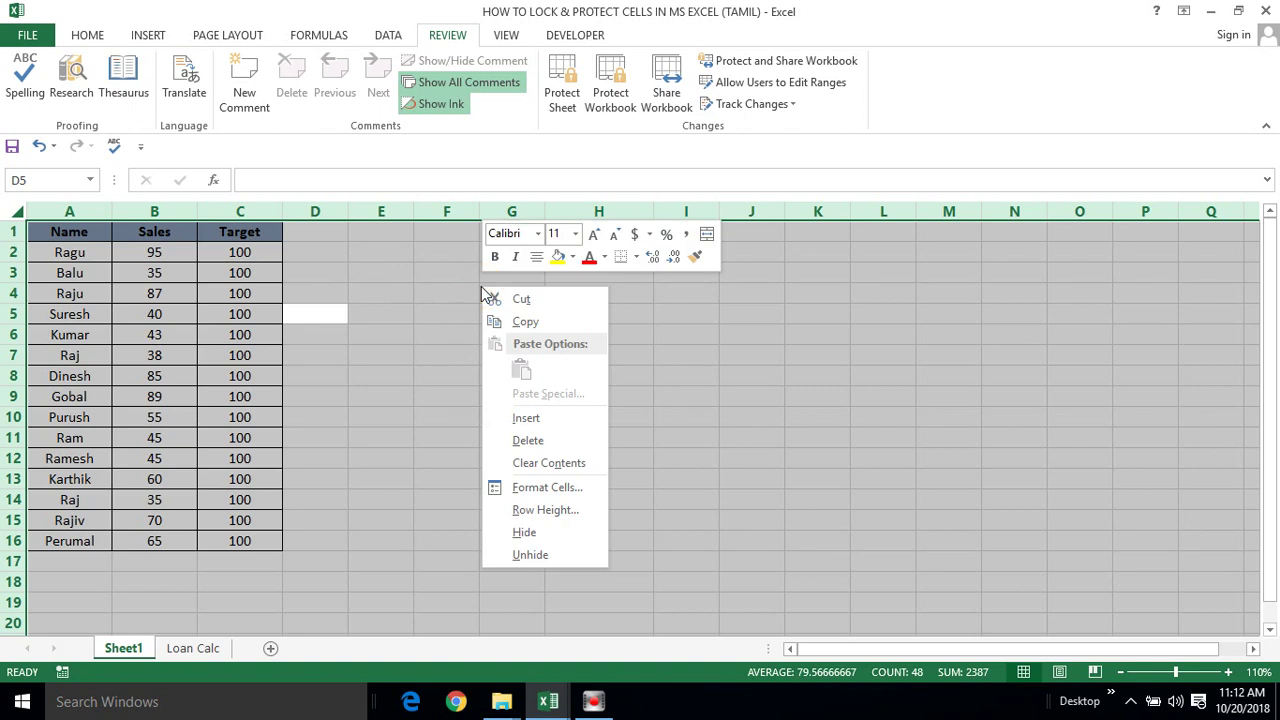
left_click(545, 488)
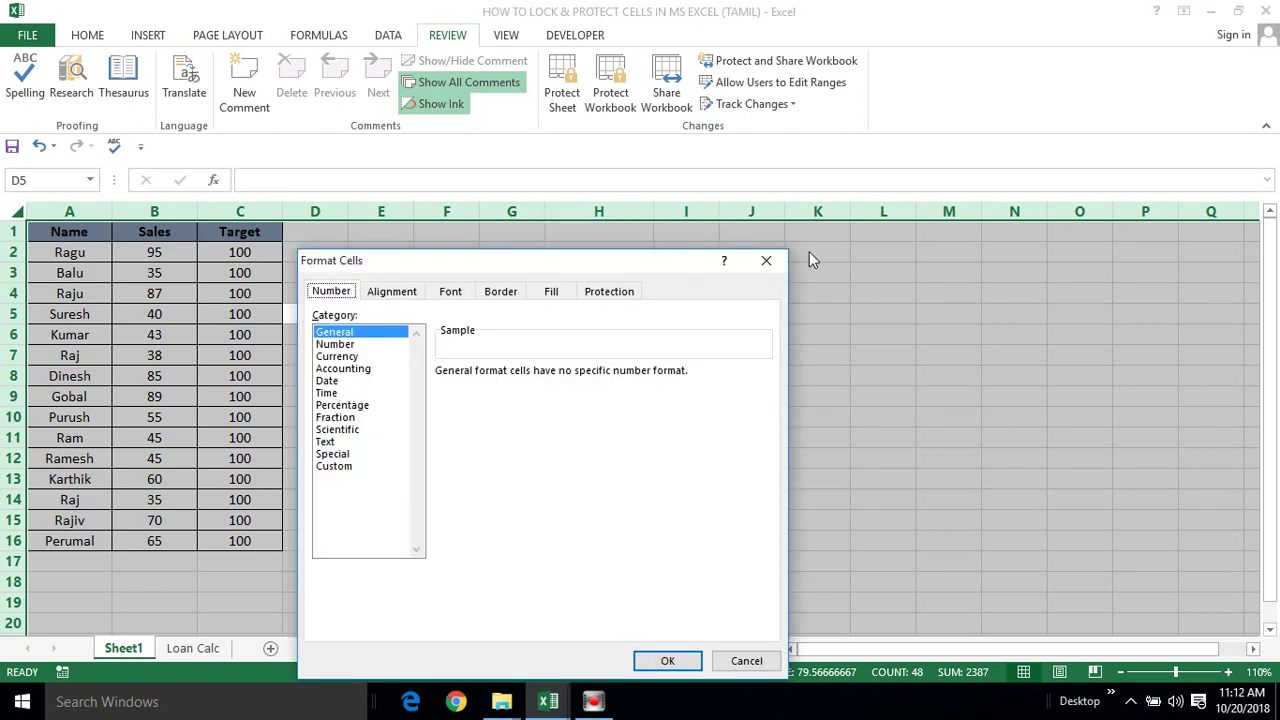
left_click(766, 260)
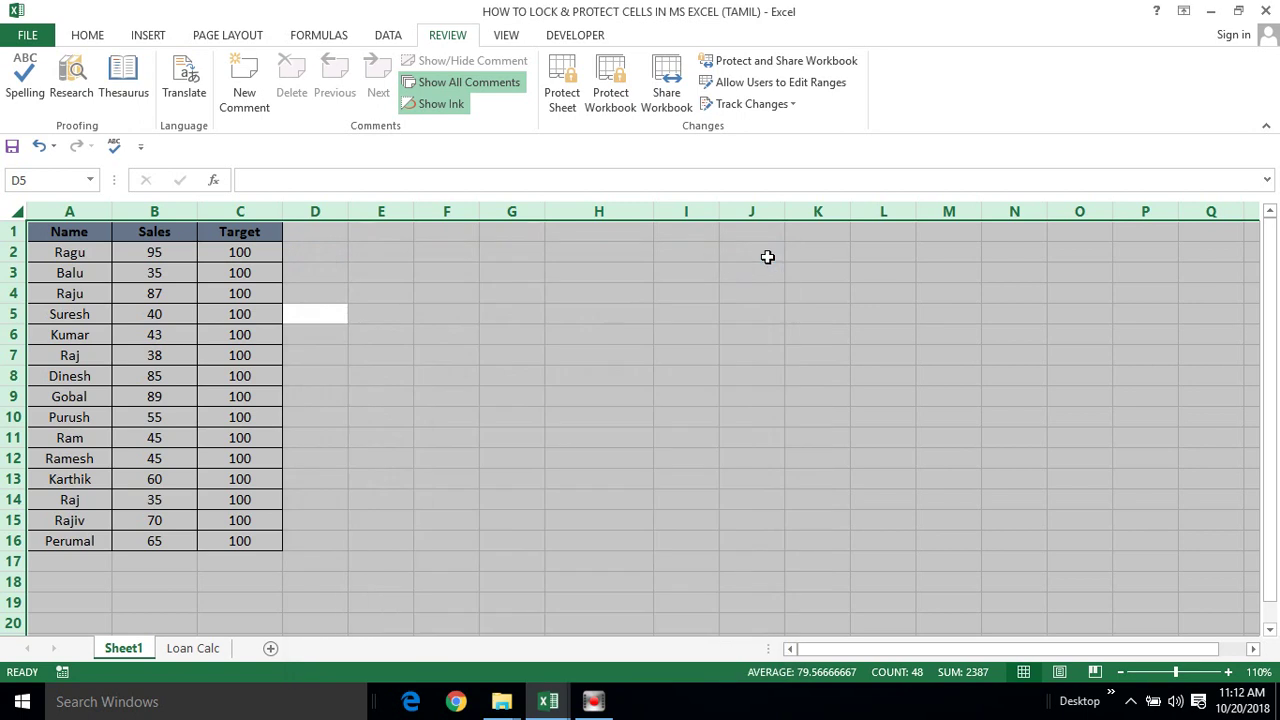
key("ctrl+1")
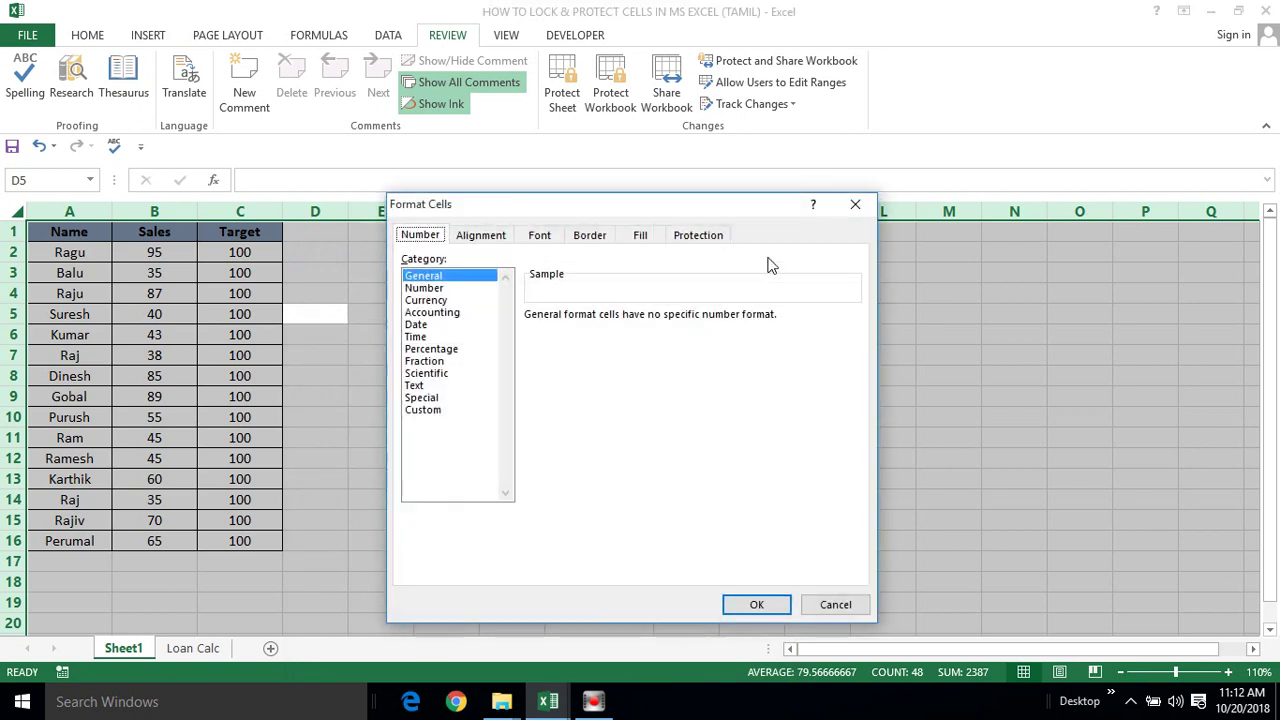
left_click(693, 240)
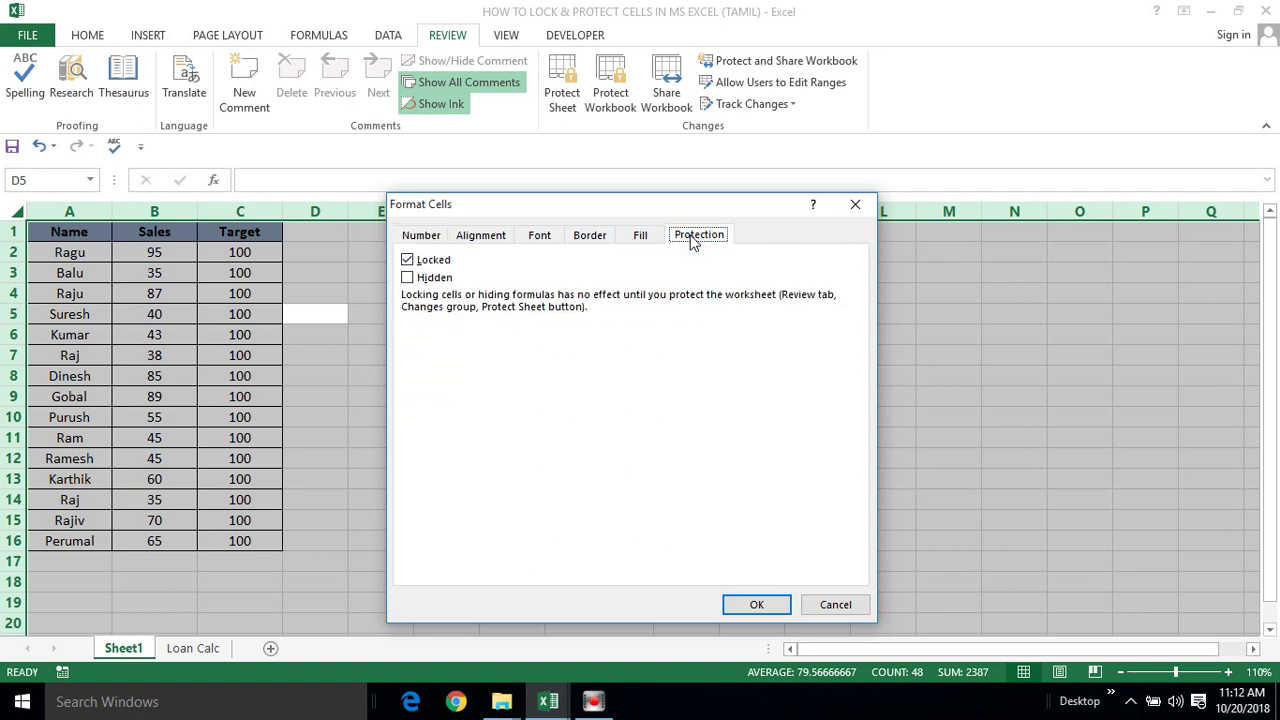
left_click_drag(554, 210, 611, 230)
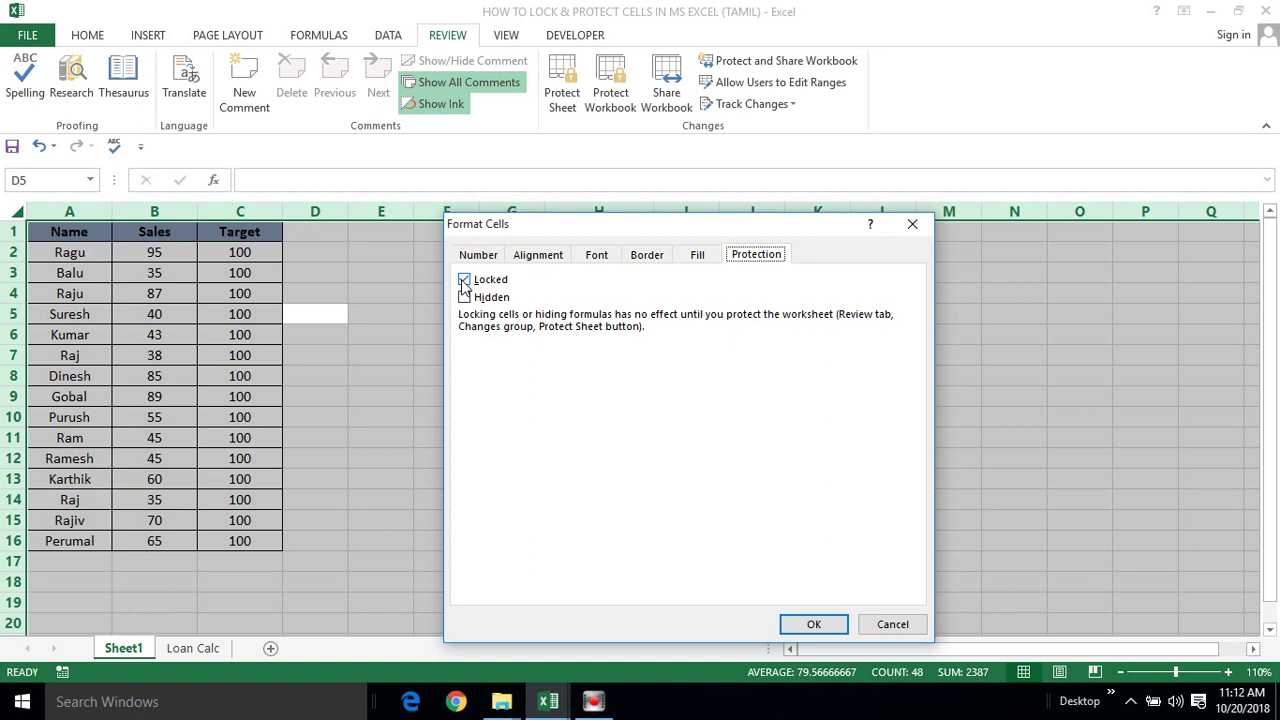
left_click(464, 281)
left_click(813, 625)
left_click(629, 430)
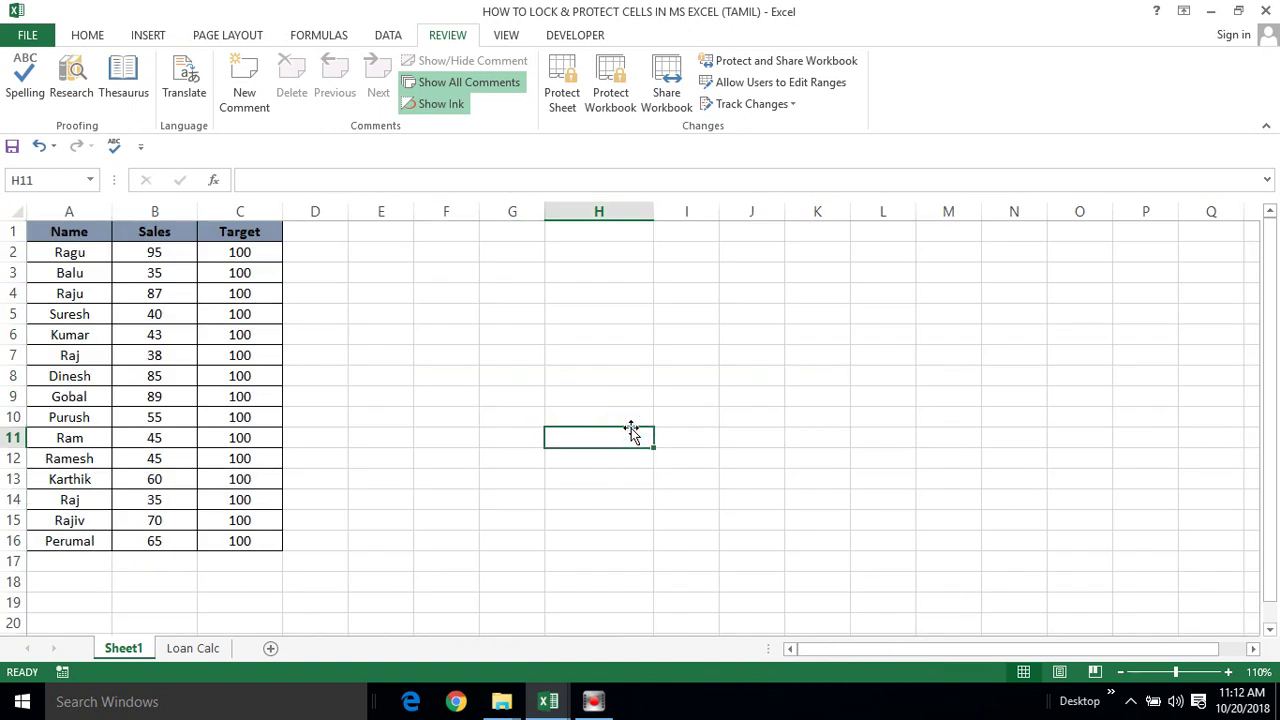
- Select the table A1:C16 and tick Locked for it in Format Cells
left_click(422, 310)
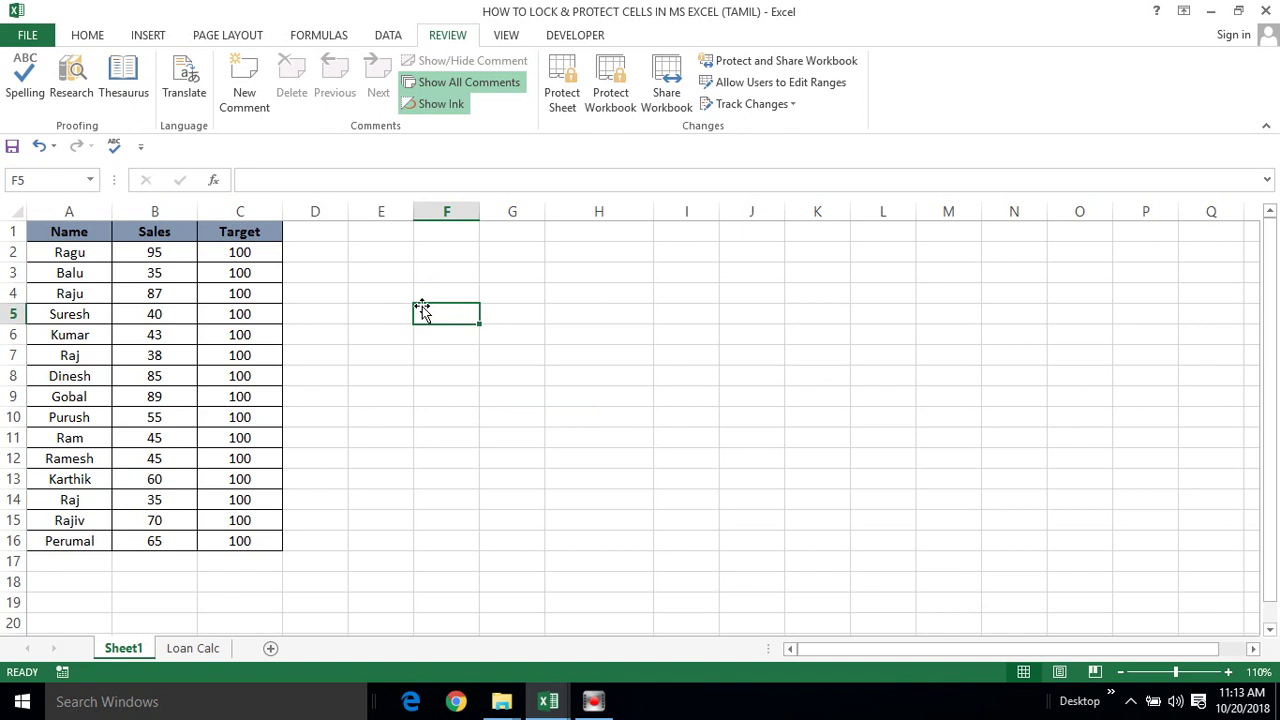
left_click(357, 311)
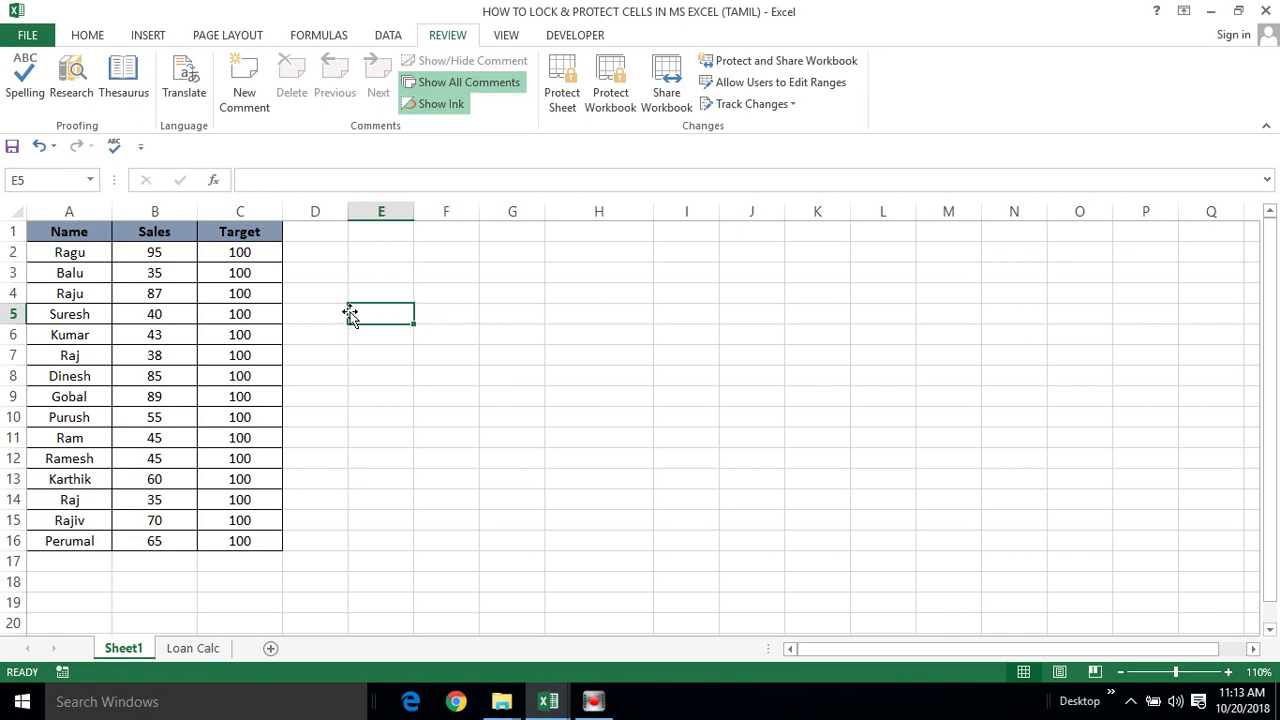
left_click(57, 235)
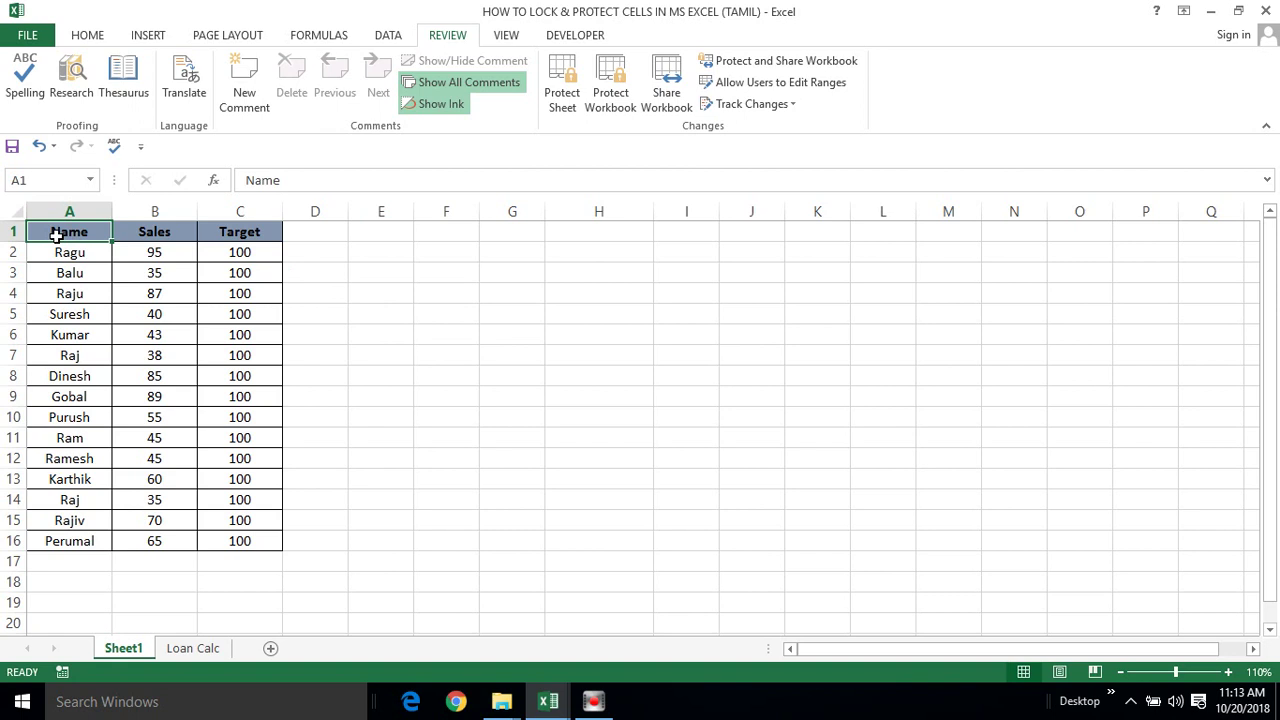
key("shift+Right")
key("shift+Right")
key("ctrl+shift+Down")
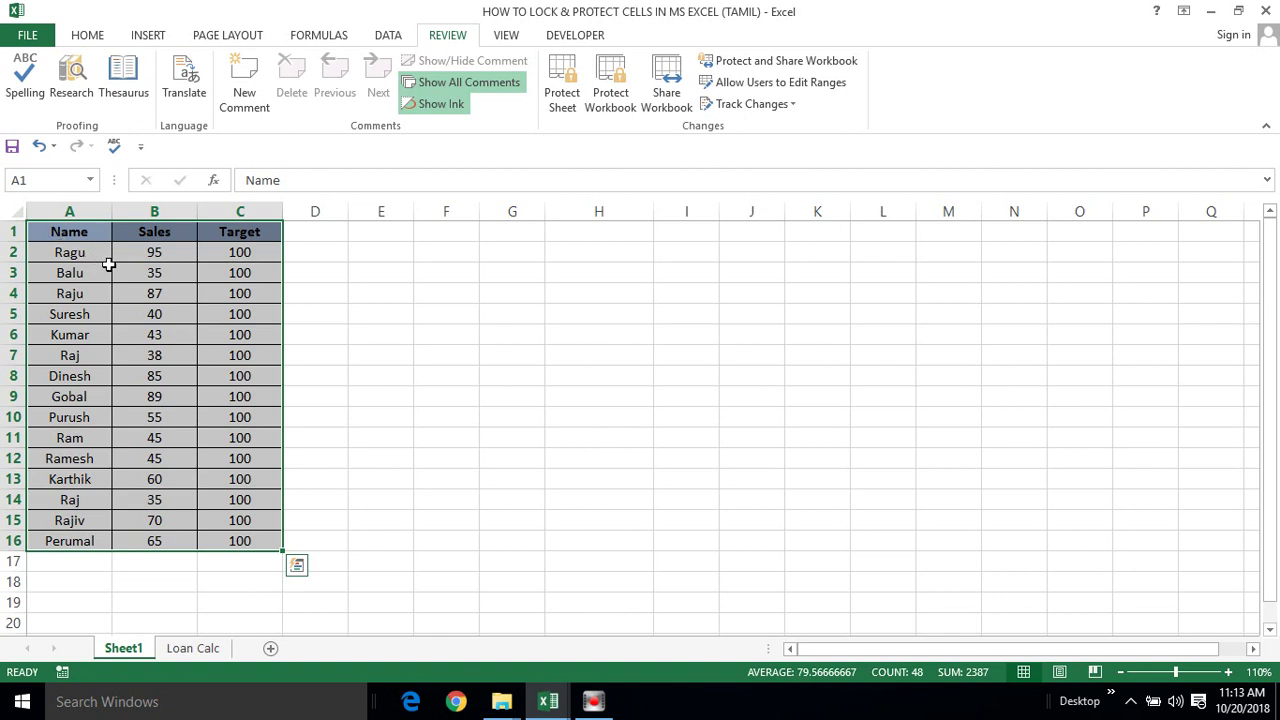
key("ctrl+1")
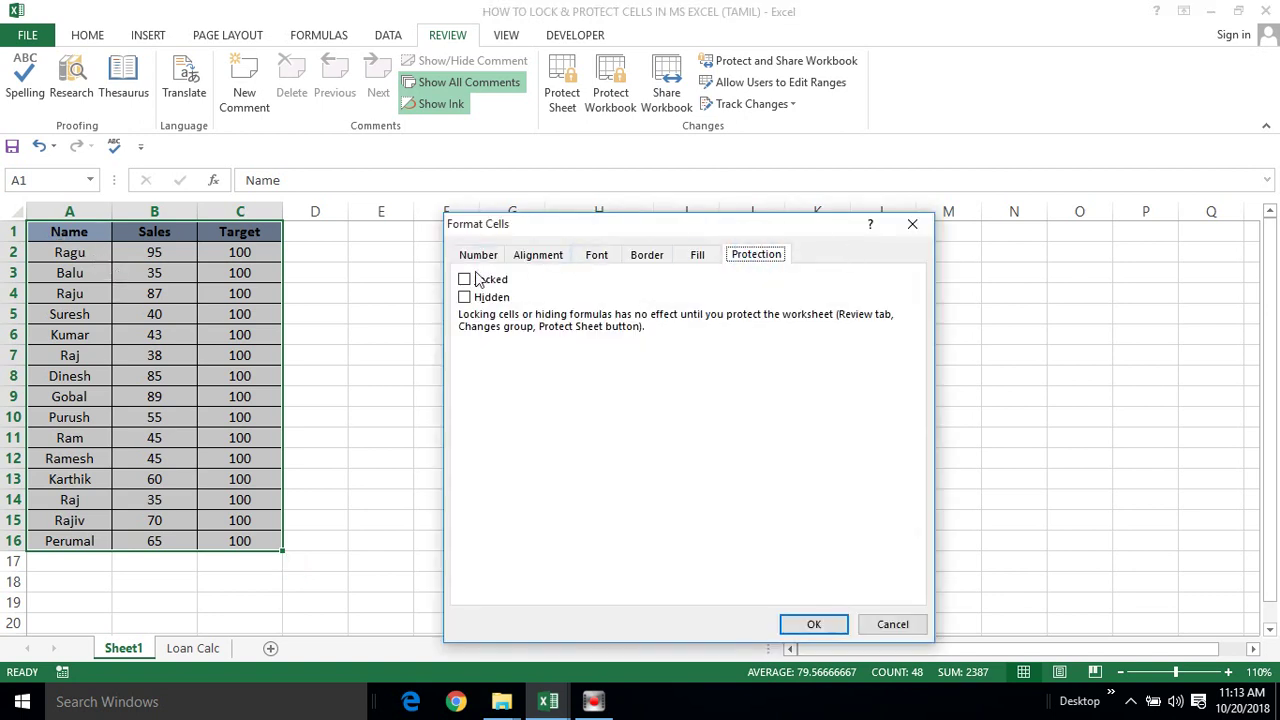
left_click(465, 281)
left_click(812, 624)
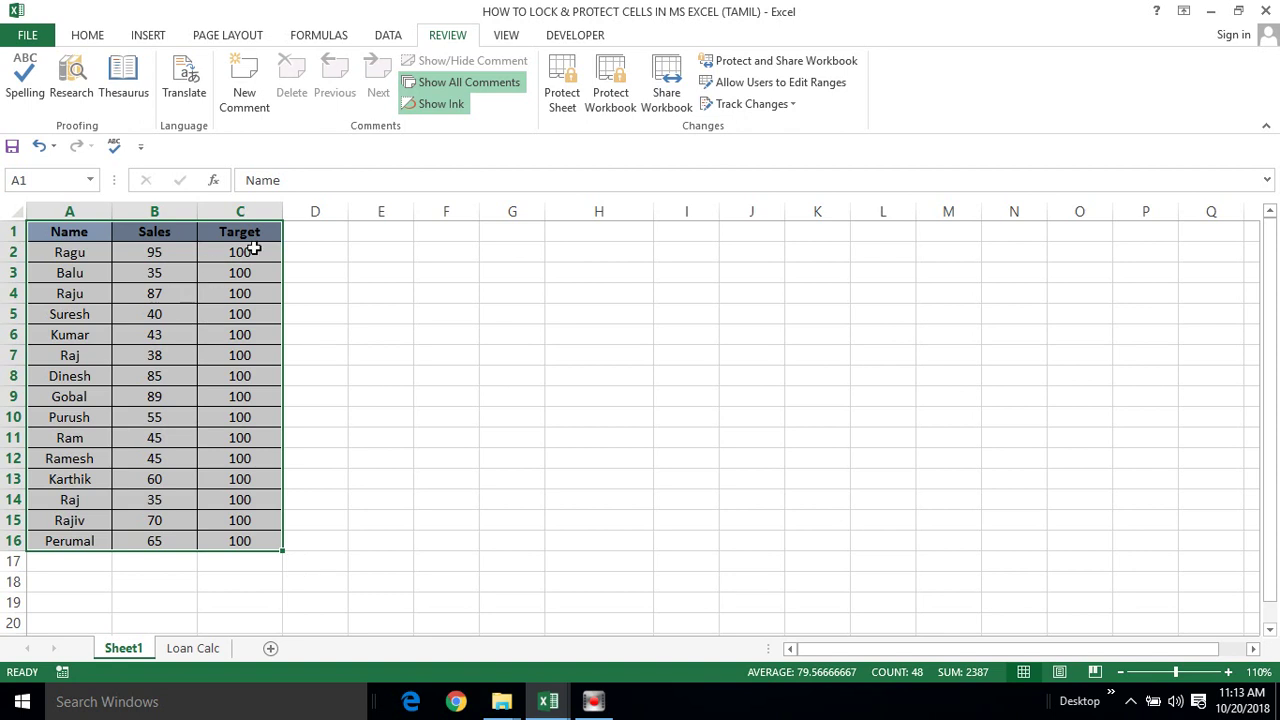
- Protect Sheet1 again via Review > Protect Sheet with a password, re-entered to confirm
left_click(386, 254)
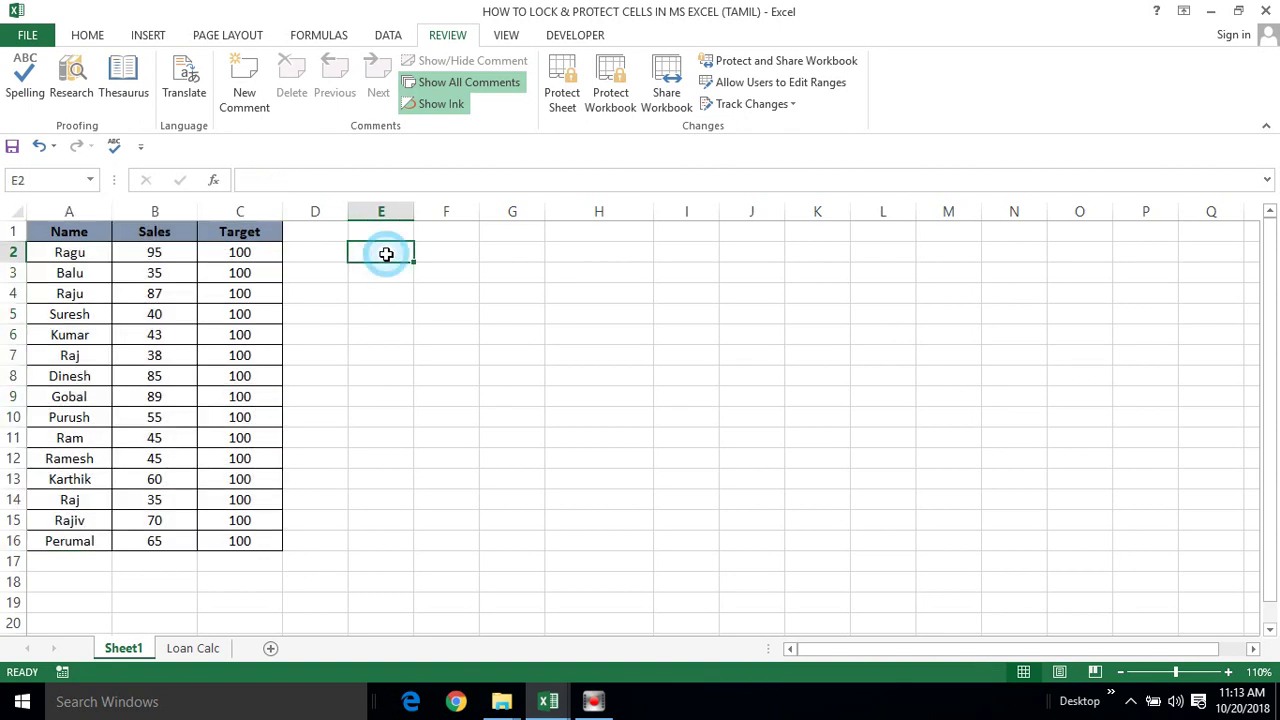
left_click(431, 309)
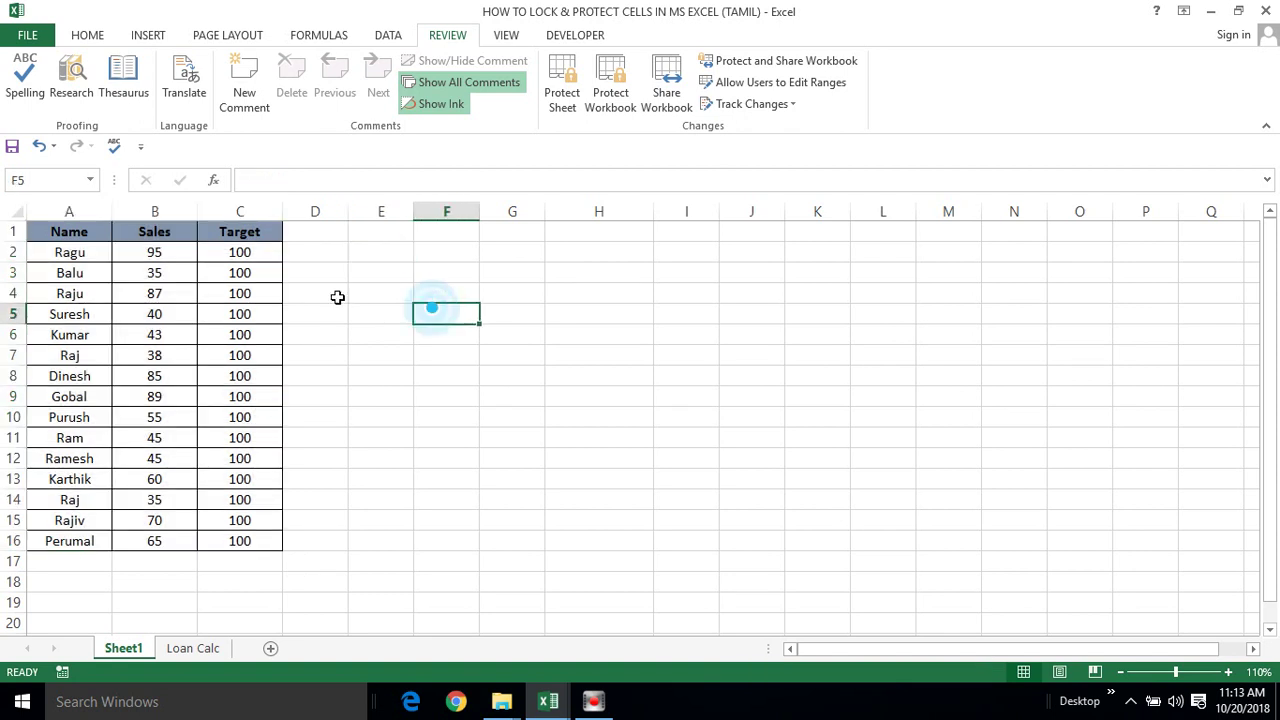
left_click(456, 32)
left_click(561, 84)
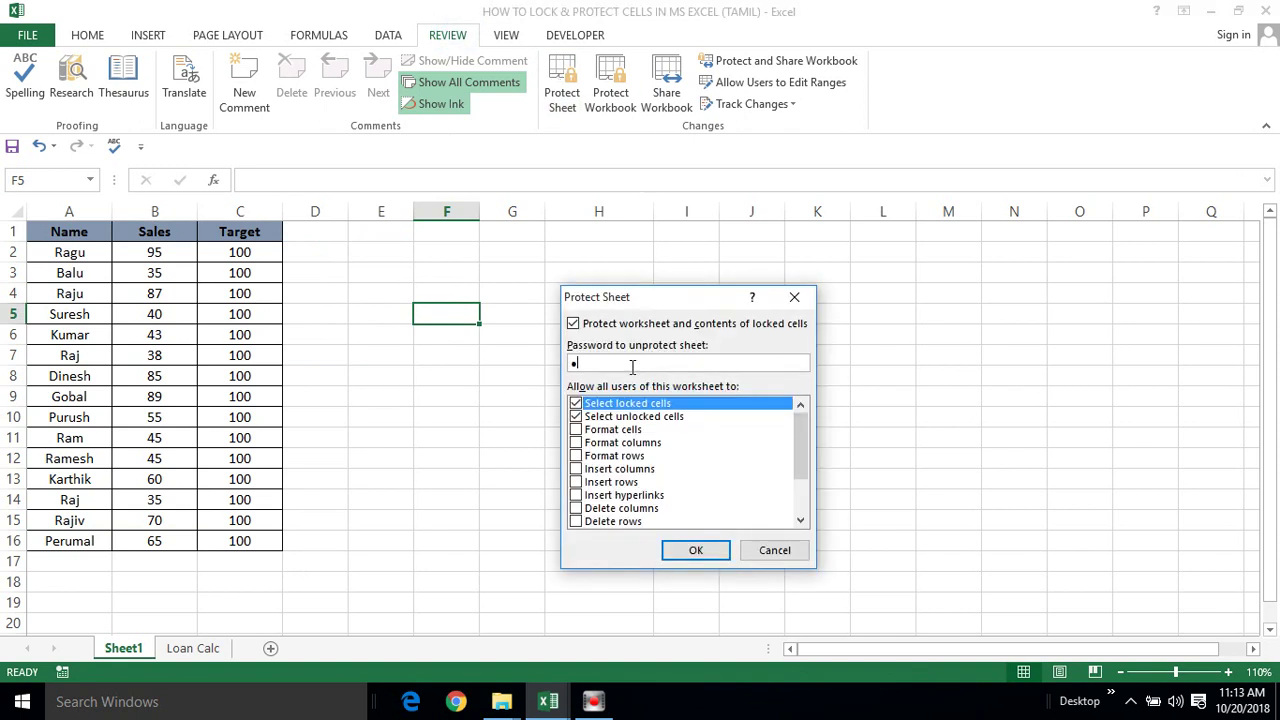
left_click(678, 550)
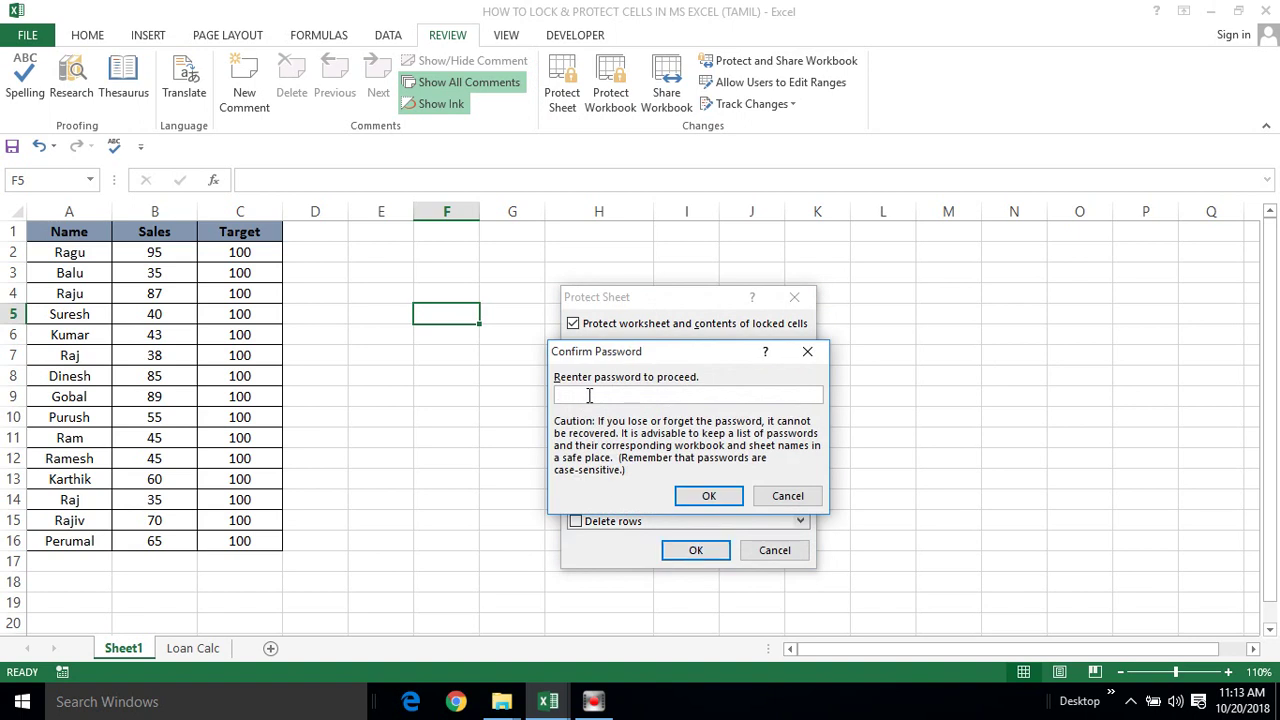
left_click(698, 498)
left_click(437, 379)
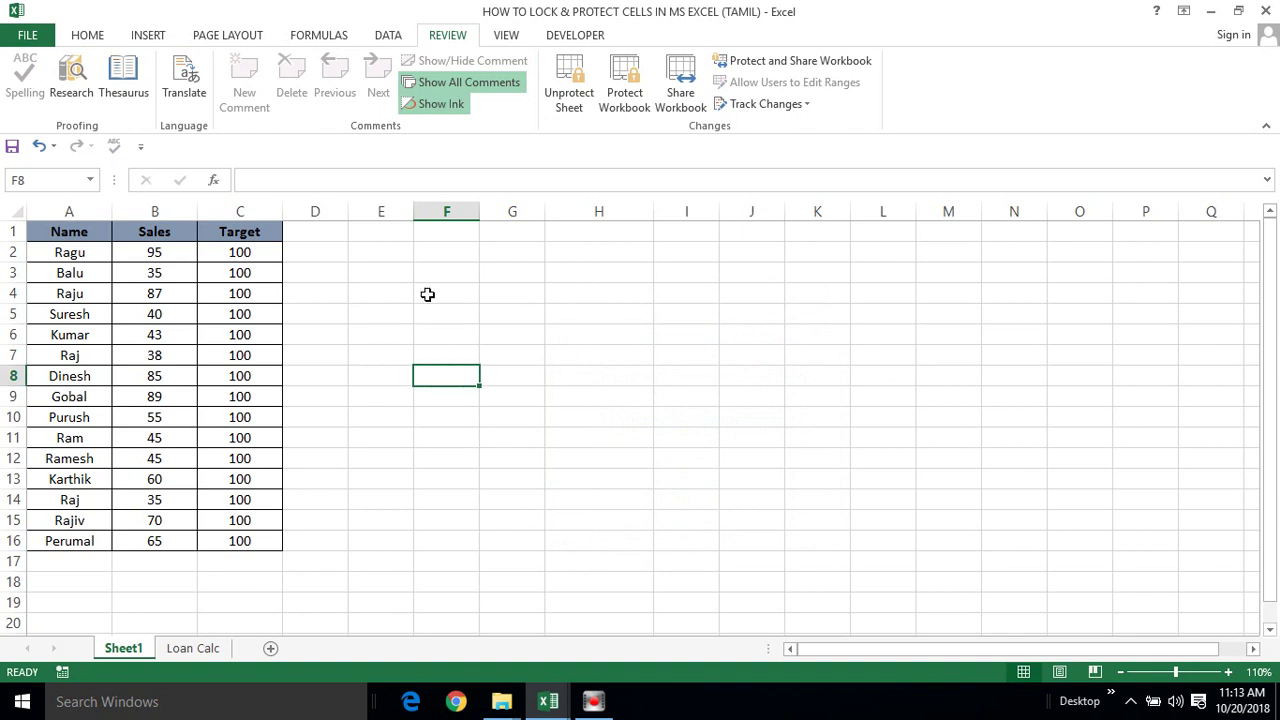
- Type test entries down column G from G3, then clear G3:G11
left_click(501, 309)
key("Up")
key("Up")
key("Up")
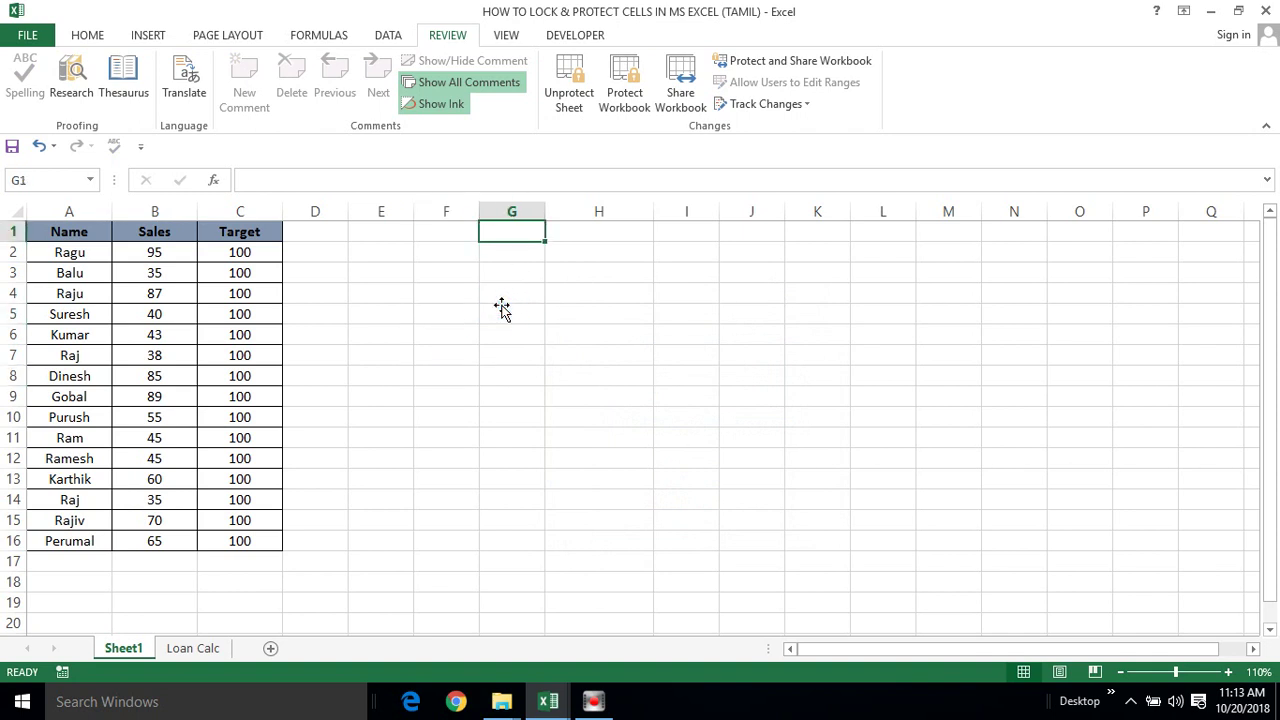
key("Down")
key("Down")
type("raguraman")
key("Return")
type("ddddddddd")
key("Down")
key("Down")
key("Down")
type("dddddd")
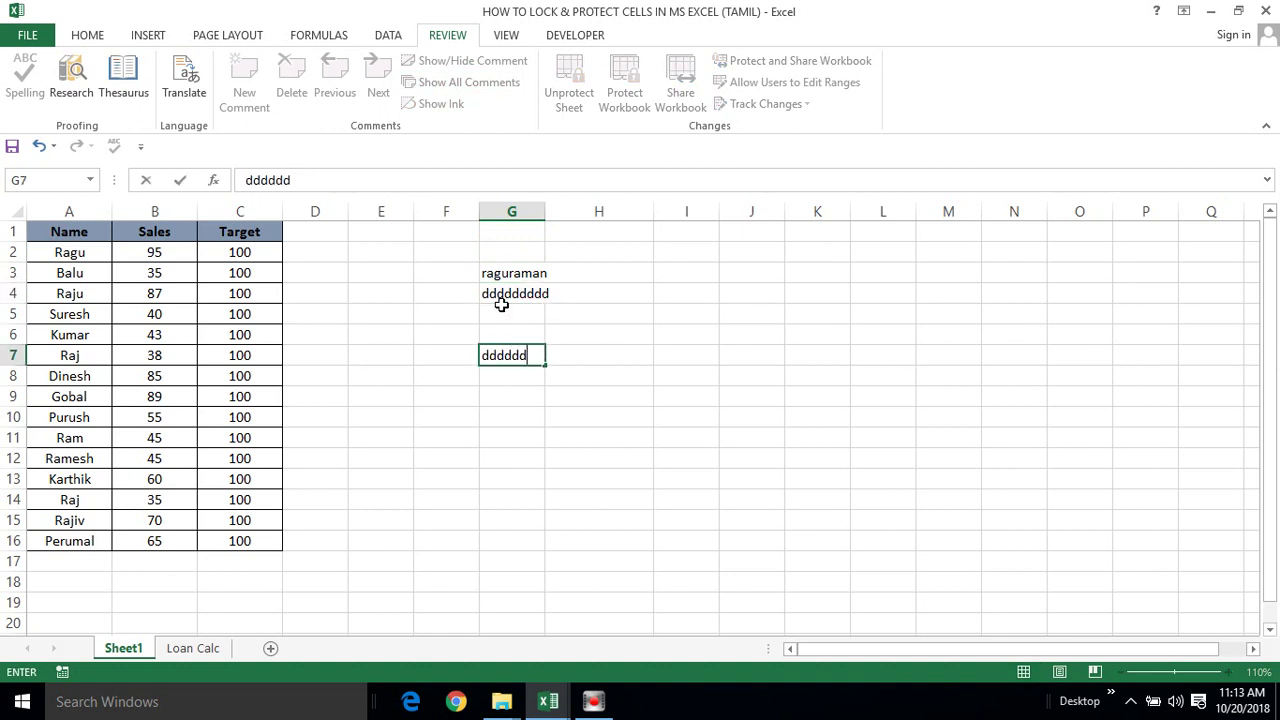
key("Down")
key("Down")
key("Down")
type("ddd")
left_click(510, 268)
key("shift+Down")
key("shift+Down")
key("shift+Down")
key("shift+Down")
key("shift+Down")
key("shift+Down")
key("shift+Down")
key("Delete")
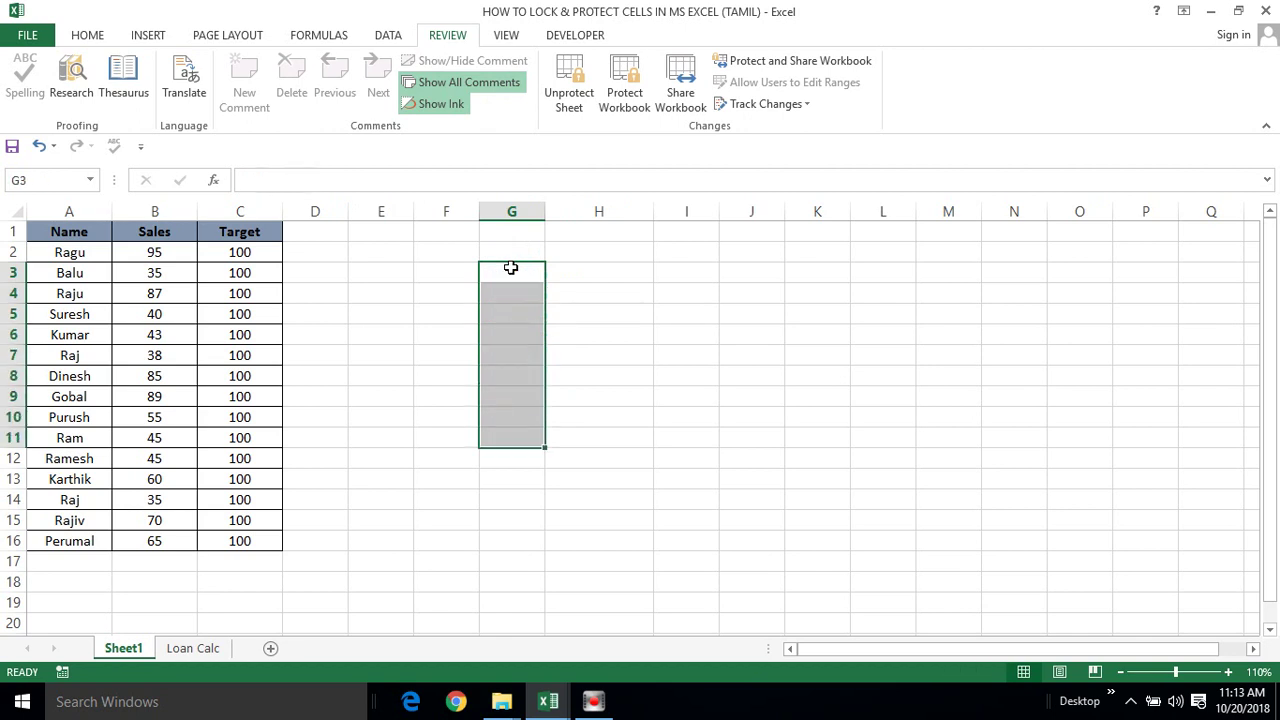
- Try editing locked cells B3, B8, C3 and C1, dismissing each protected-sheet warning
left_click(162, 274)
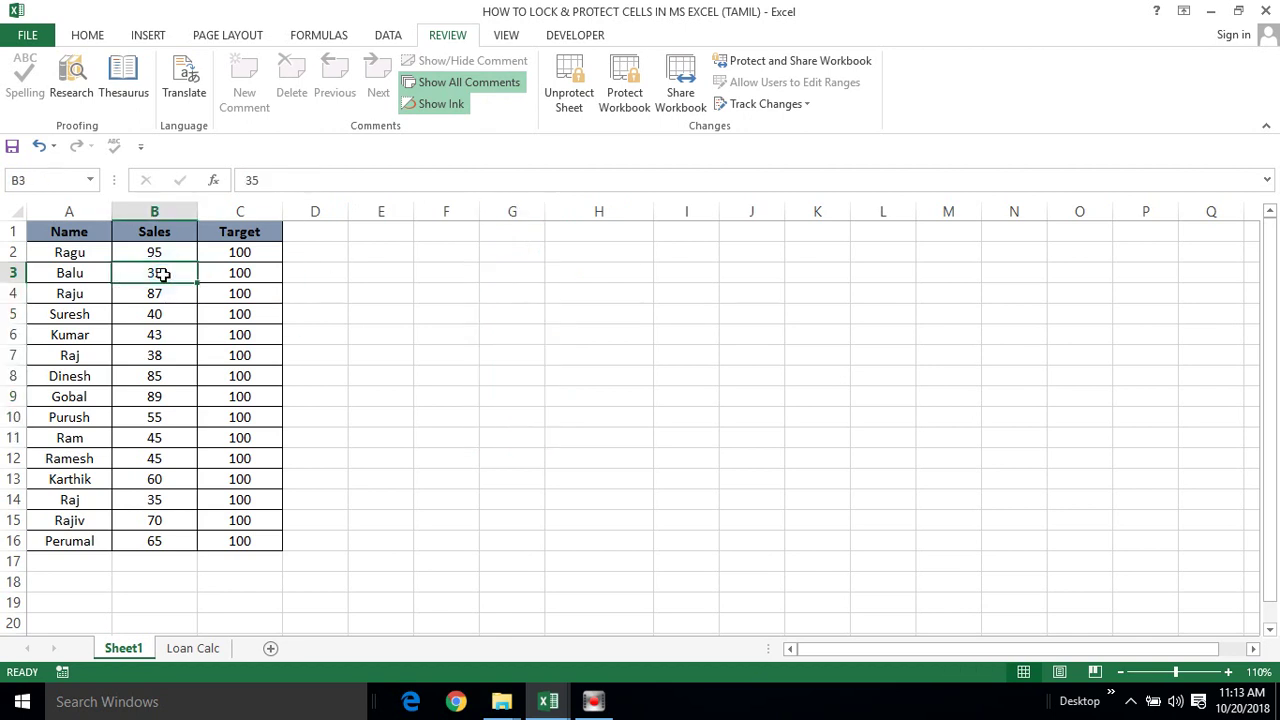
key("d")
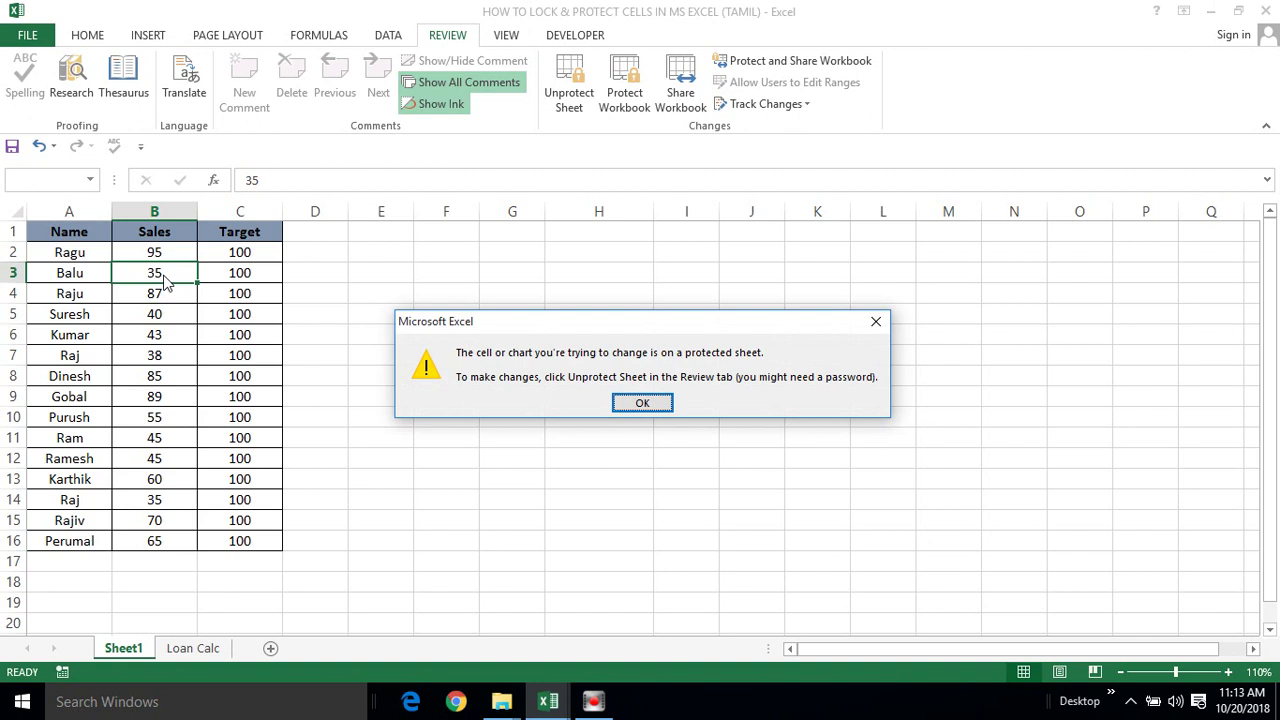
left_click(626, 403)
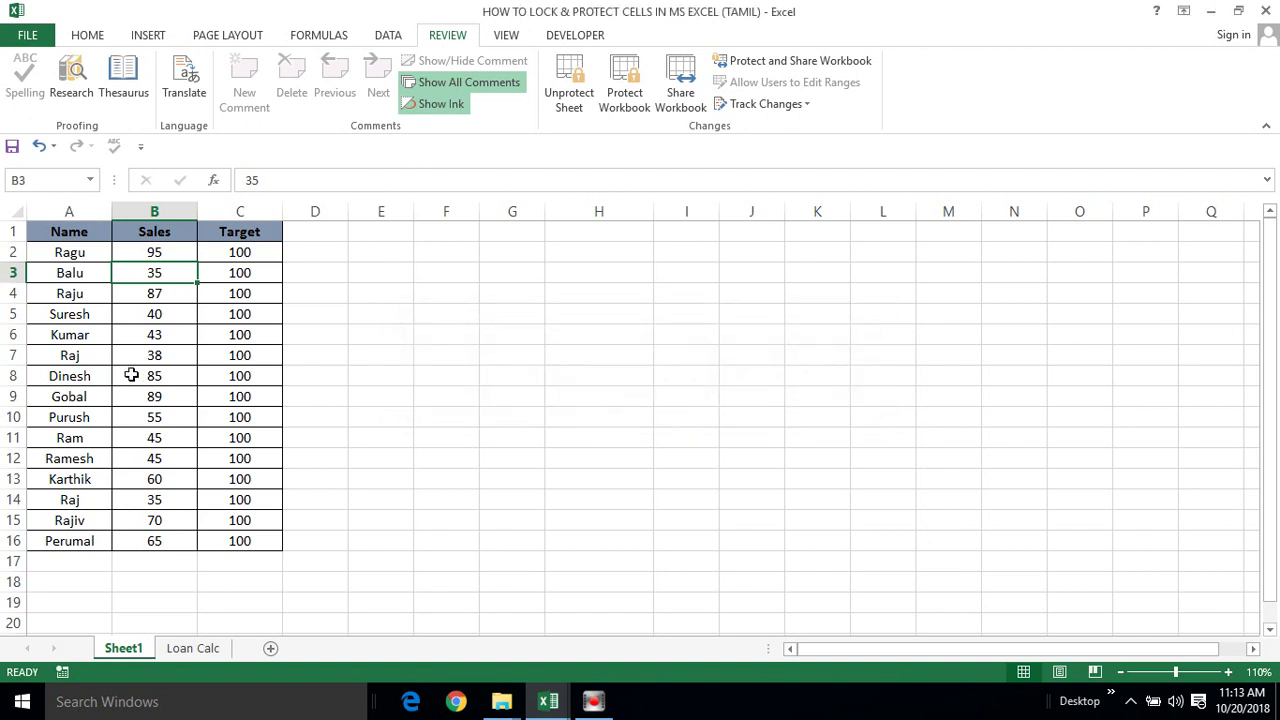
double_click(132, 374)
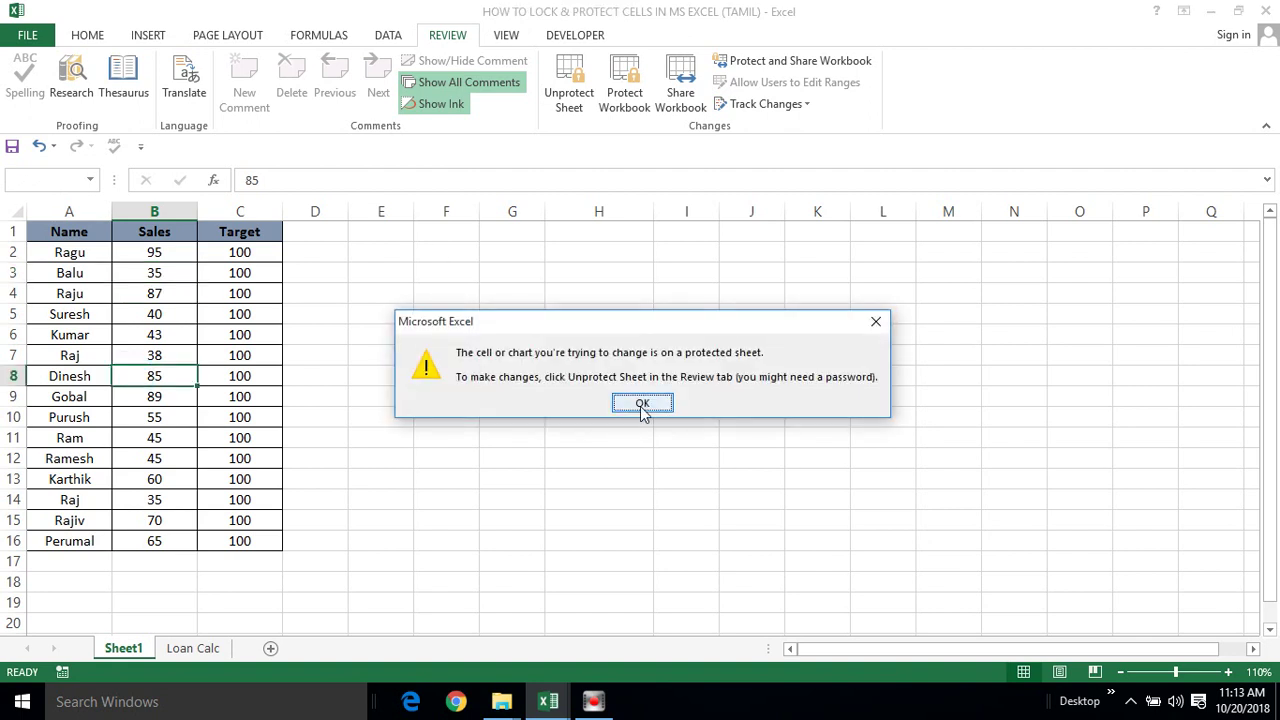
left_click(642, 406)
left_click(241, 270)
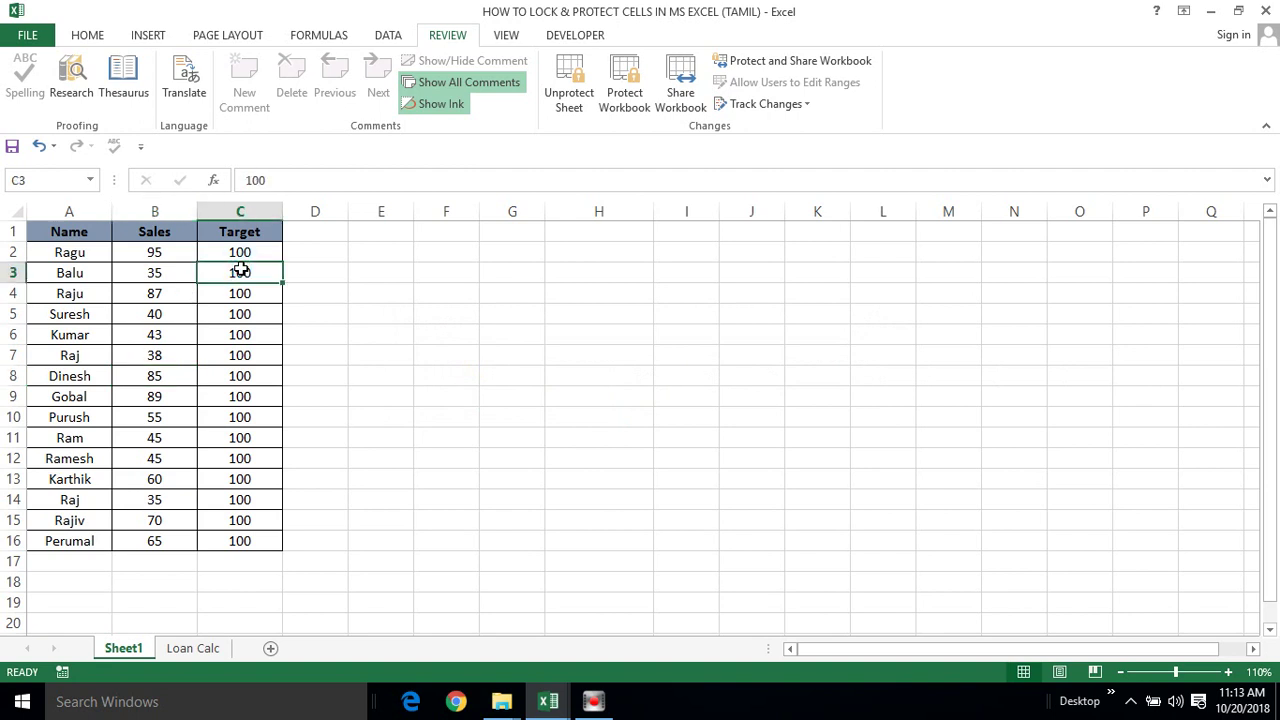
double_click(241, 270)
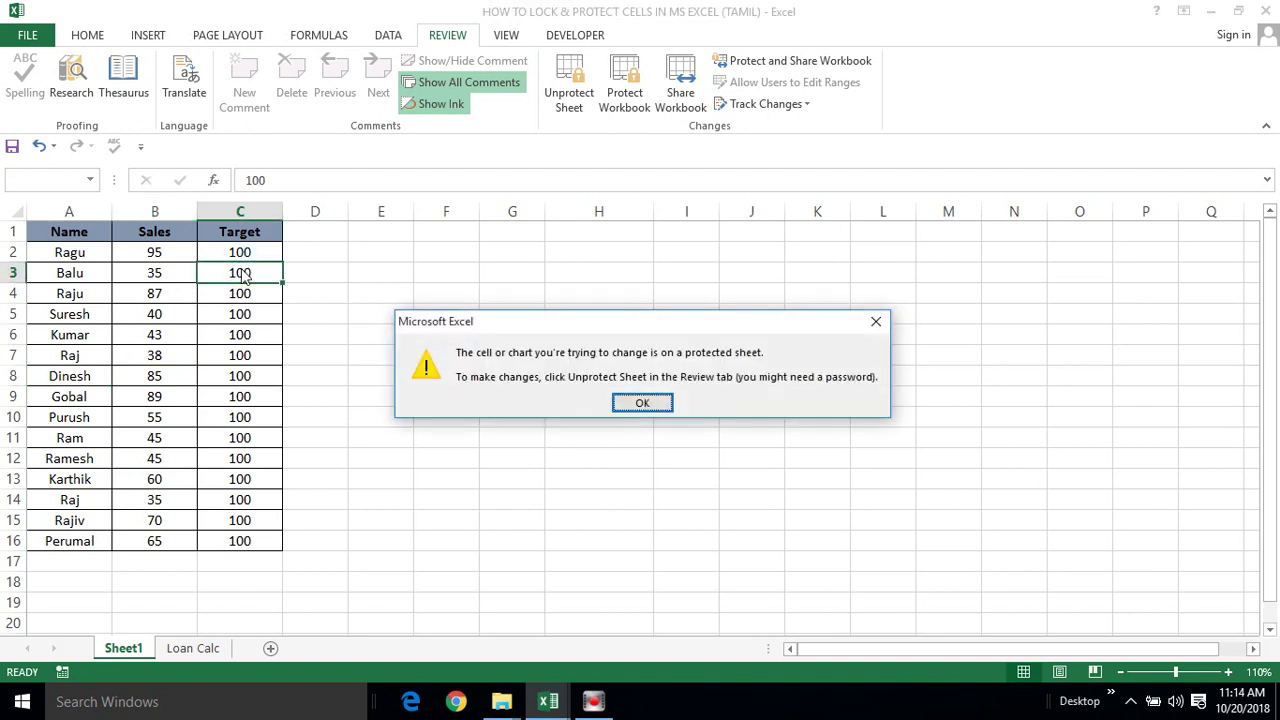
left_click(622, 410)
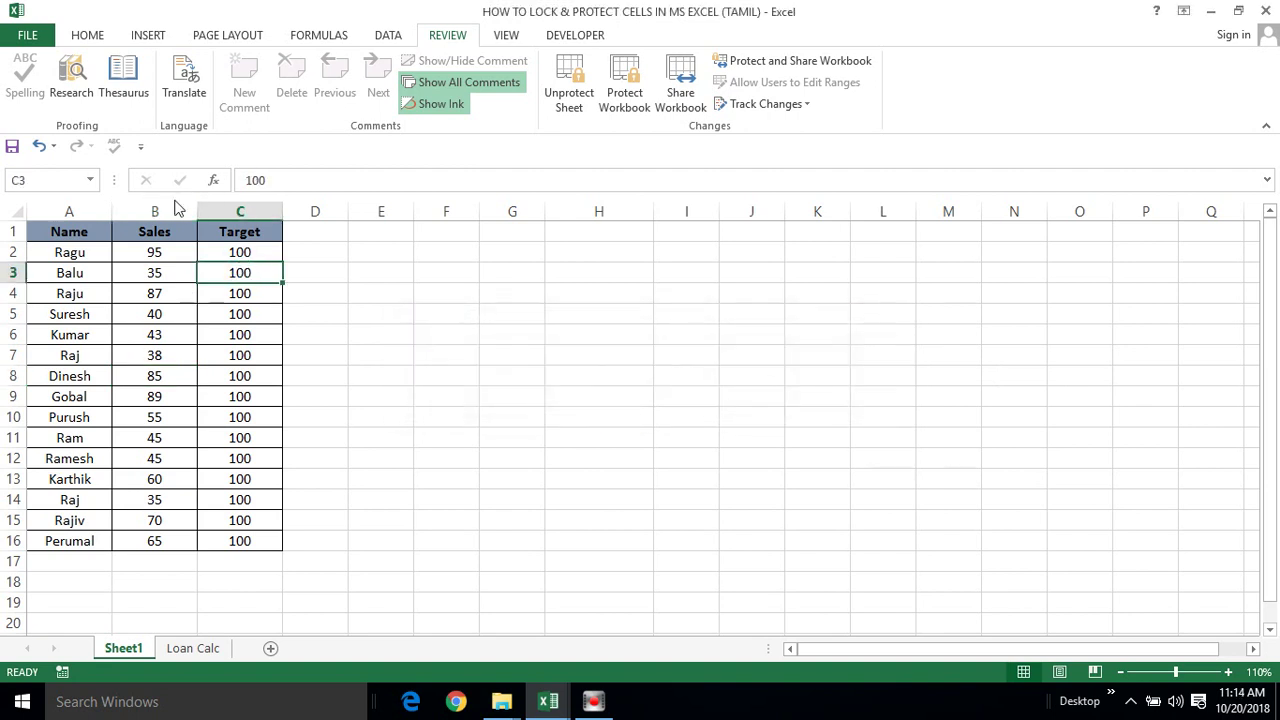
left_click(218, 238)
double_click(219, 245)
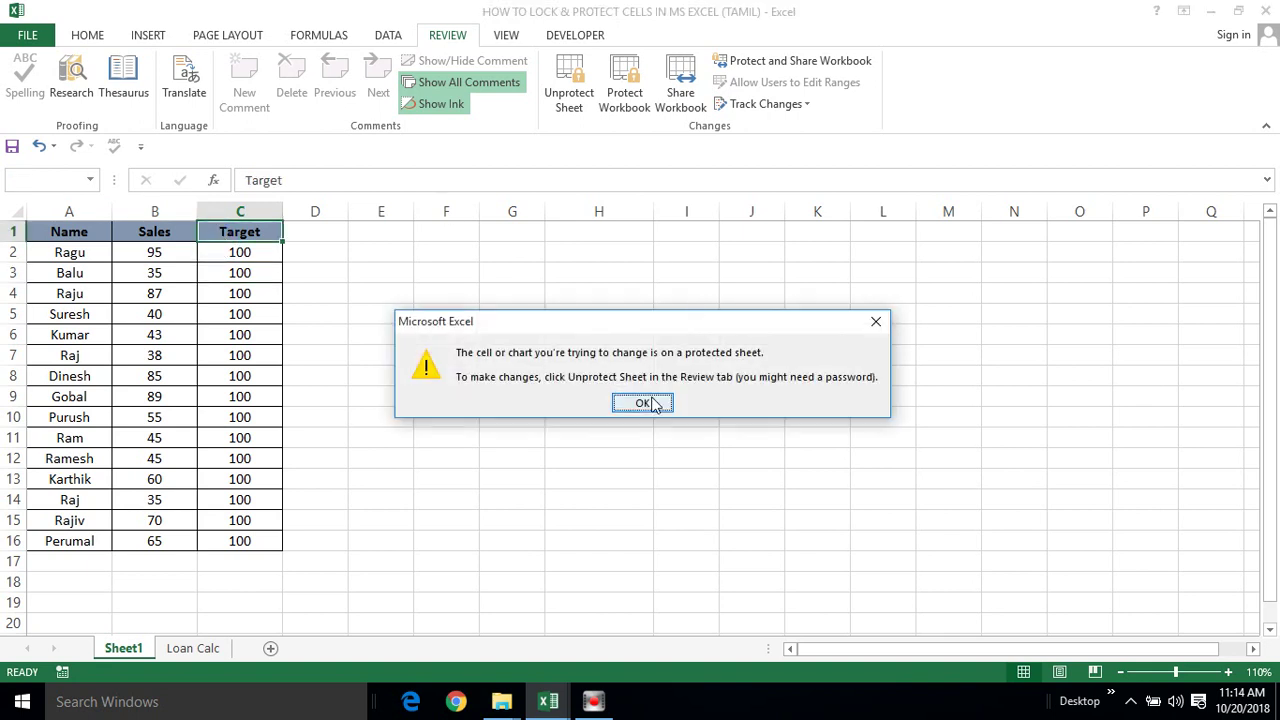
left_click(642, 402)
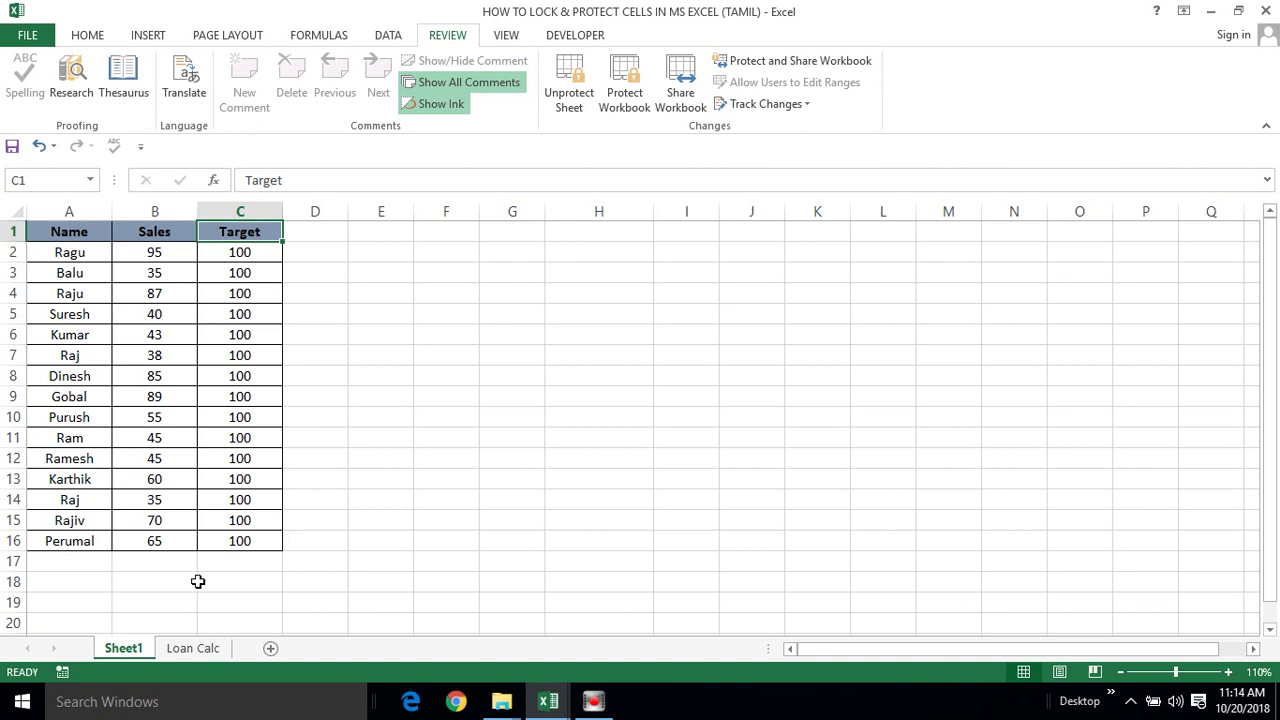
- Type test text into unlocked cells B18 and H14, clear H14, then select the table
left_click(152, 586)
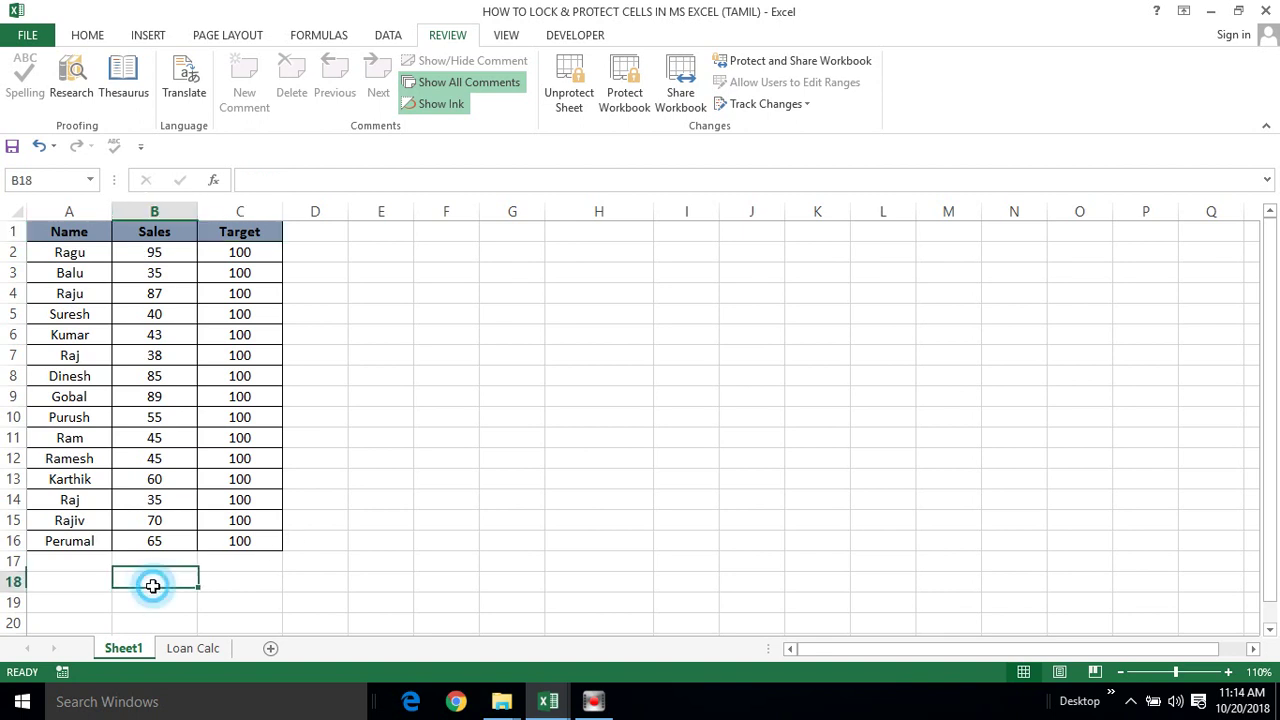
type("zzzzzz")
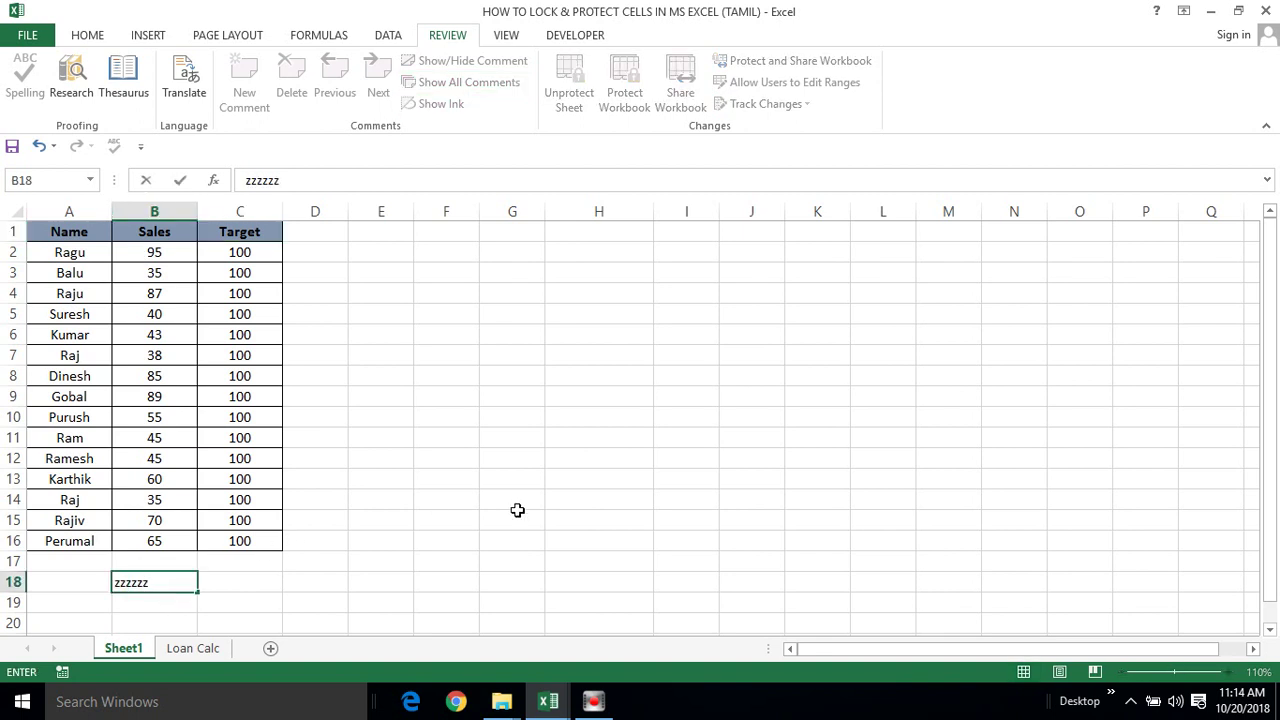
left_click(584, 497)
type("dggdgdggd")
key("Return")
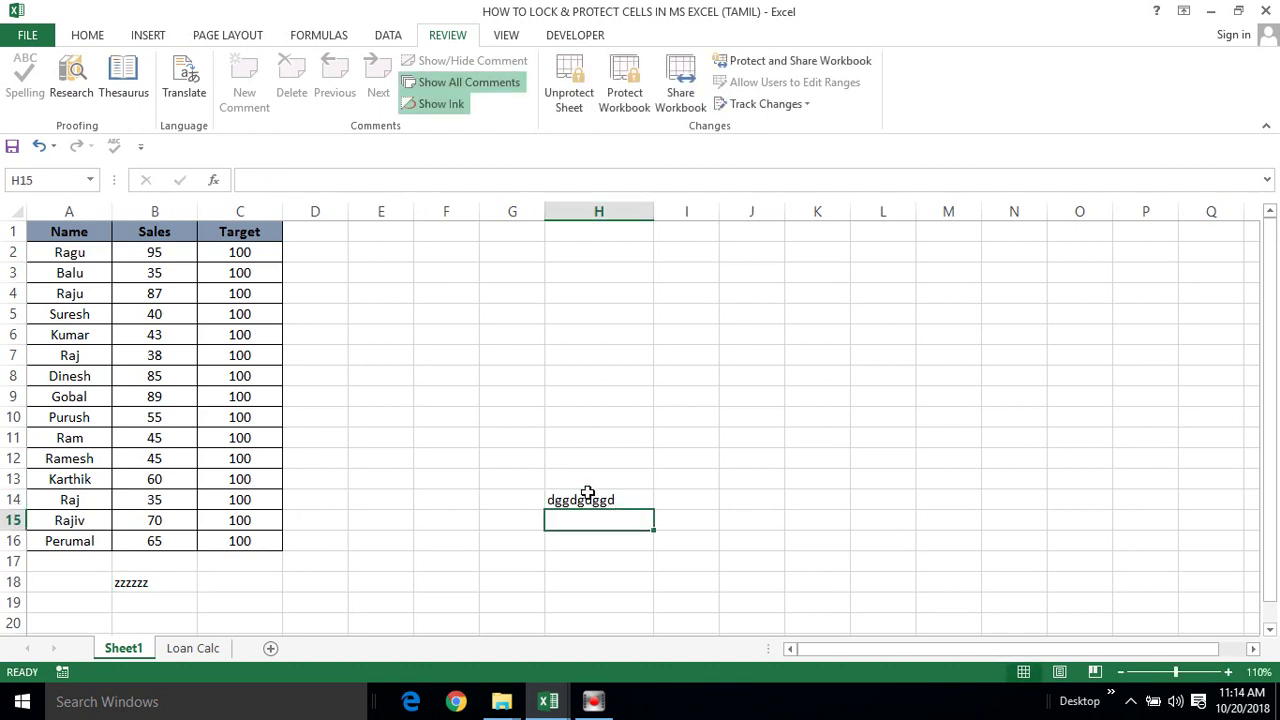
left_click(584, 498)
key("Delete")
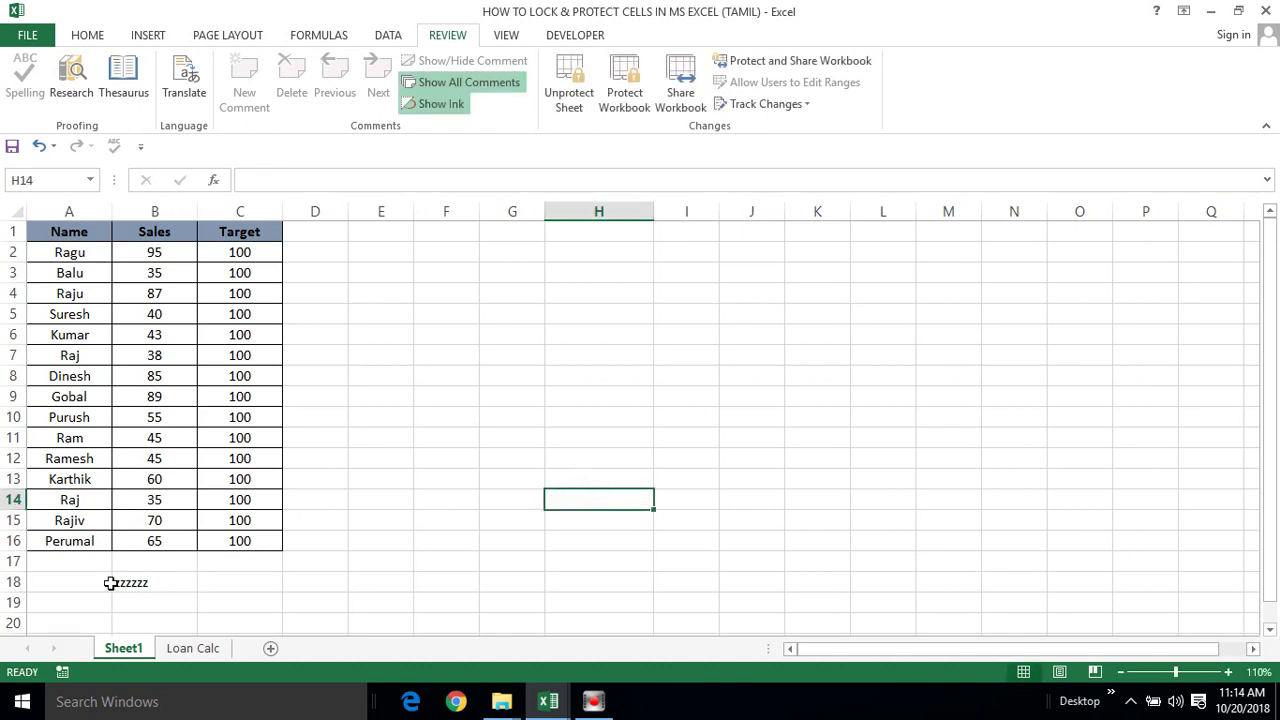
left_click(132, 582)
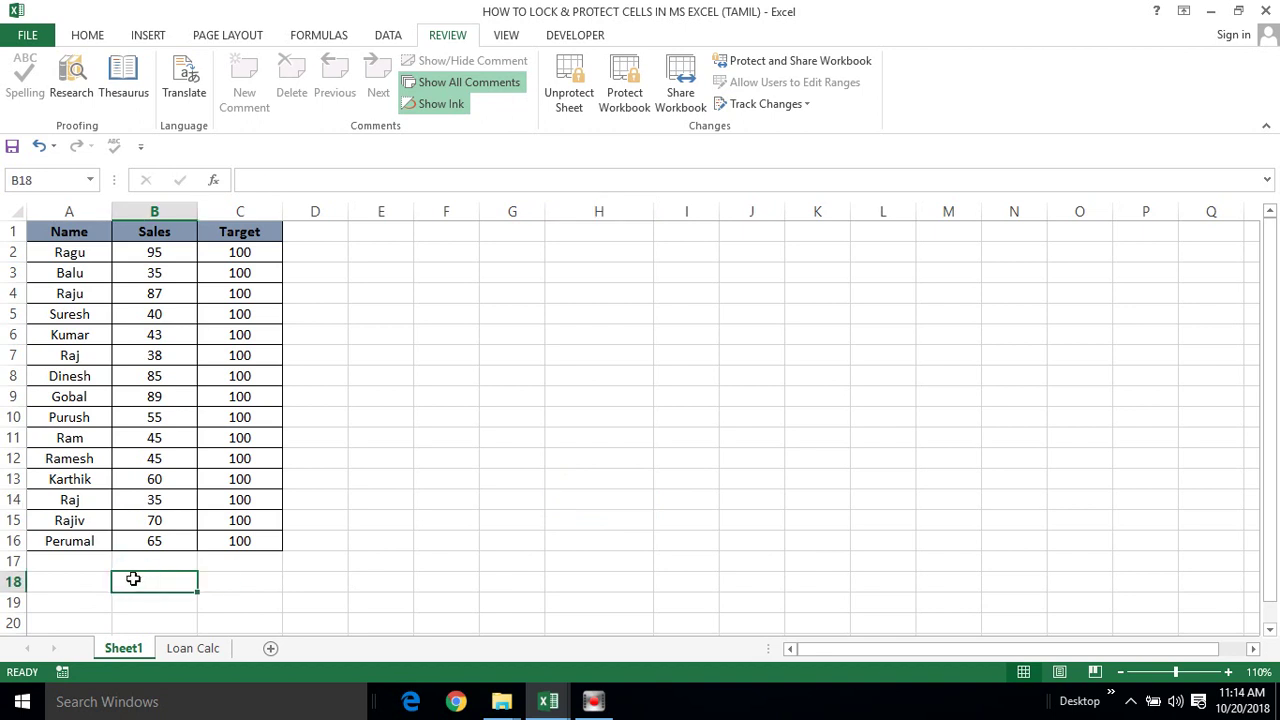
left_click(355, 518)
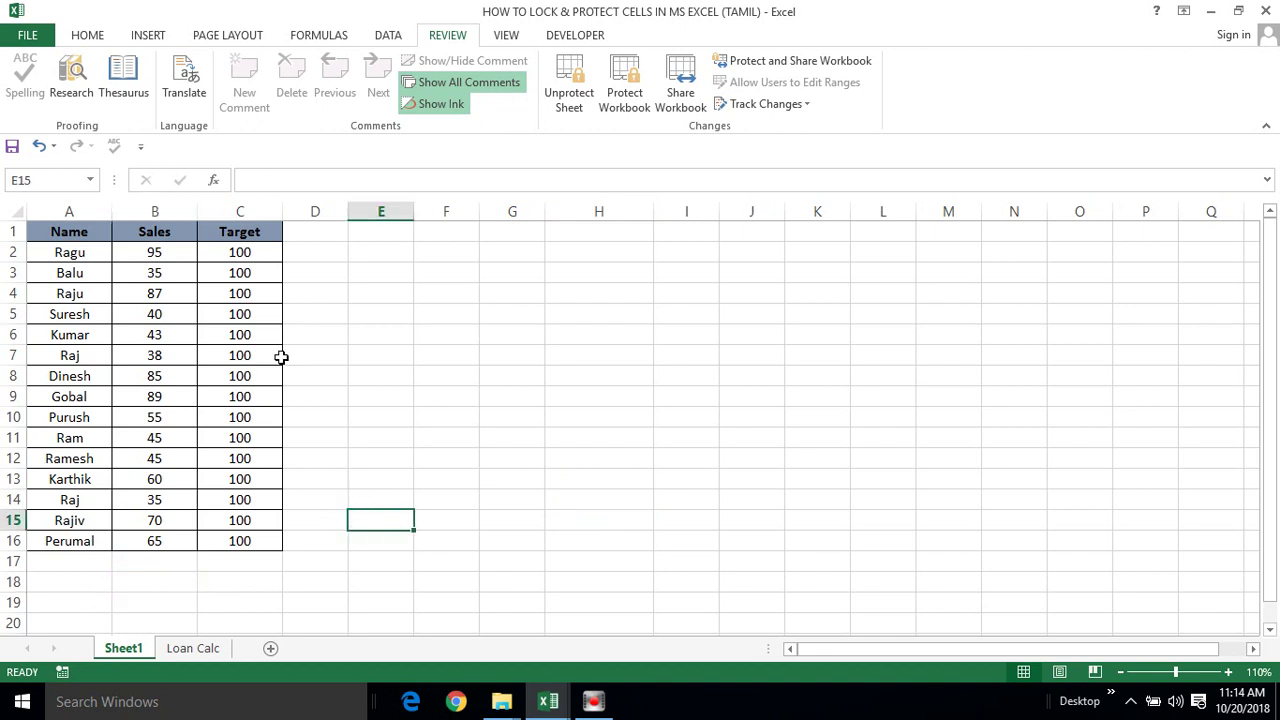
left_click_drag(60, 232, 278, 540)
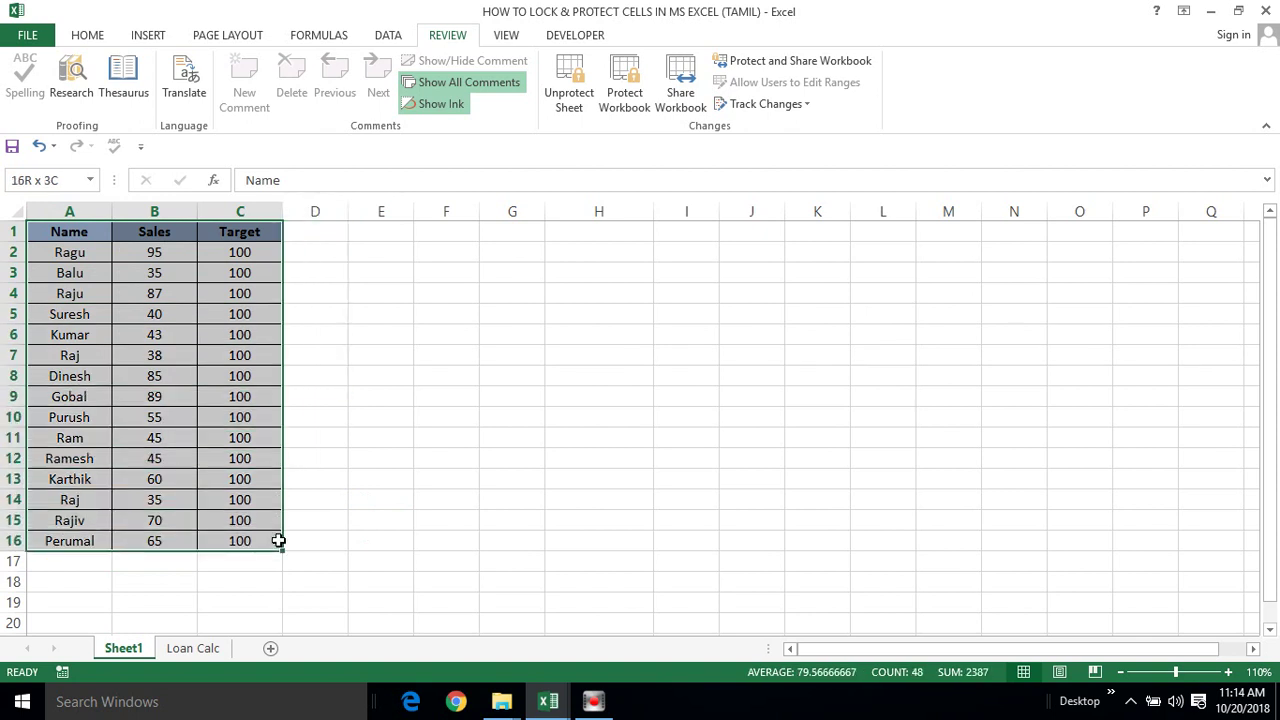
- On the Loan Calc sheet, make the labels in A1:A5 bold
left_click(192, 650)
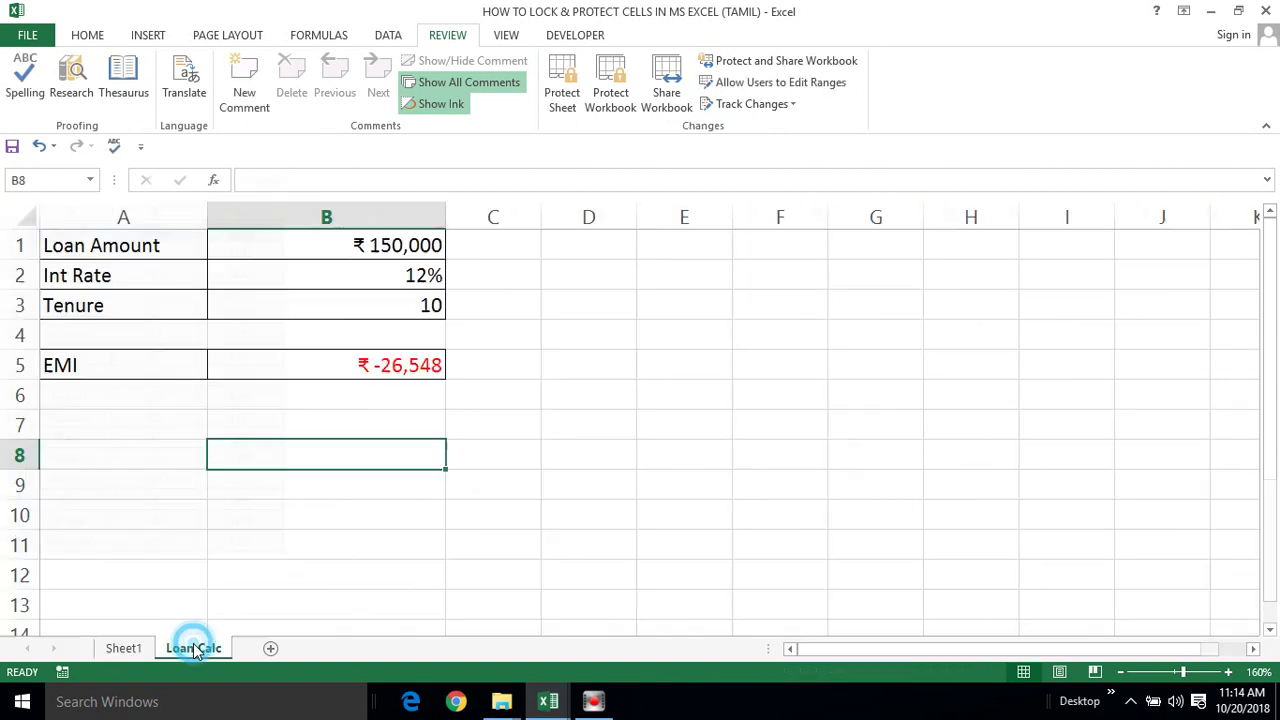
left_click(257, 395)
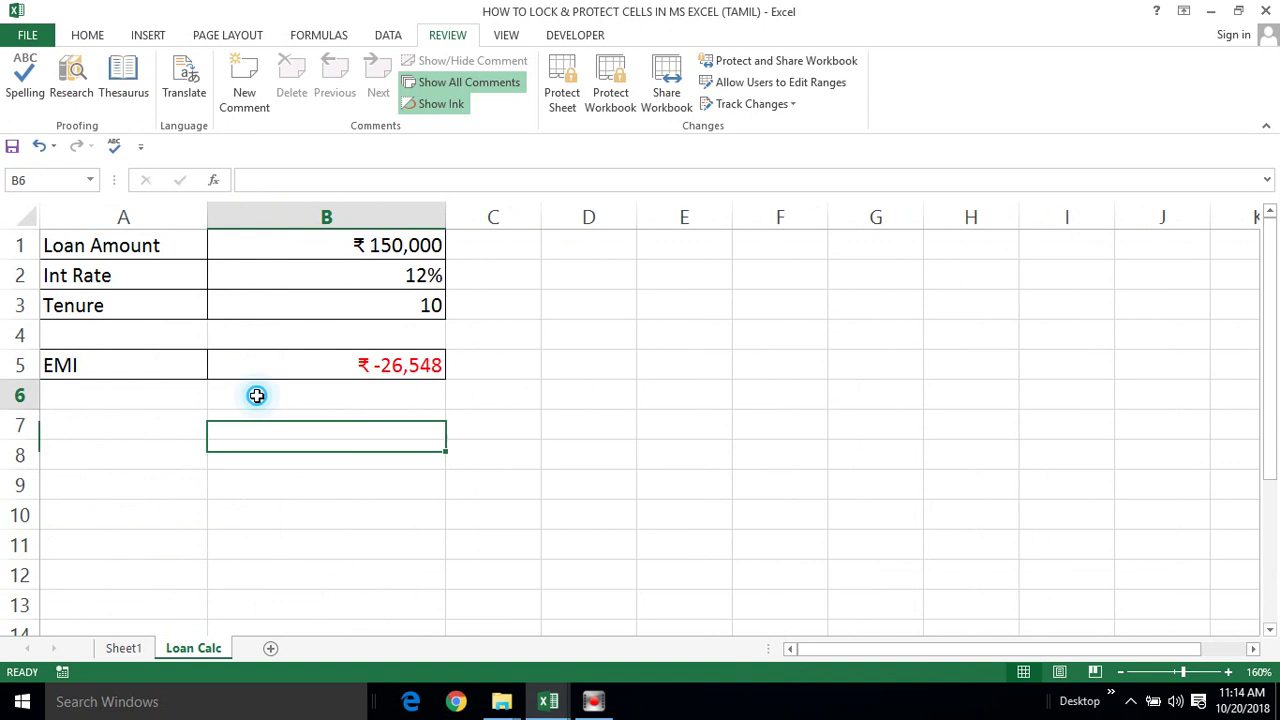
left_click(147, 263)
left_click(176, 243)
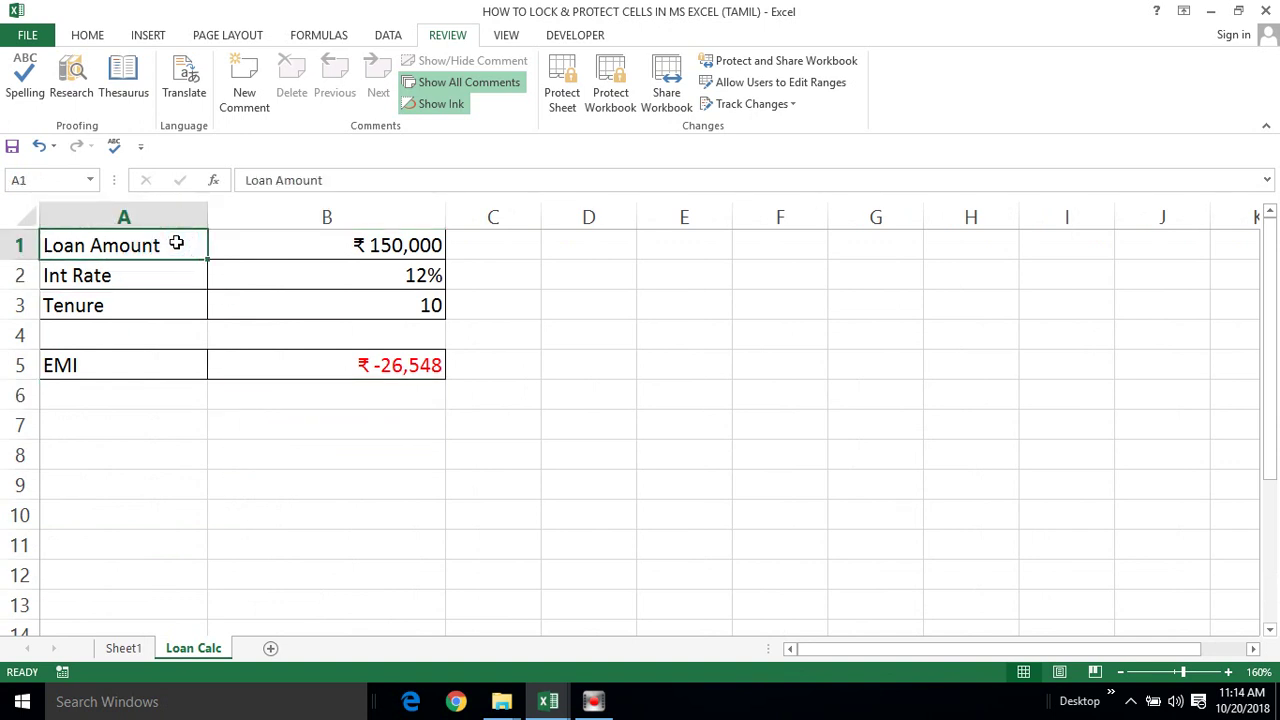
key("shift+Down")
key("shift+Down")
key("shift+Down")
key("shift+Down")
key("ctrl+b")
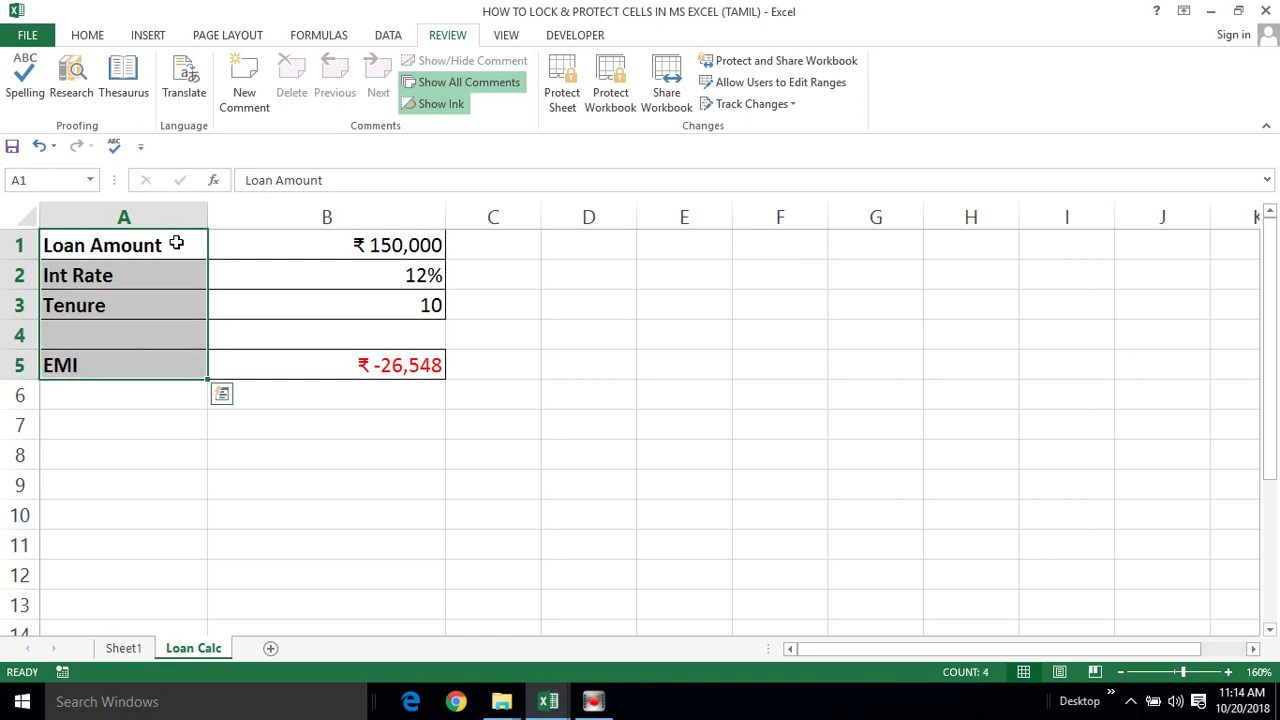
- Change Tenure in B3 to 12 and check the EMI formula in B5 reads ₹-24,216
left_click(190, 264)
left_click(254, 243)
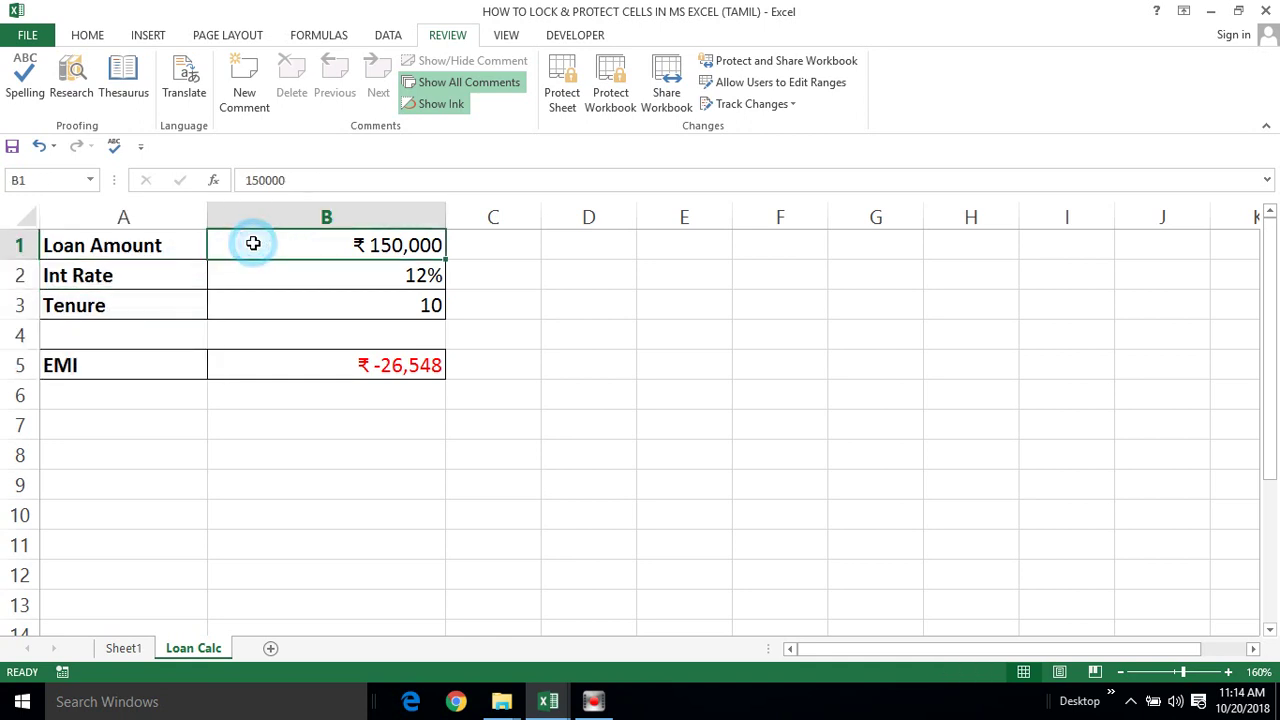
left_click(134, 274)
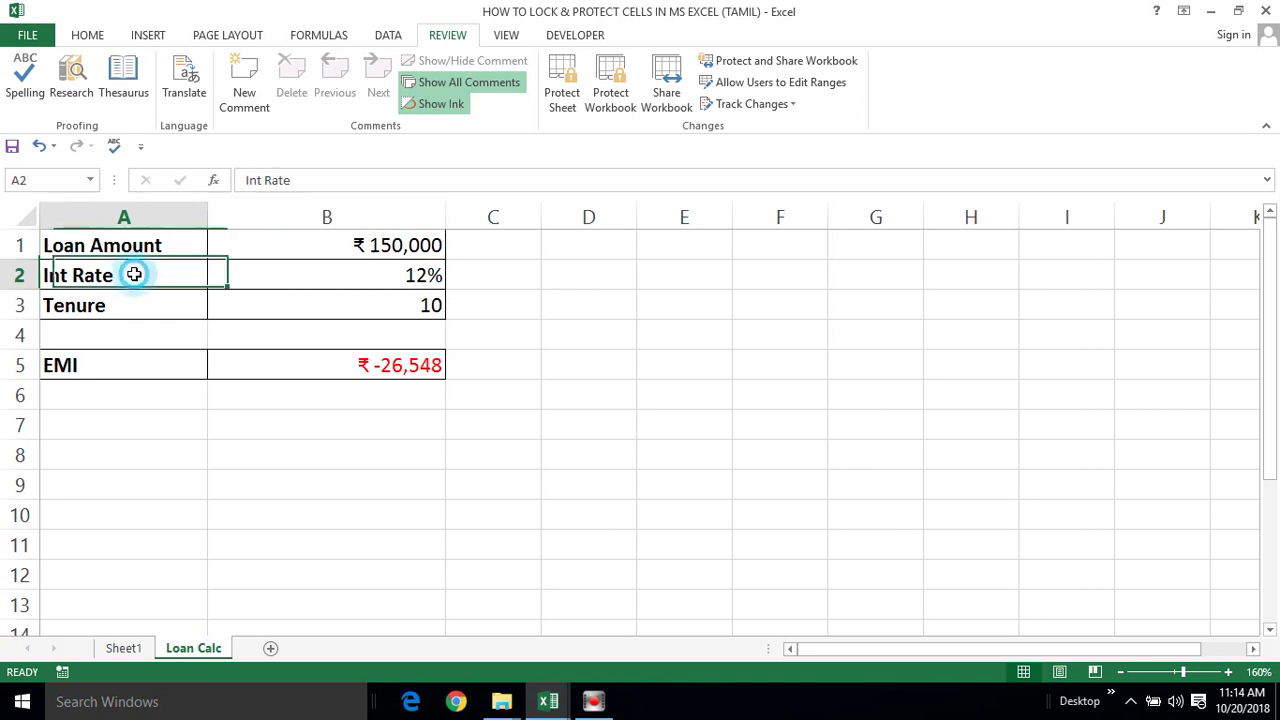
left_click(310, 268)
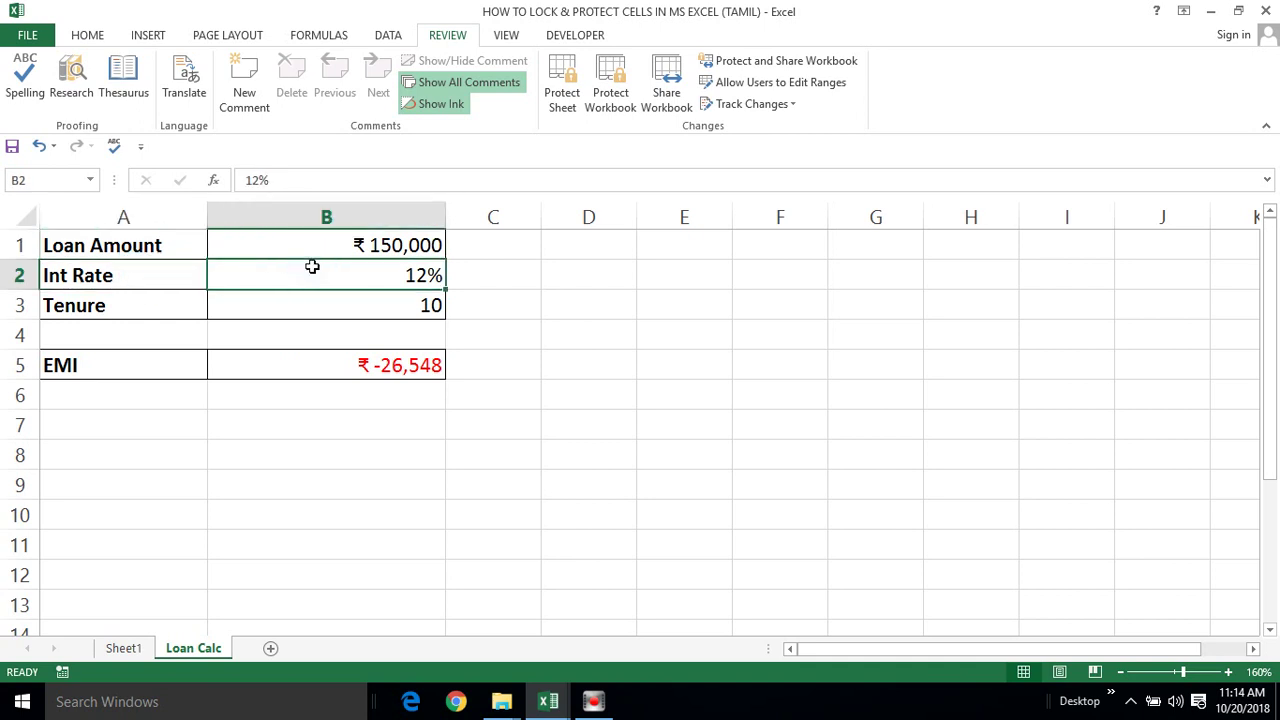
left_click(151, 306)
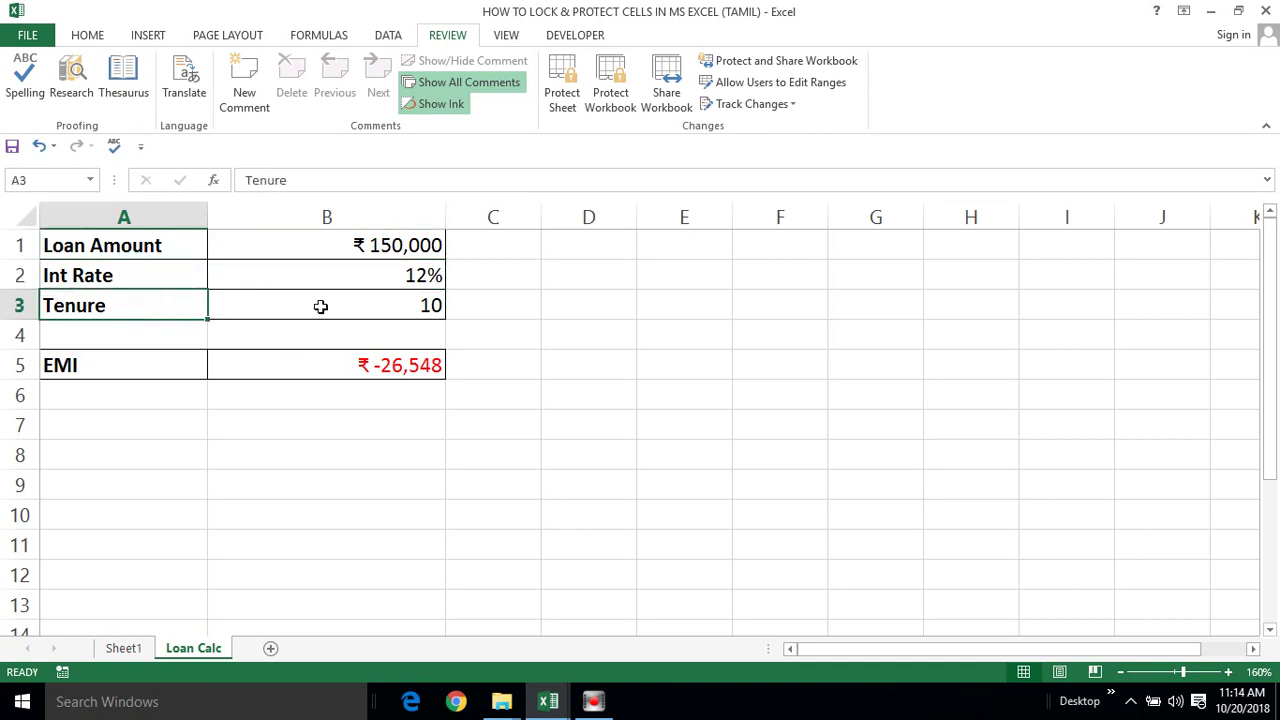
left_click(320, 306)
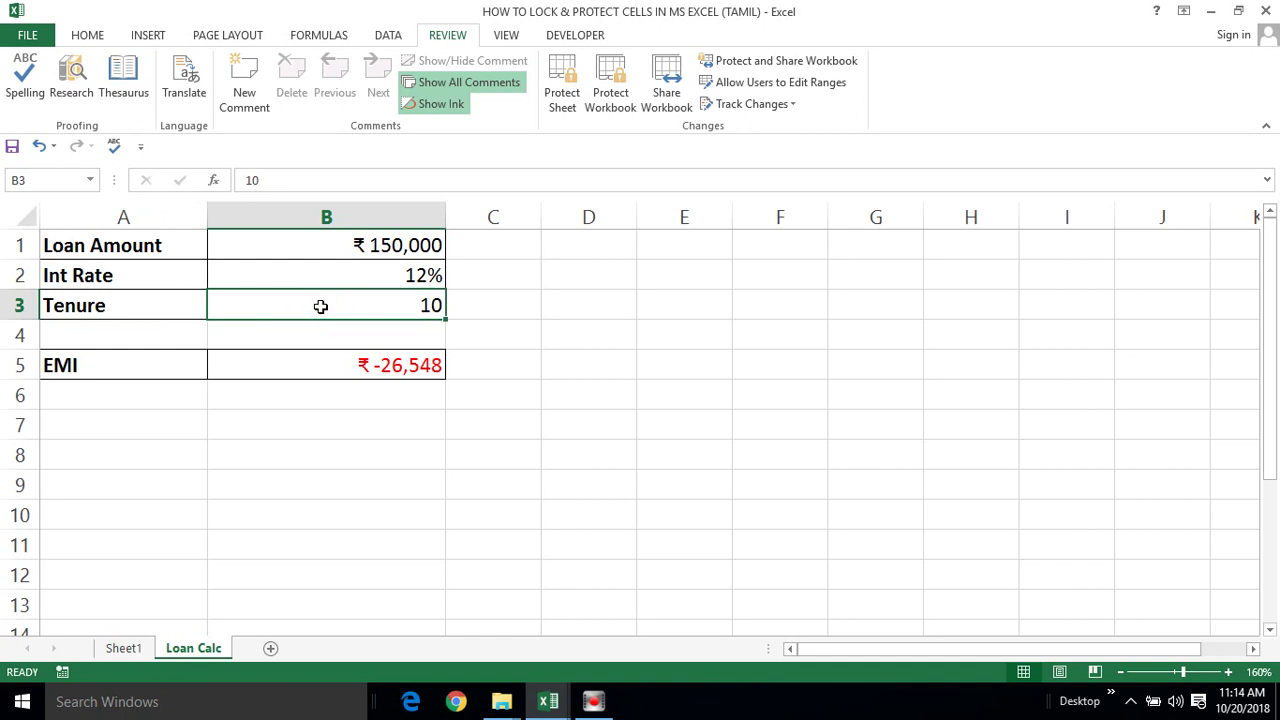
type("12")
key("Return")
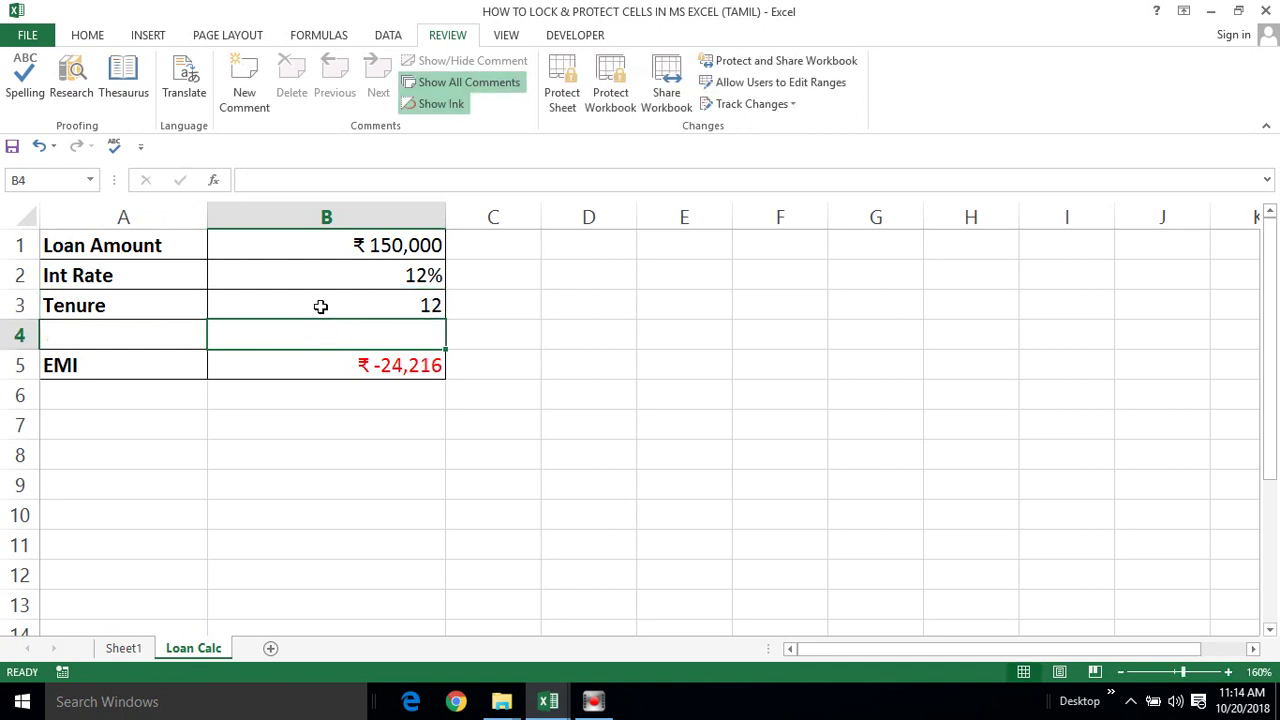
left_click(252, 309)
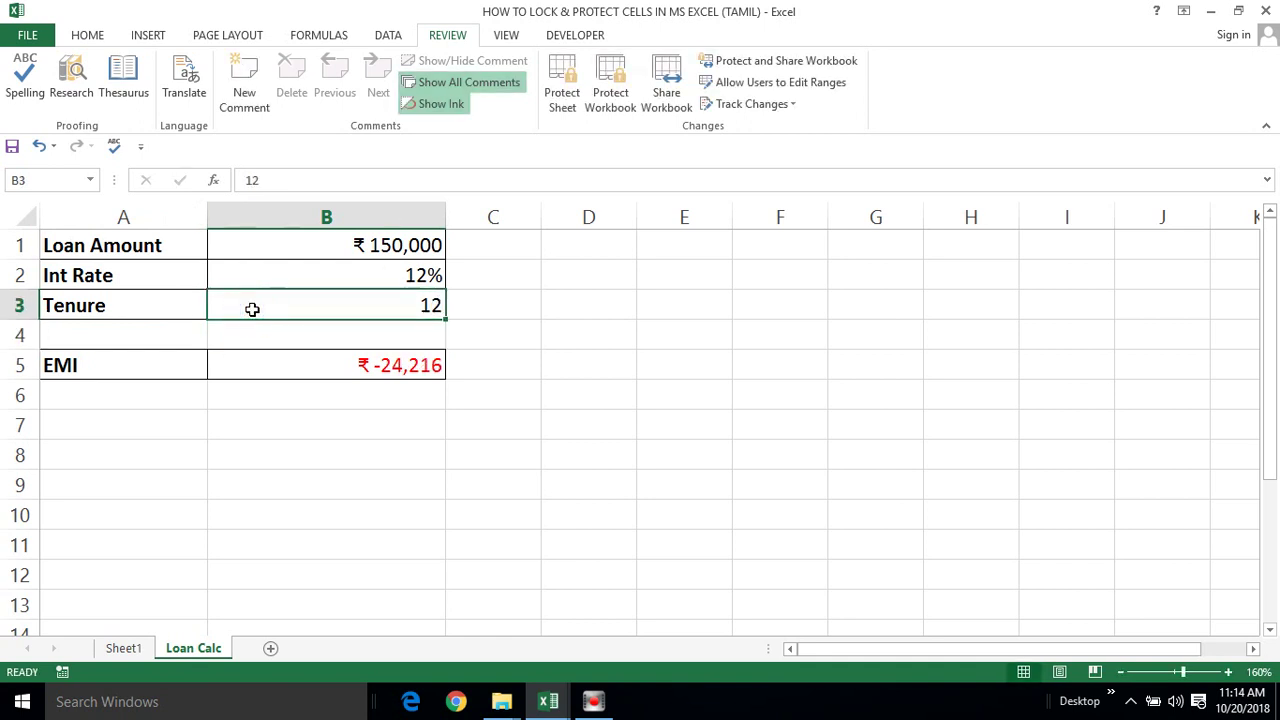
left_click(103, 366)
left_click(294, 369)
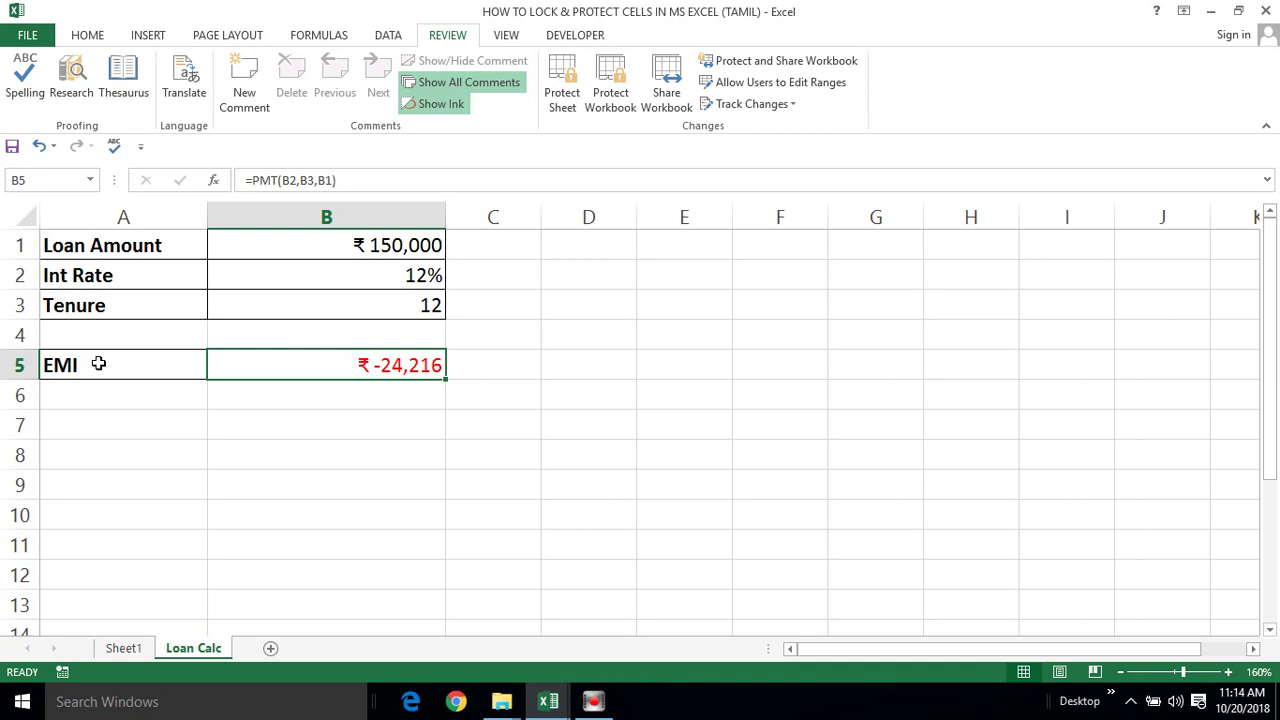
left_click(329, 338)
left_click(282, 358)
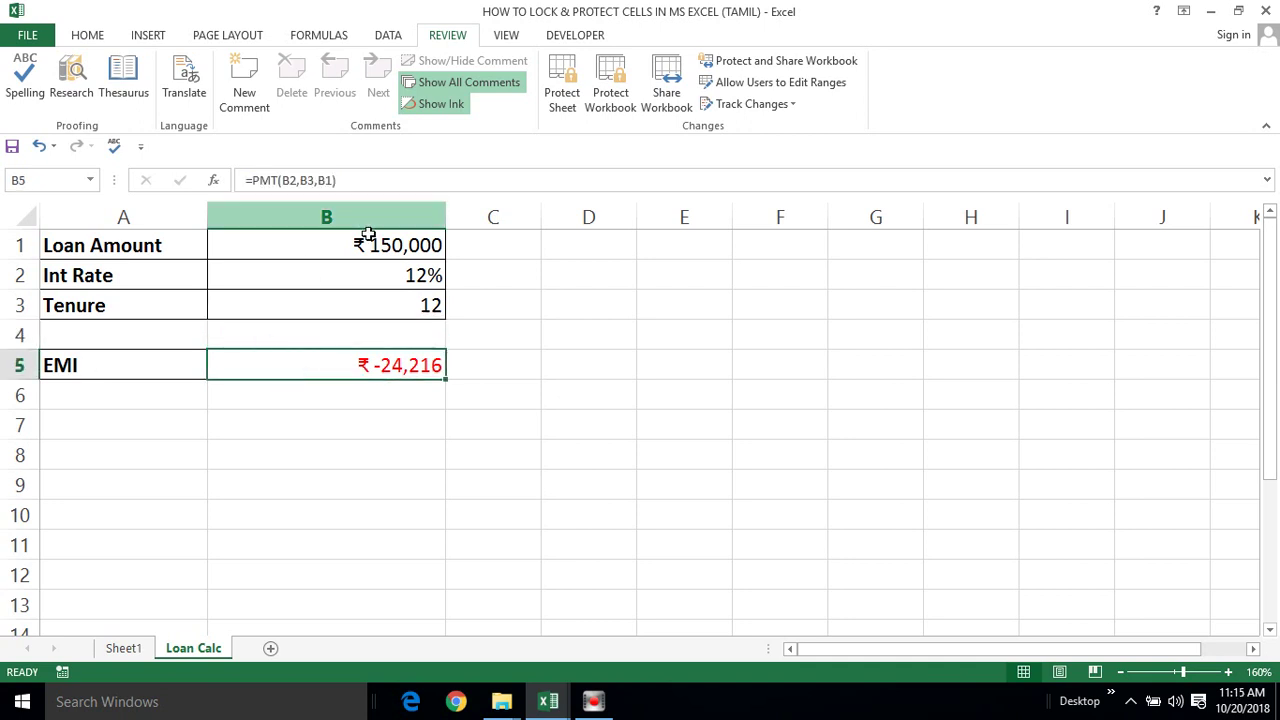
left_click_drag(359, 246, 358, 352)
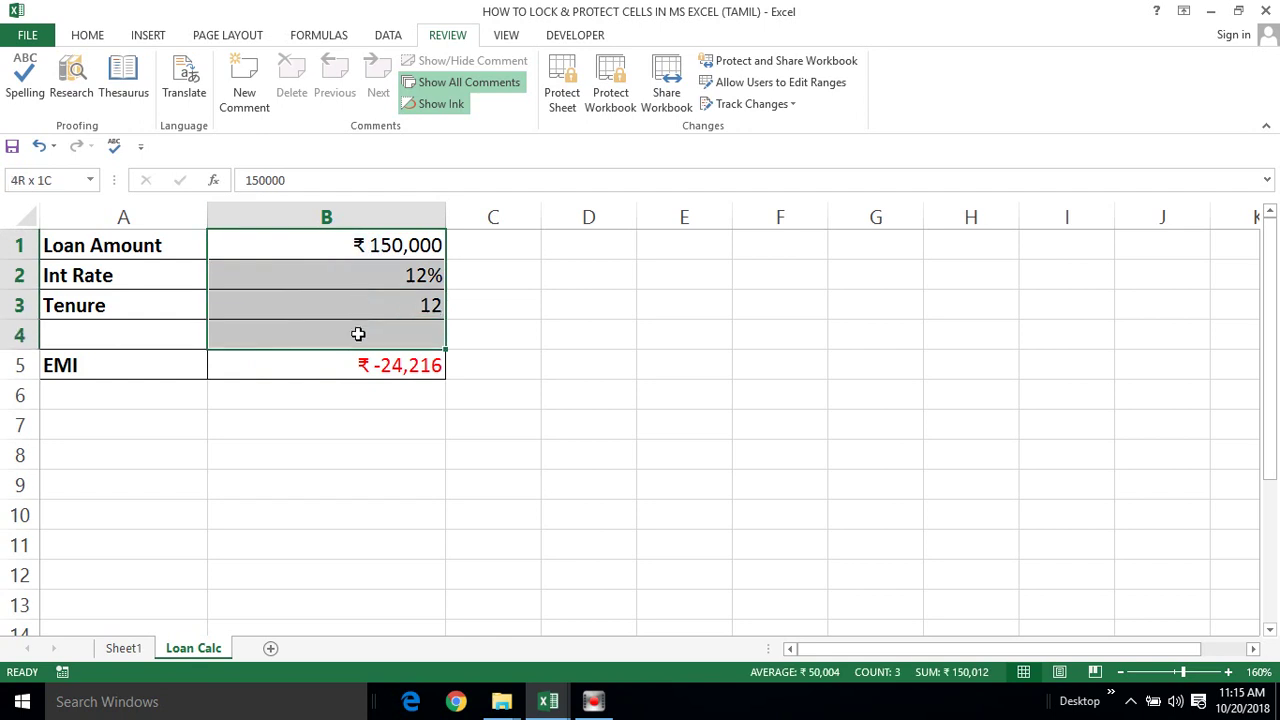
left_click(392, 248)
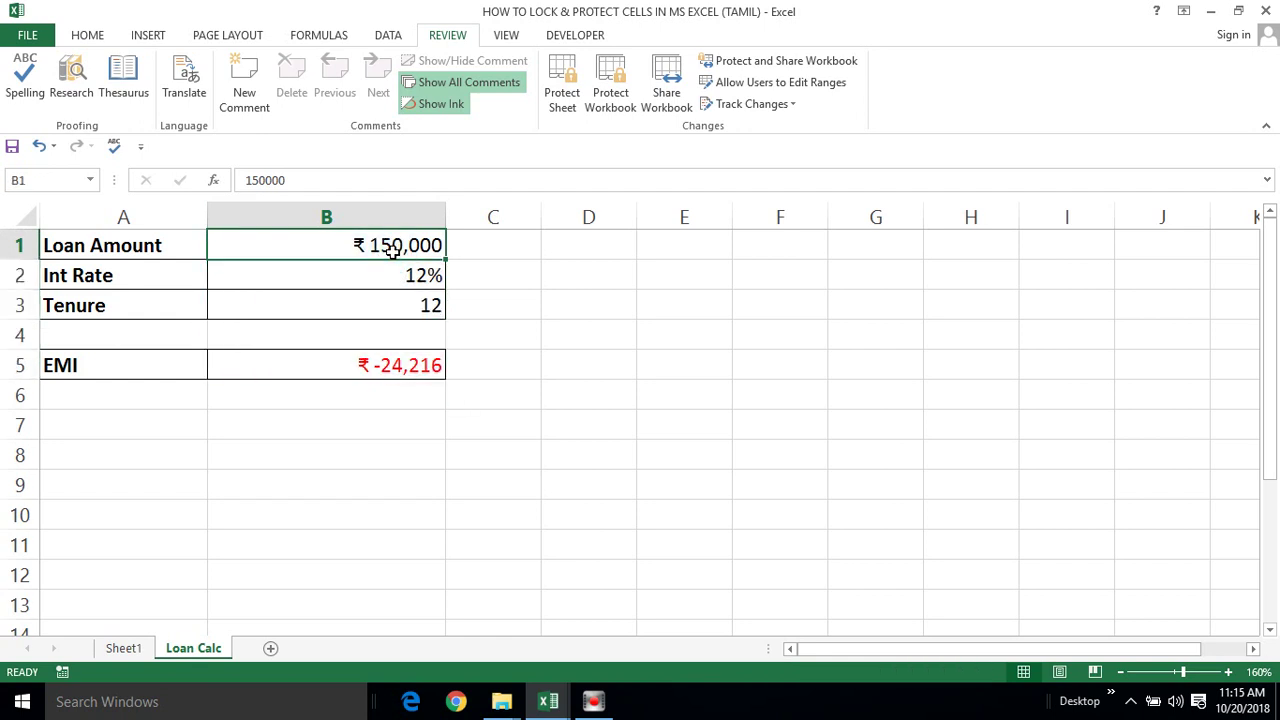
left_click(384, 365)
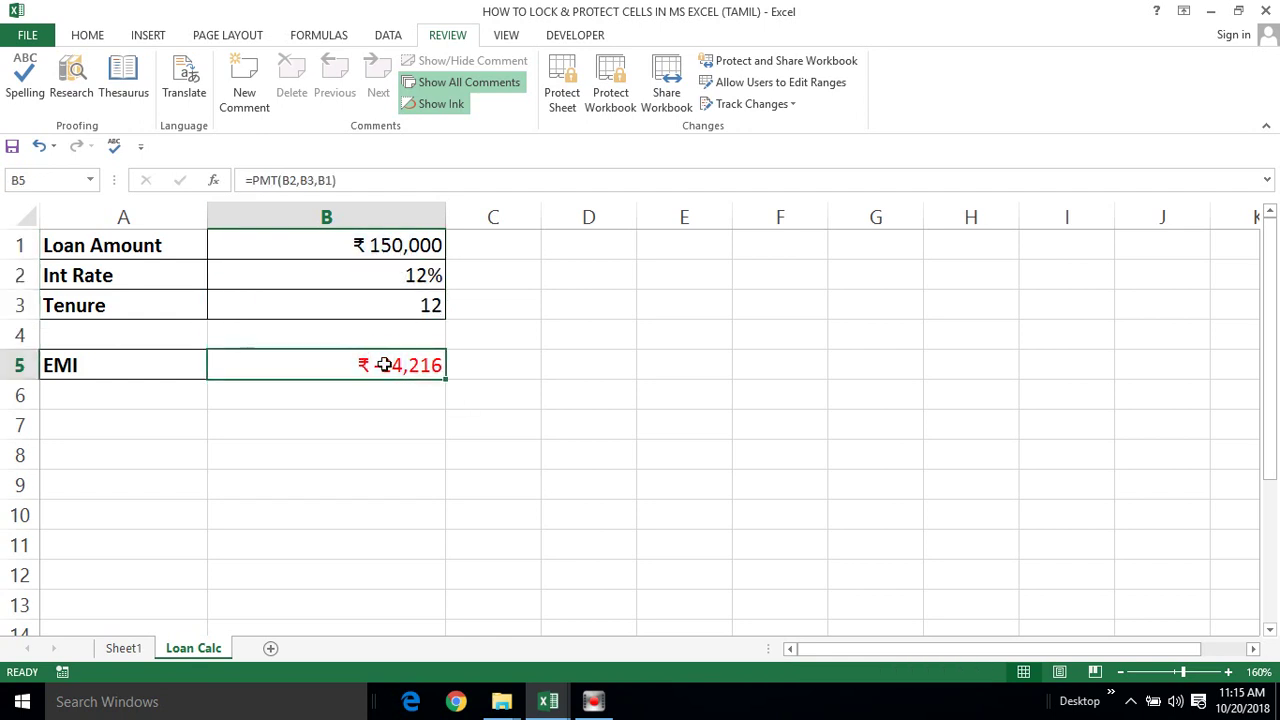
left_click(418, 304)
left_click_drag(401, 280, 401, 301)
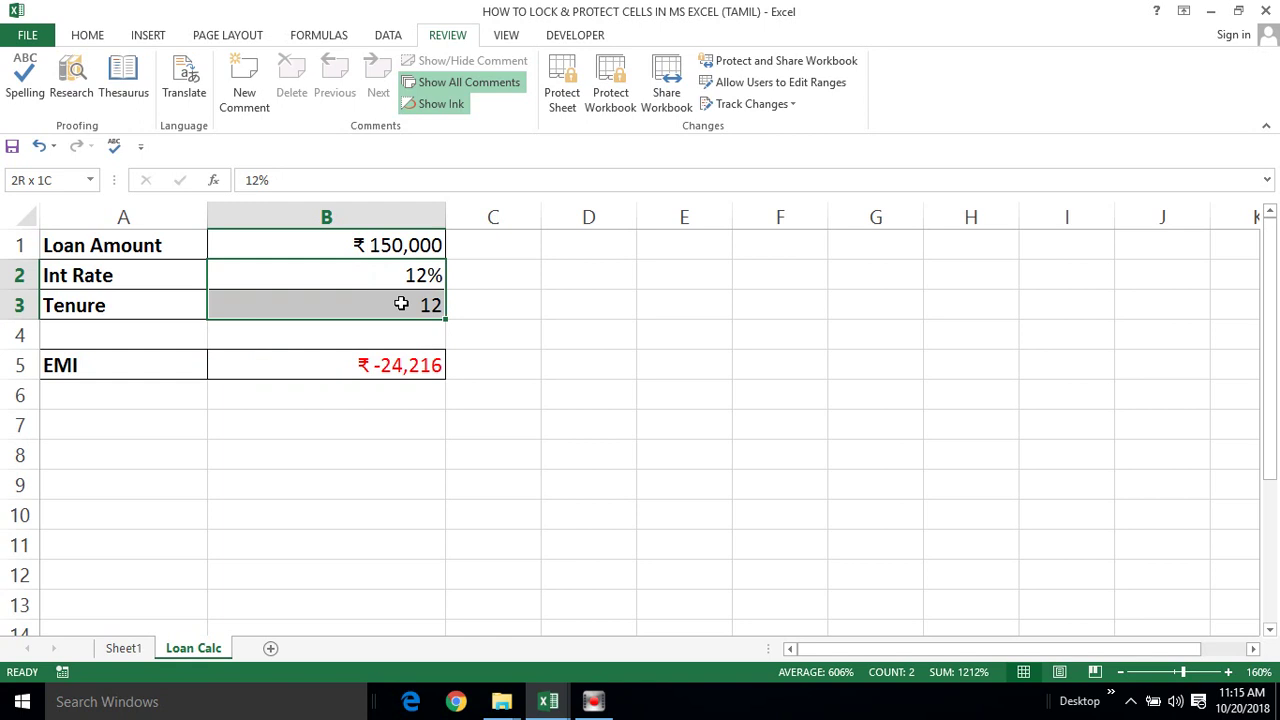
left_click(388, 281)
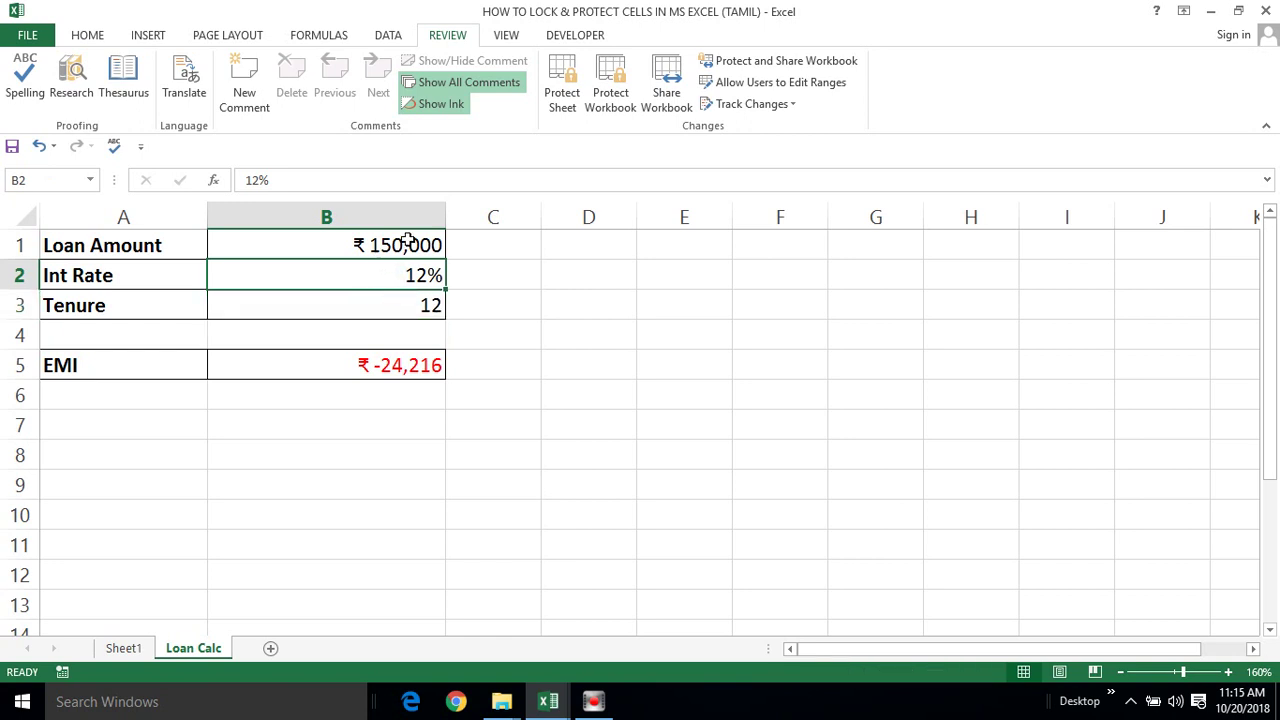
left_click(395, 245)
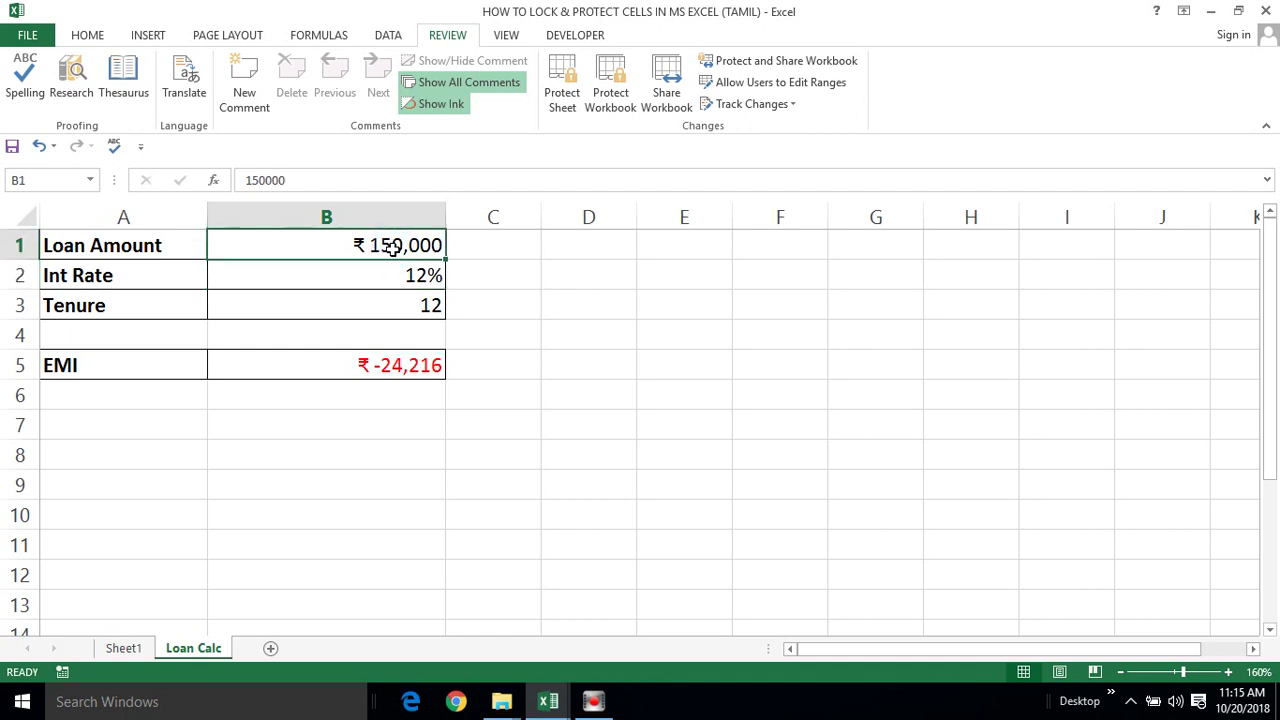
left_click(384, 270)
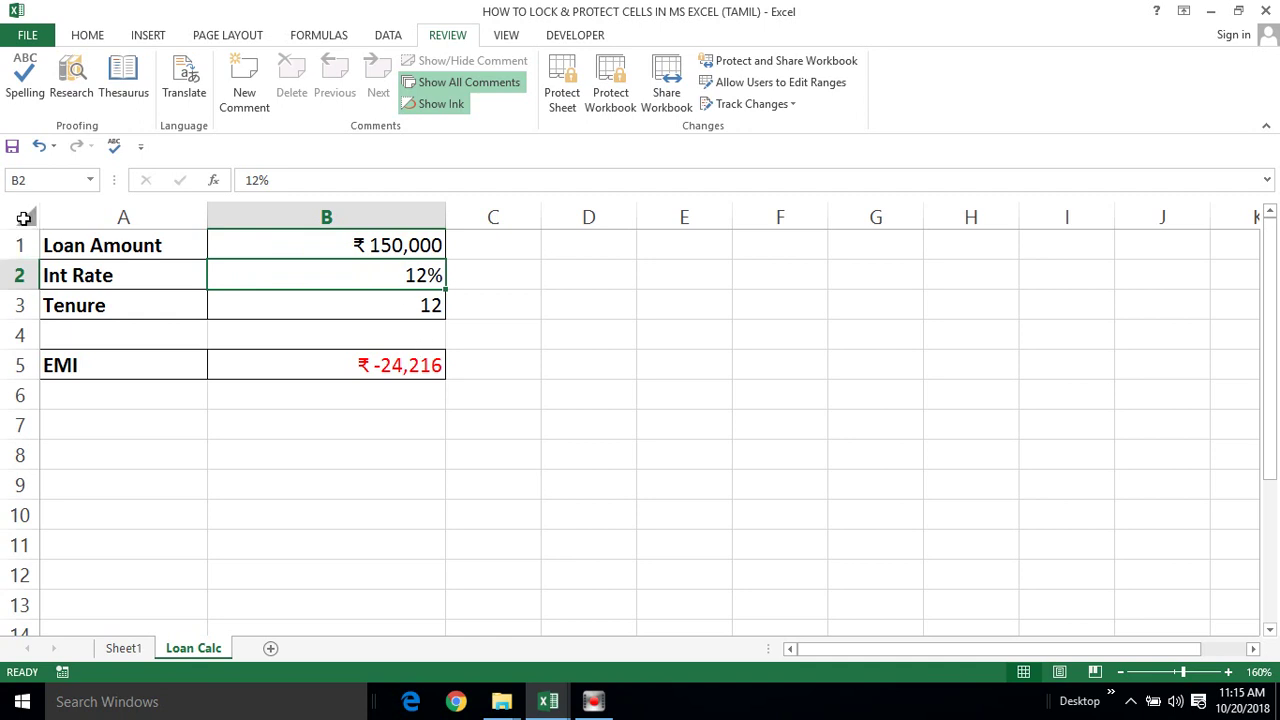
left_click(24, 218)
- Unlock all cells on the Loan Calc sheet through the Protection settings
key("ctrl+1")
left_click(740, 256)
left_click(464, 279)
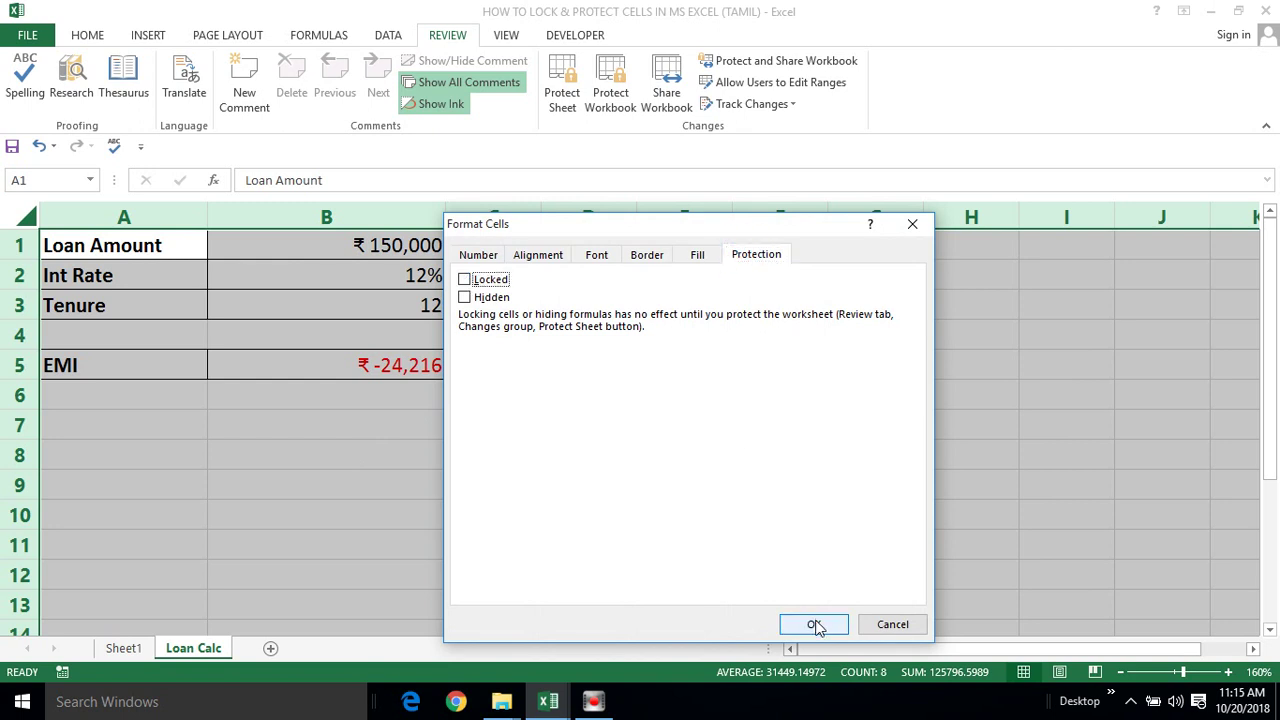
left_click(815, 625)
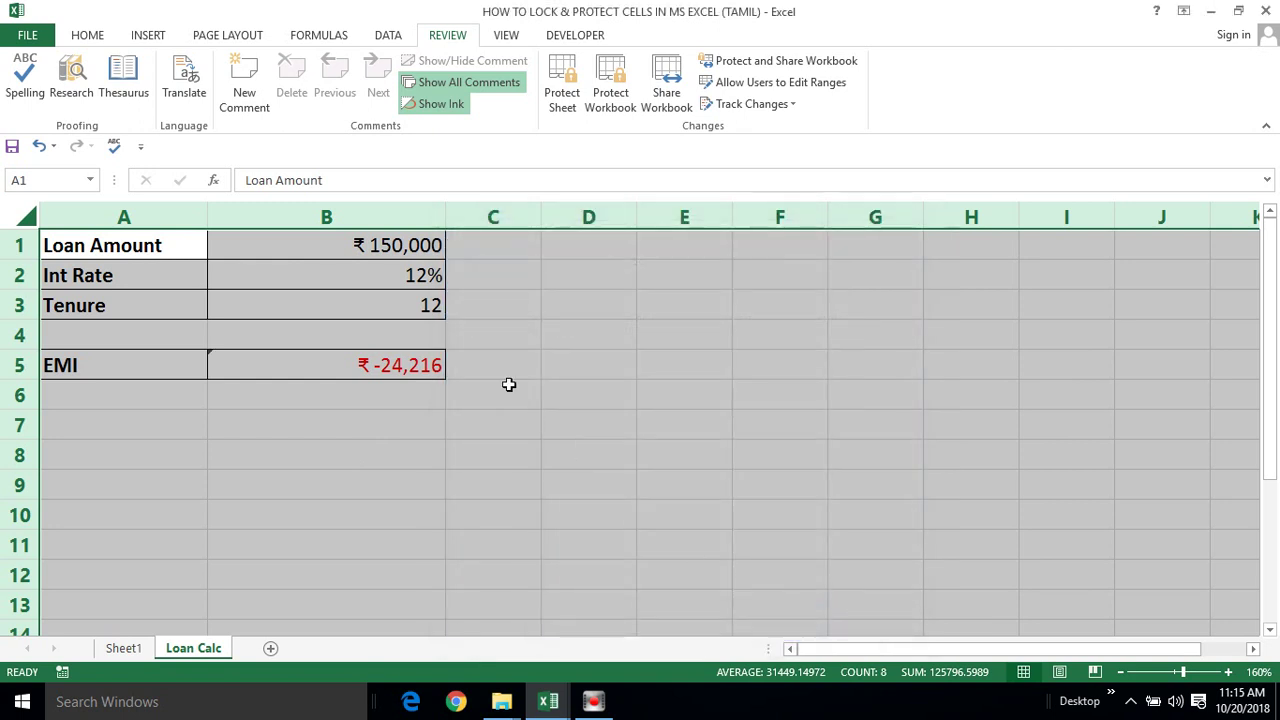
- Set the Int Rate and Tenure cells B2:B3 to Locked
left_click(508, 385)
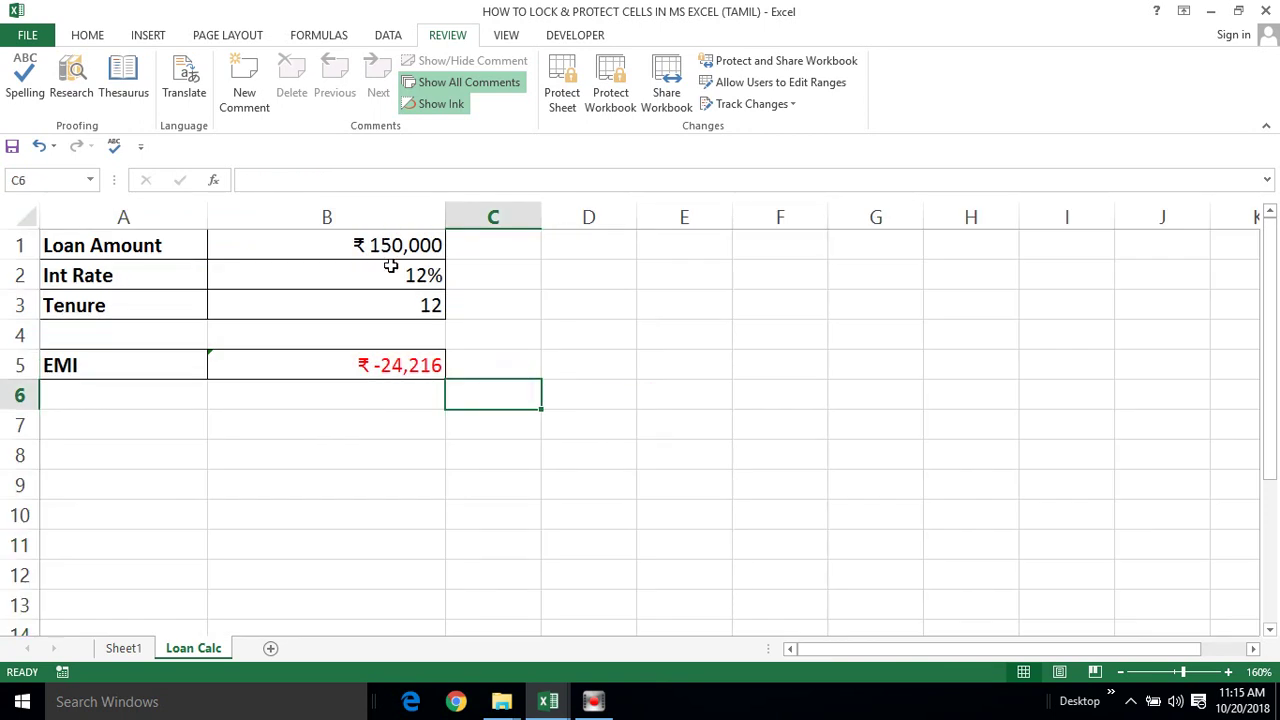
left_click(390, 267)
key("shift+Down")
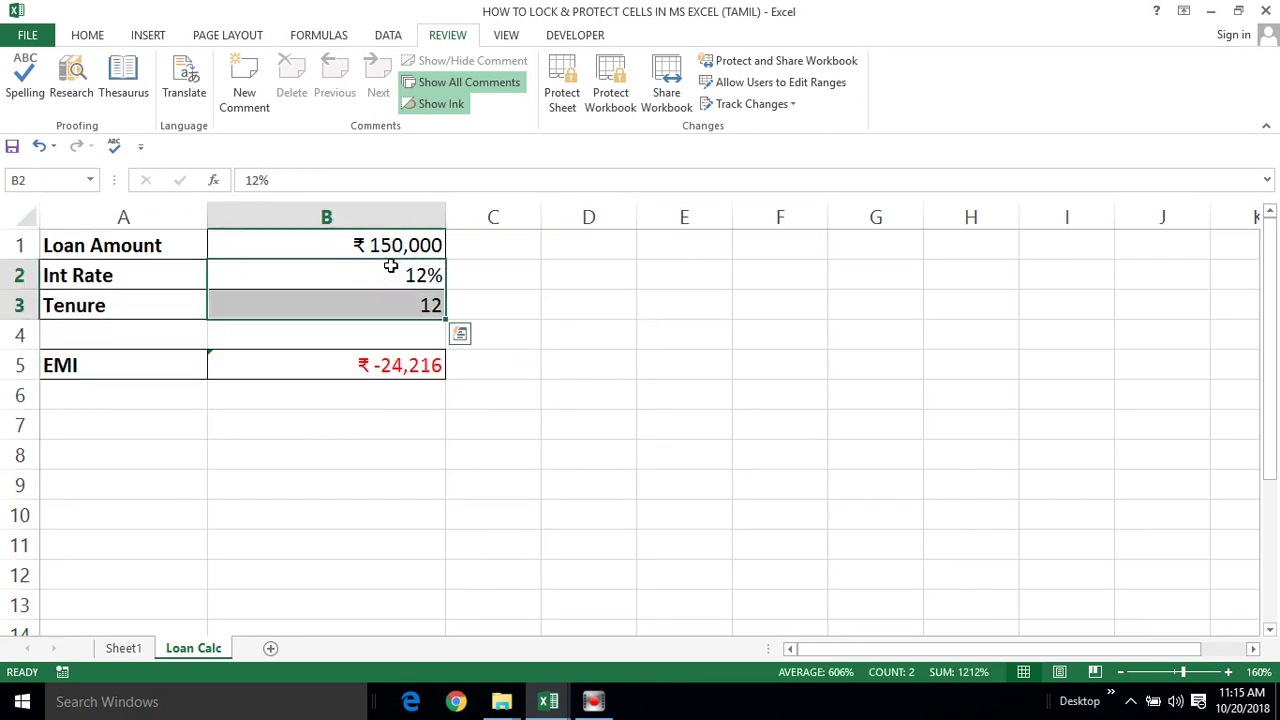
key("ctrl+1")
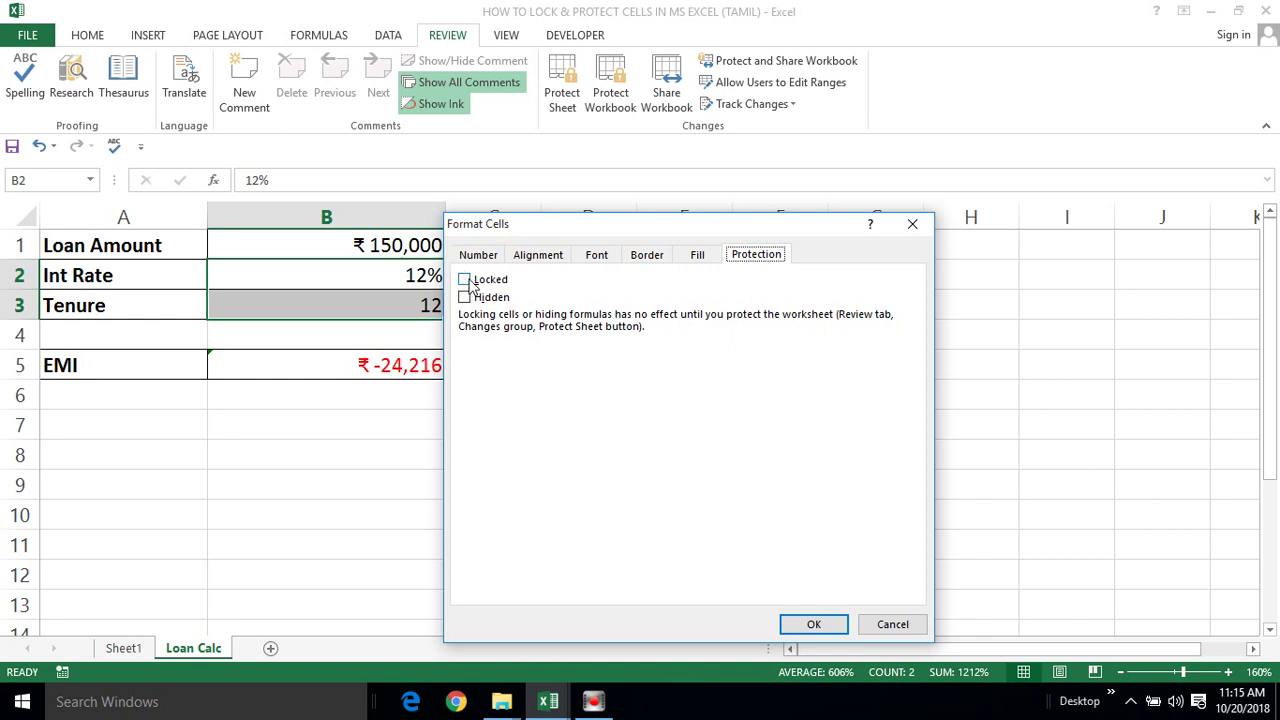
left_click(474, 284)
left_click(830, 626)
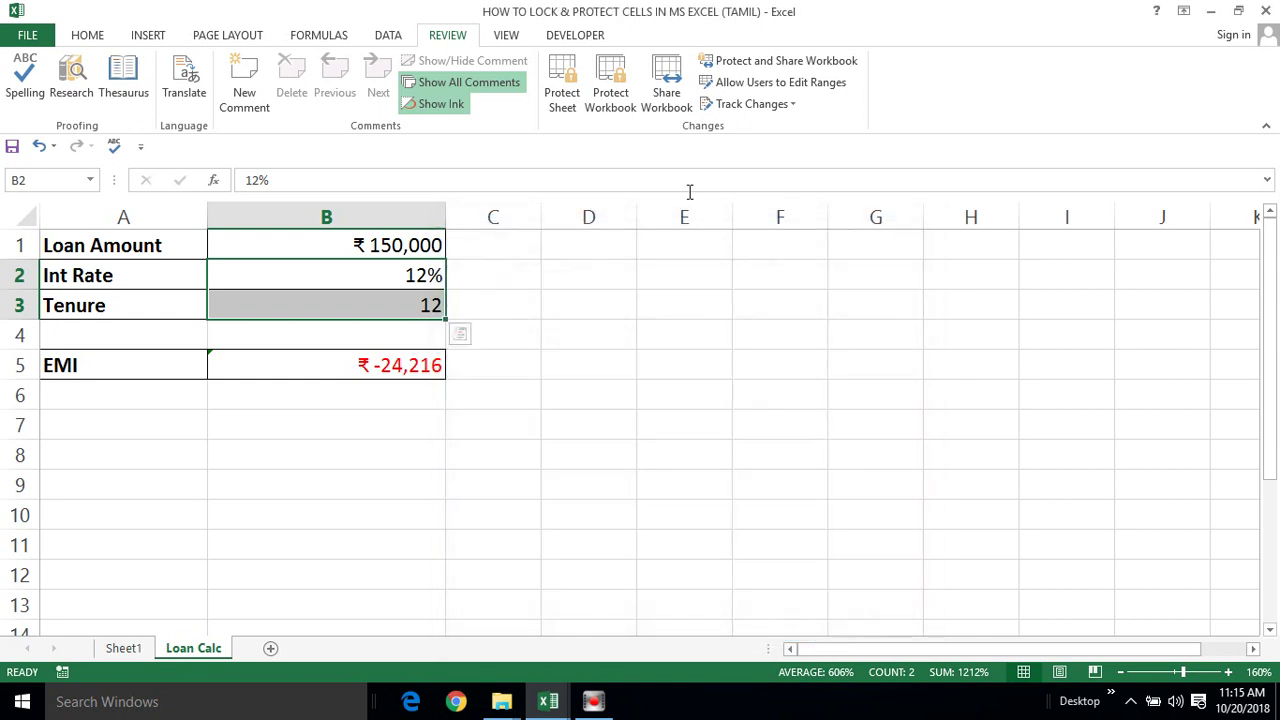
- Protect Loan Calc with the confirmed password and test editing the Int Rate in B2
left_click(561, 88)
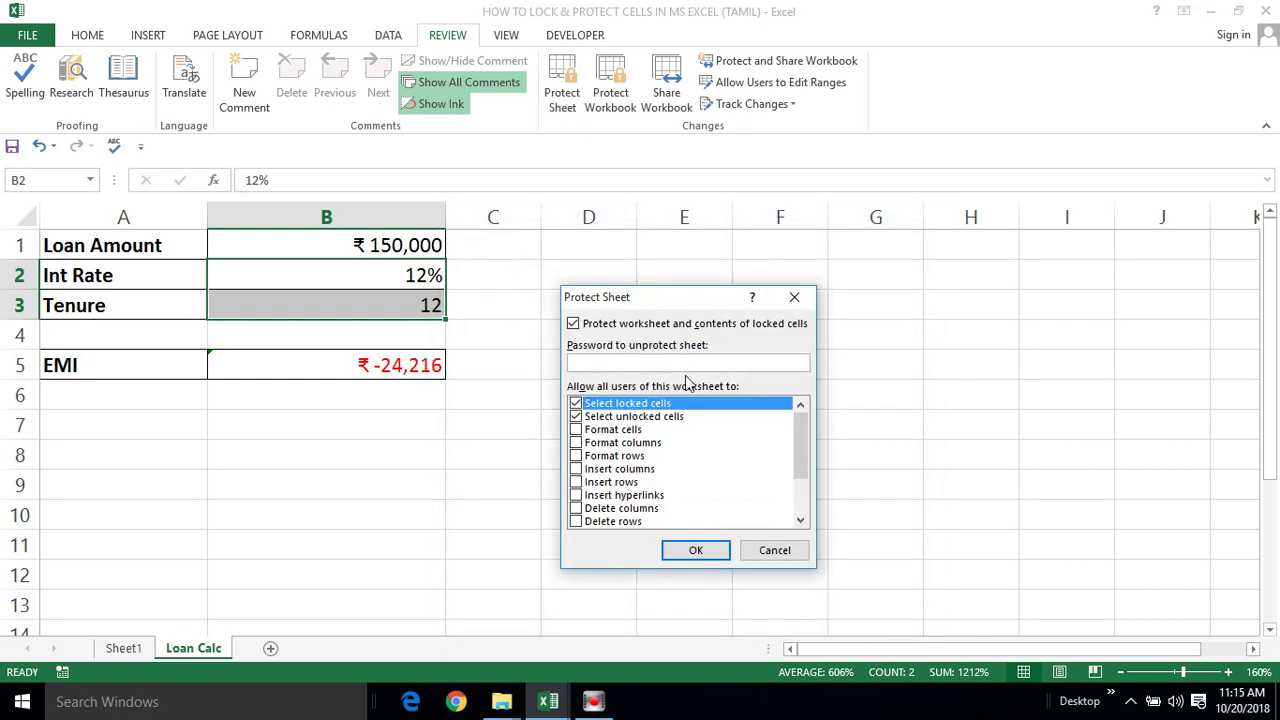
key("Return")
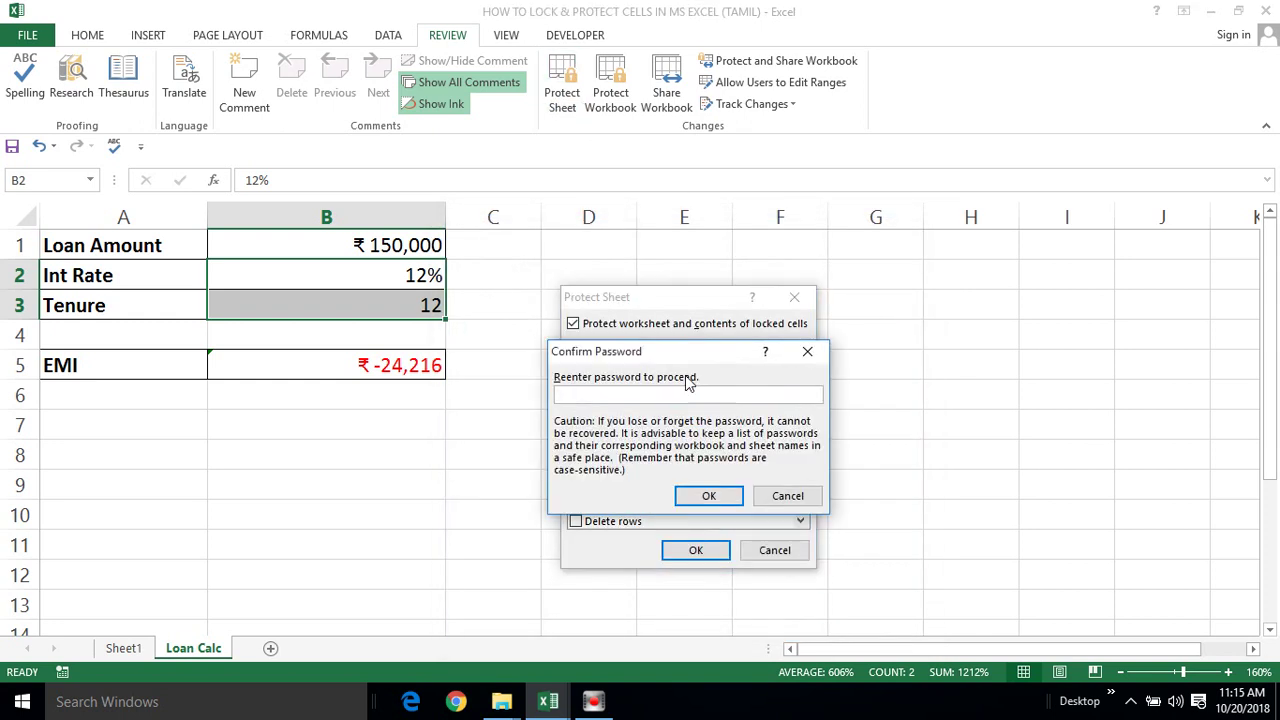
key("Return")
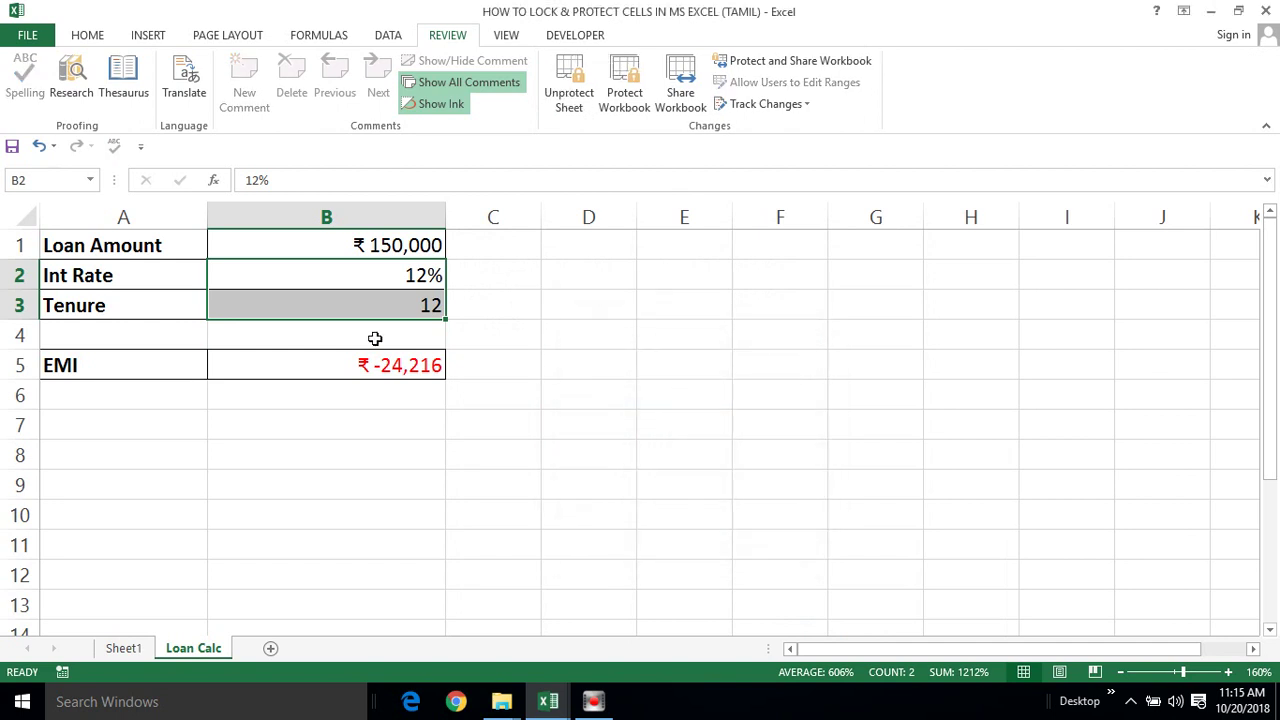
left_click(371, 337)
left_click(400, 285)
double_click(400, 285)
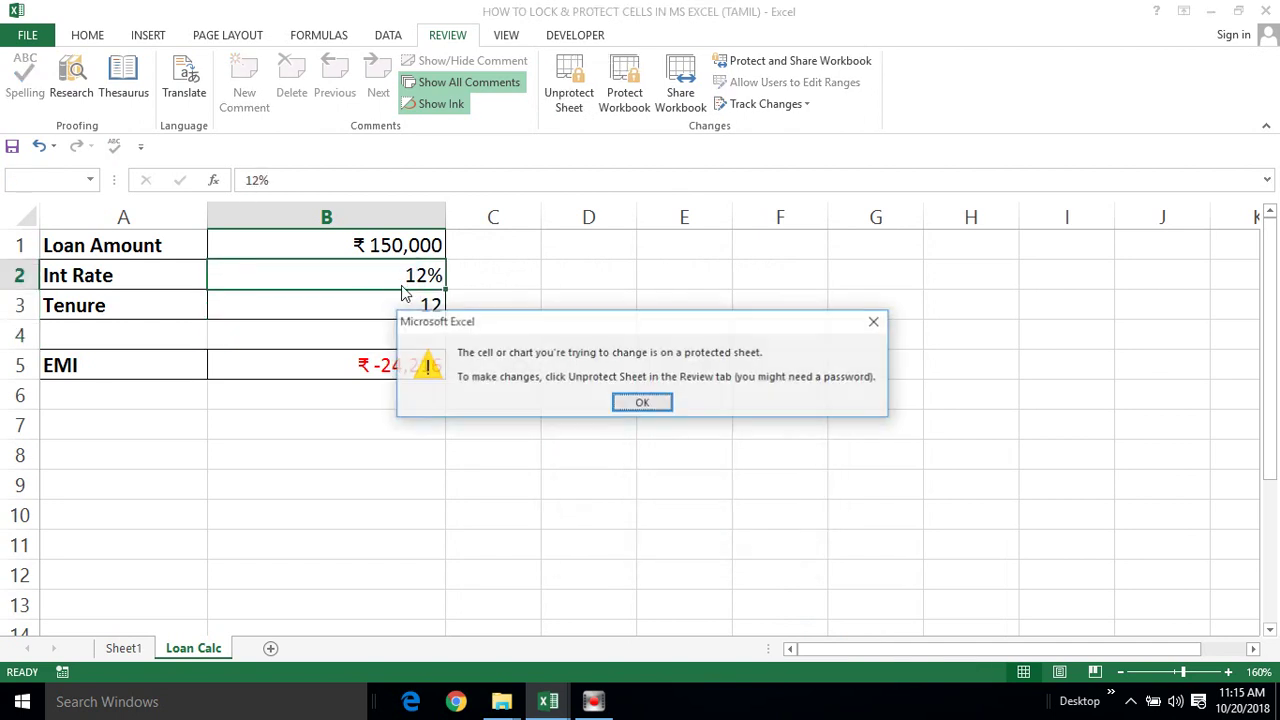
- Dismiss the warning and set Loan Amount in B1 to 100,000, recalculating EMI to ₹-16,144
key("Return")
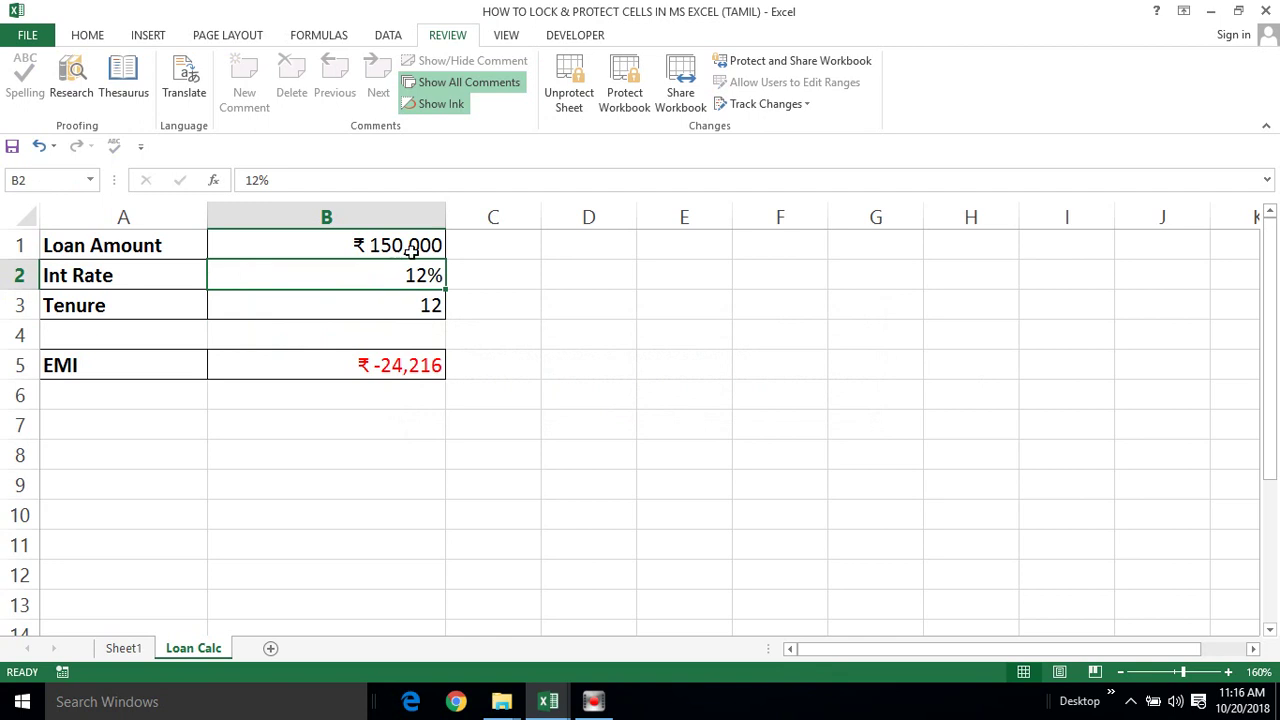
left_click(418, 246)
type("100,000")
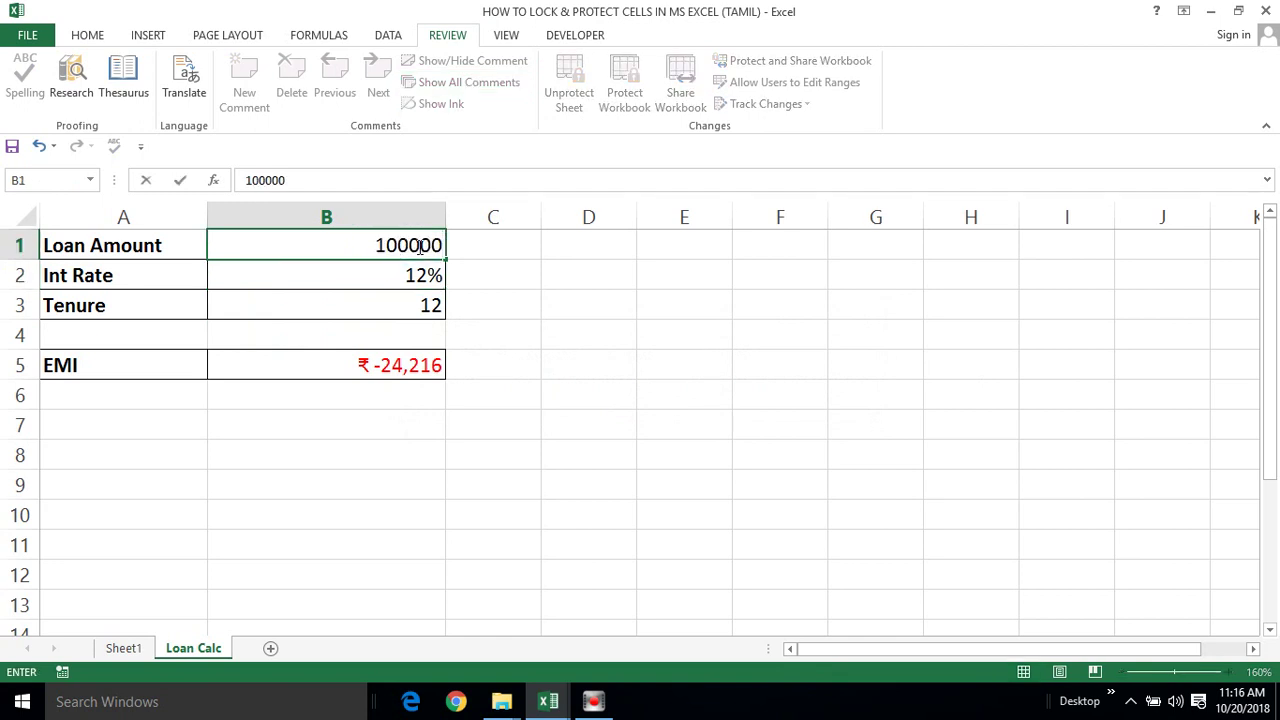
key("Return")
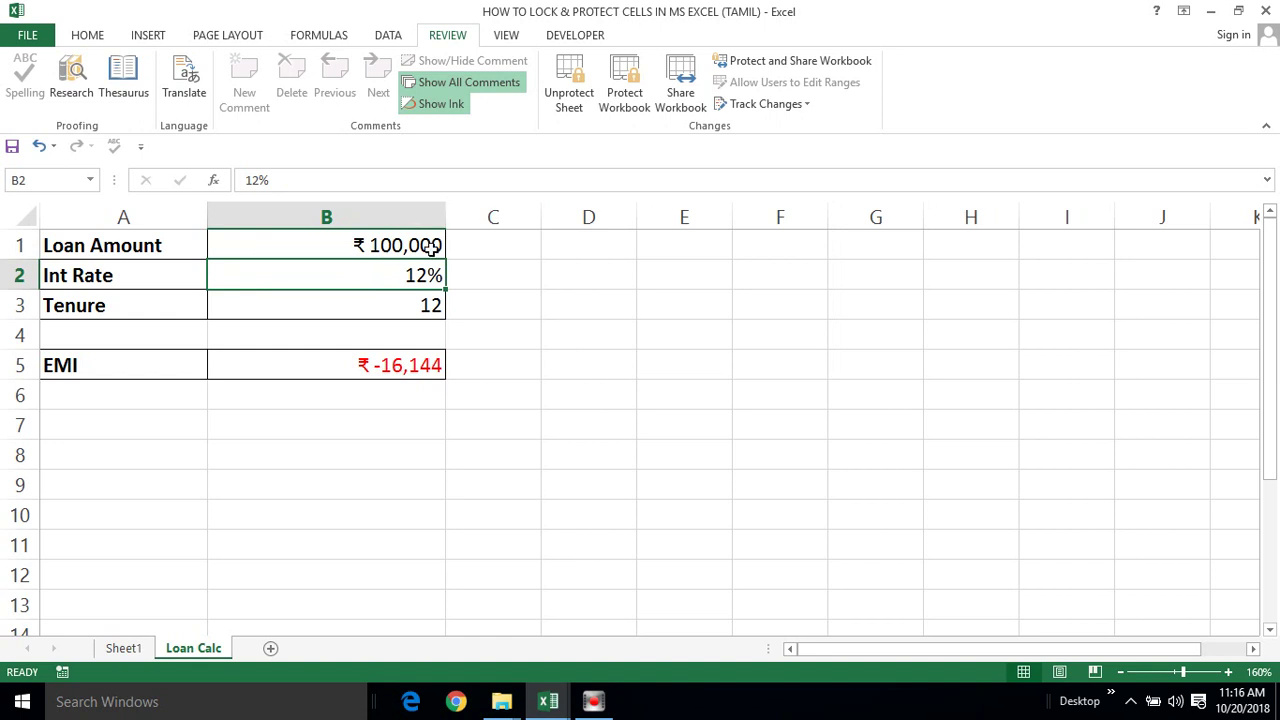
- Confirm Tenure in B3 is uneditable, then cancel out of Unprotect Sheet
left_click(426, 307)
double_click(426, 307)
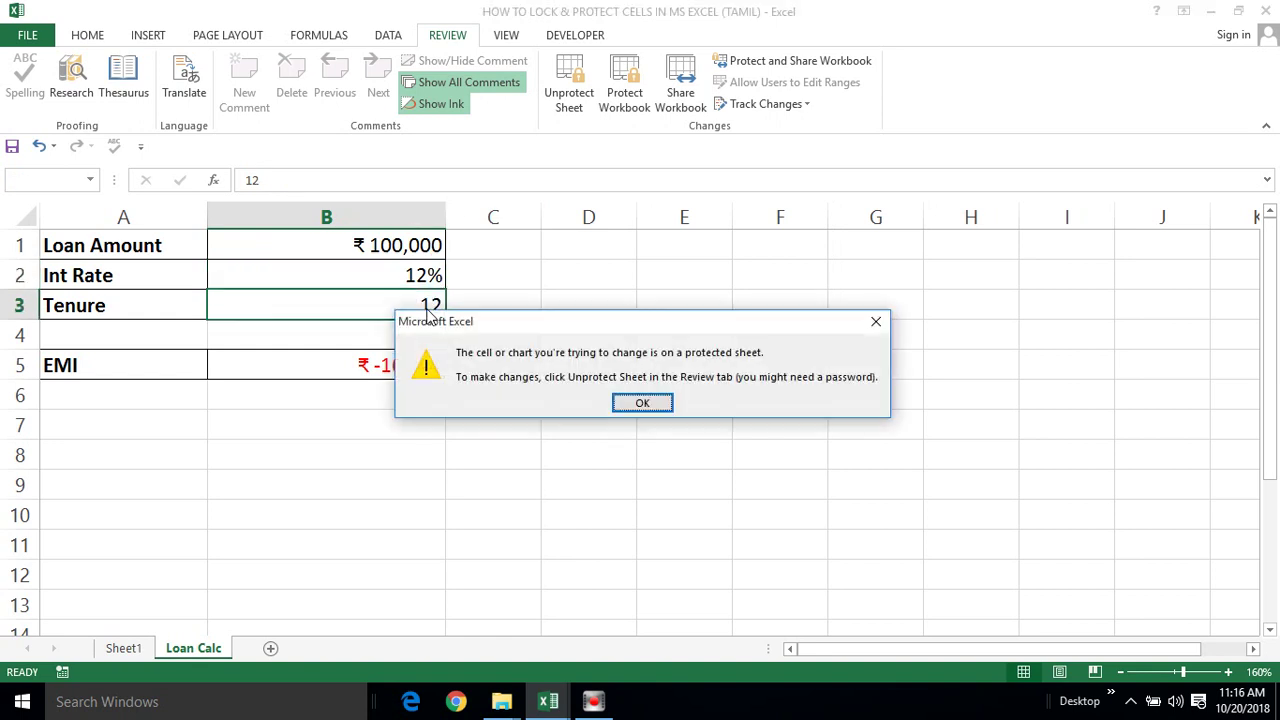
left_click(623, 396)
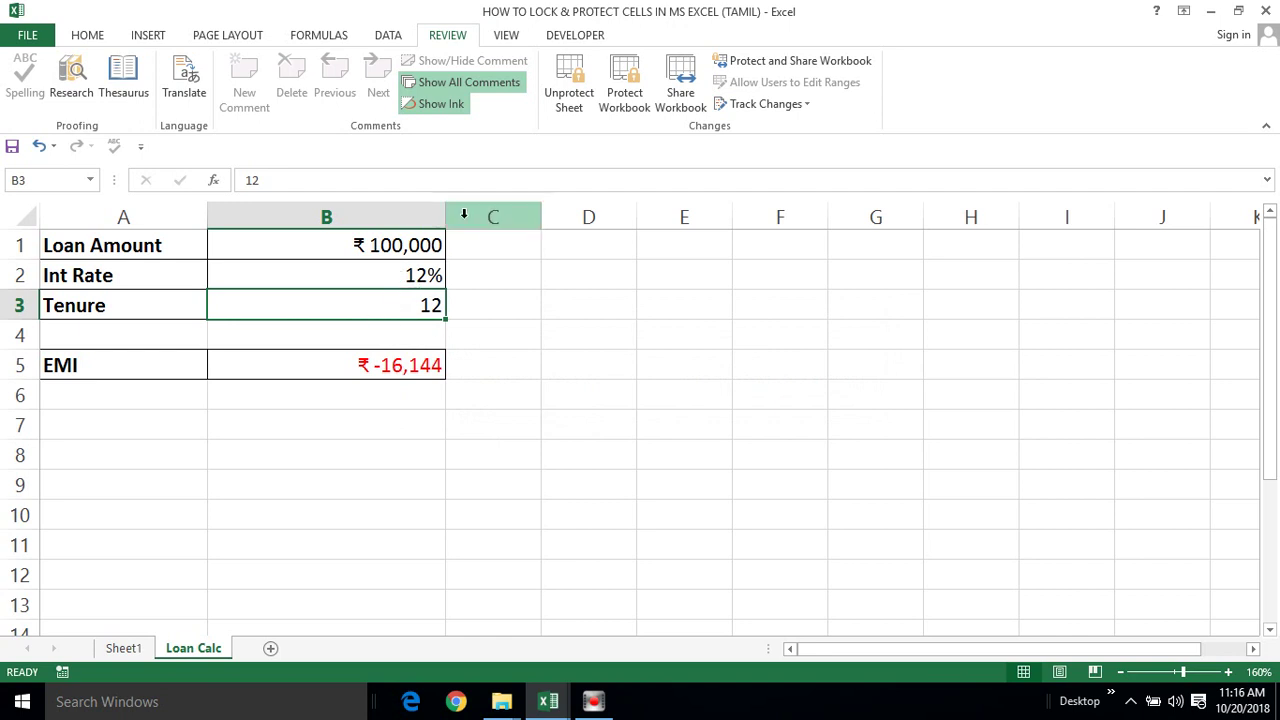
left_click(553, 88)
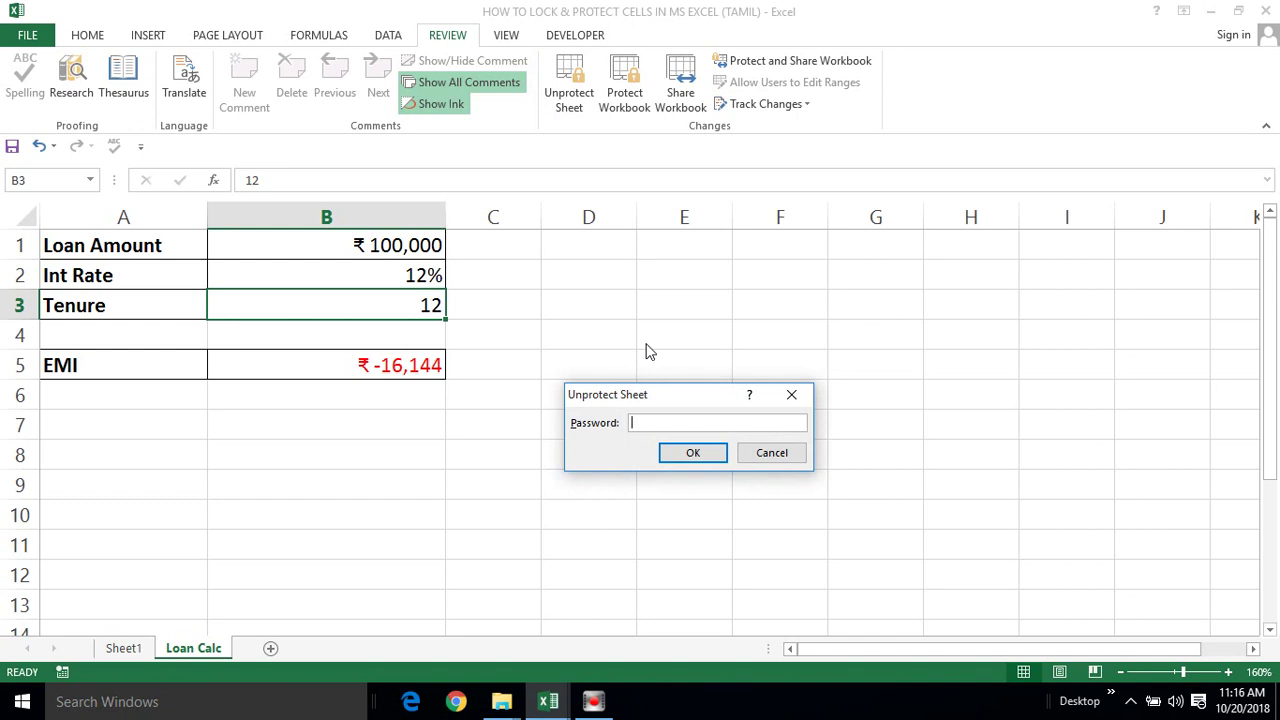
left_click(759, 454)
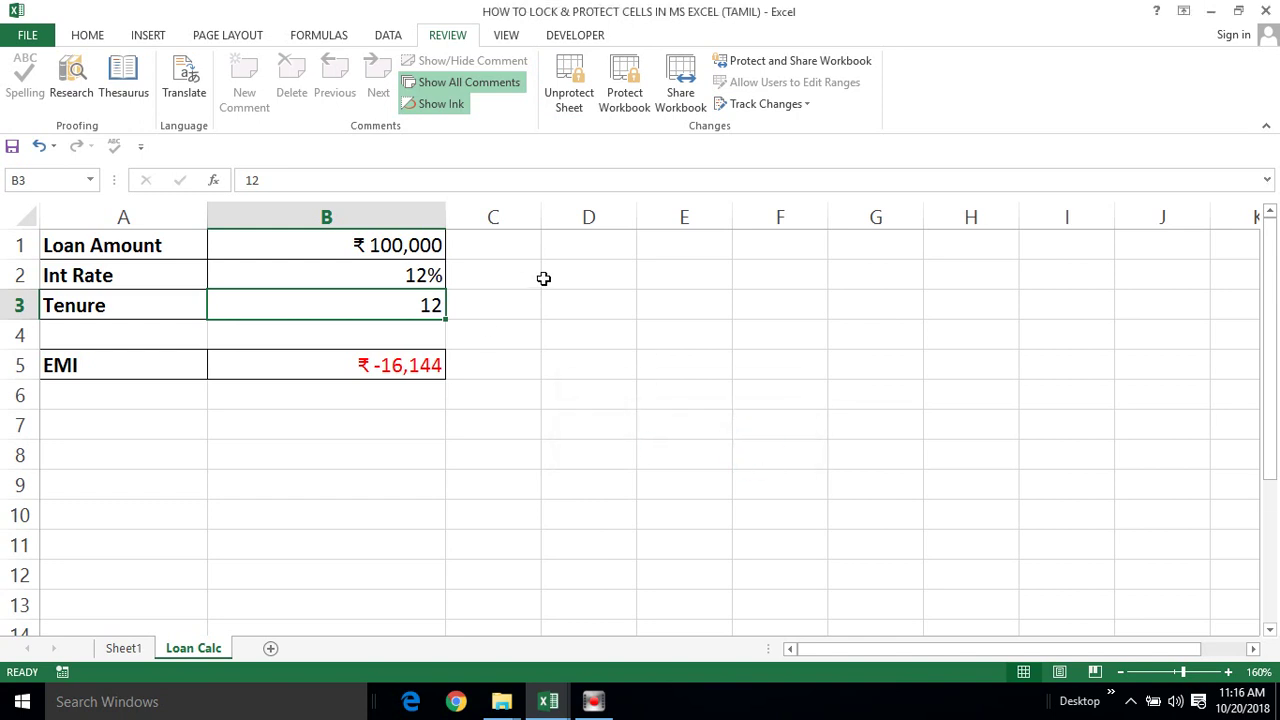
- Inspect the Int Rate, Tenure and EMI formula cells on the protected sheet
left_click(468, 338)
left_click(403, 276)
left_click_drag(403, 276, 405, 305)
left_click(378, 369)
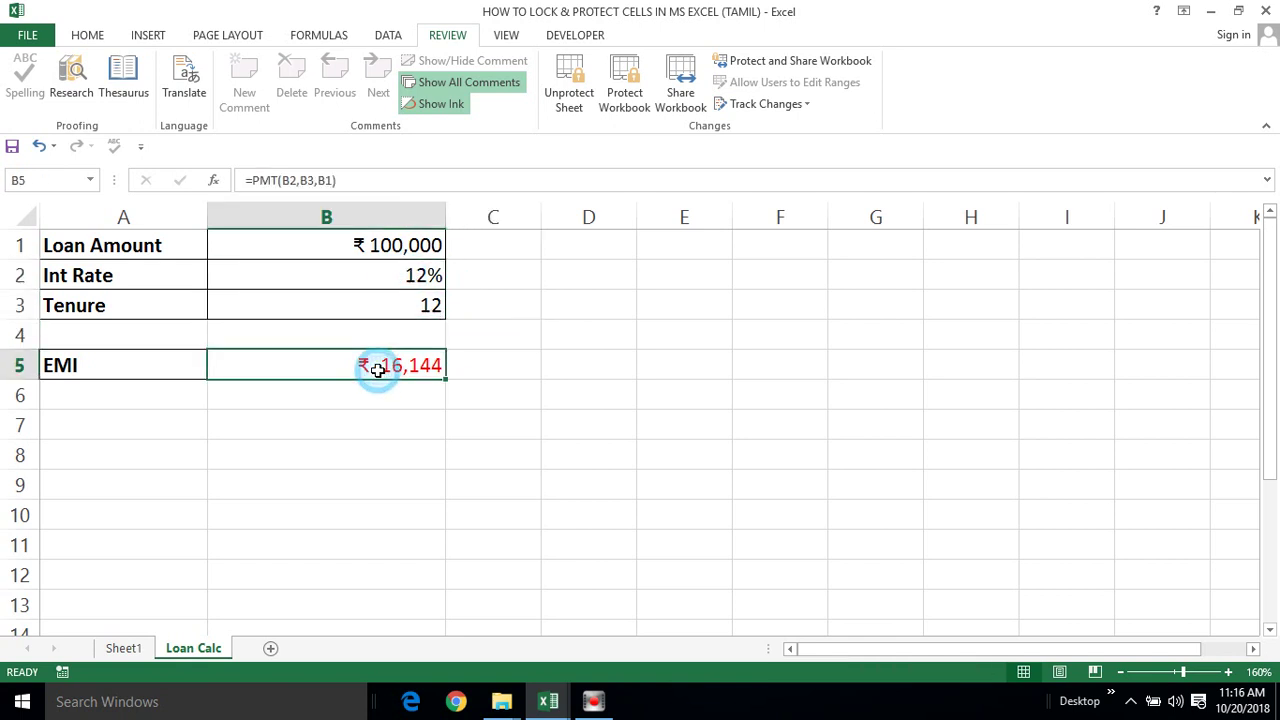
left_click(361, 397)
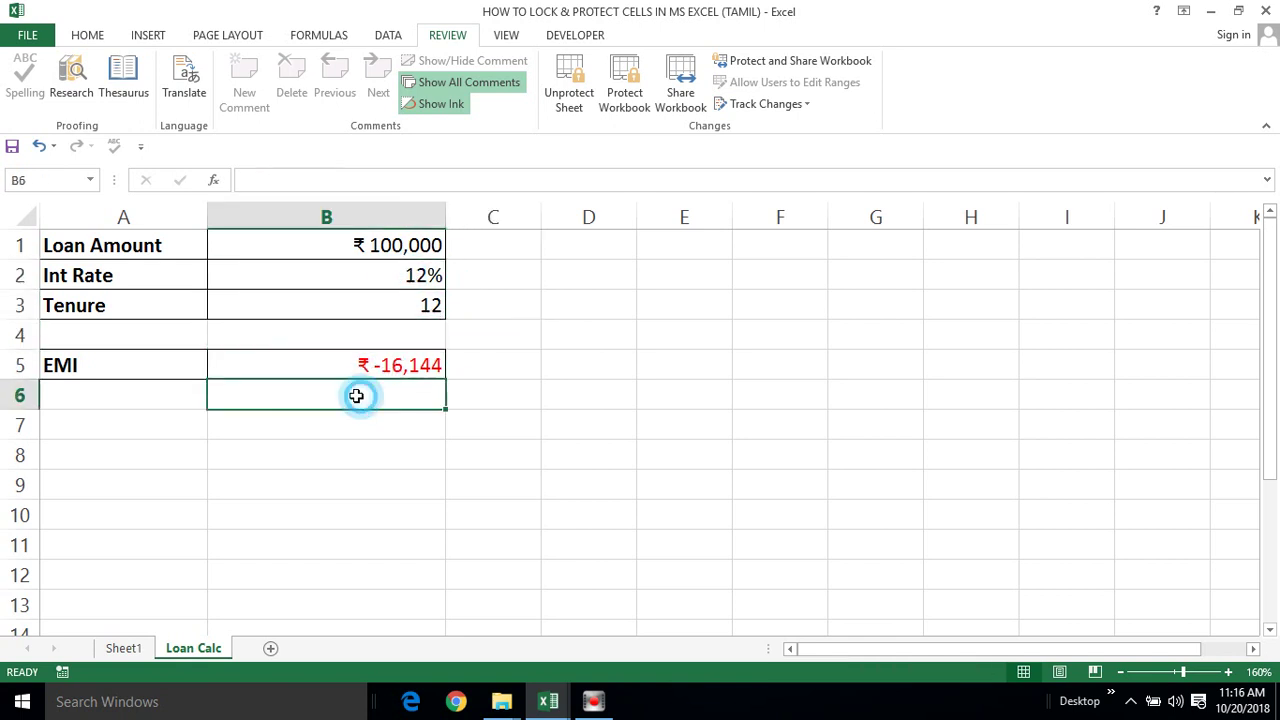
left_click(358, 366)
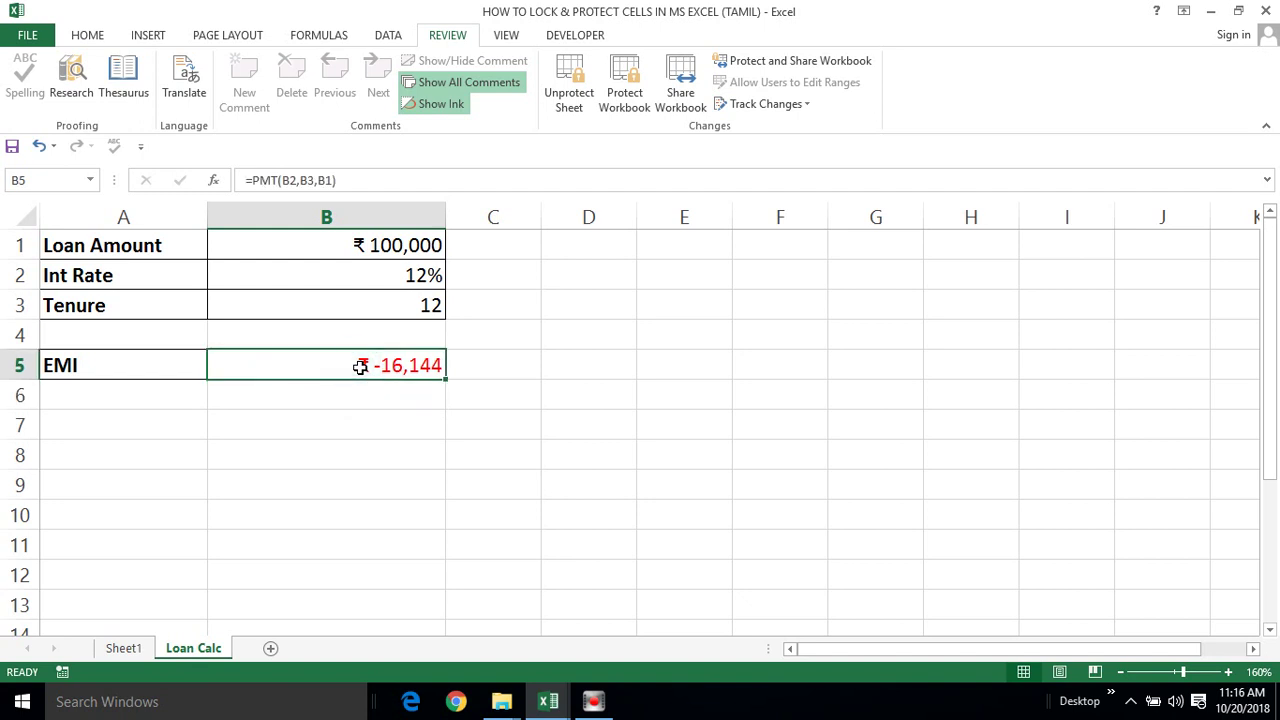
- Unprotect Loan Calc with the password, then enter 1 in B5 and undo it
left_click(569, 80)
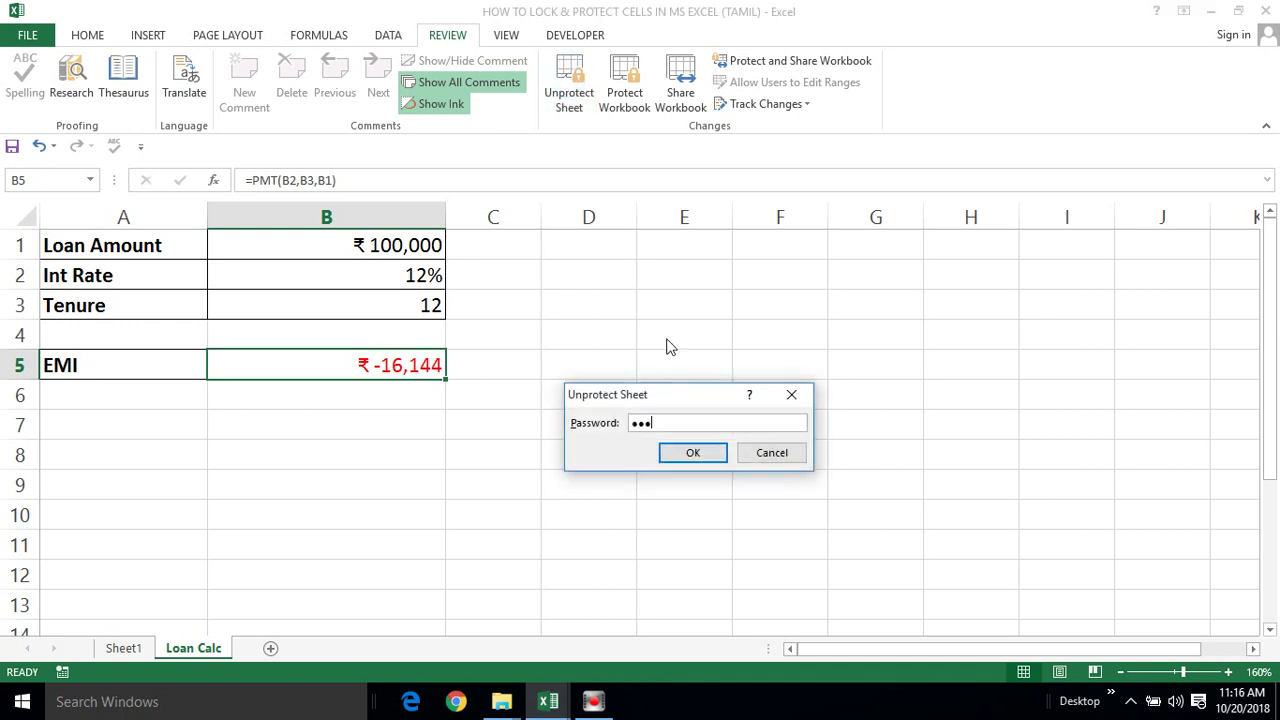
key("Return")
type("1")
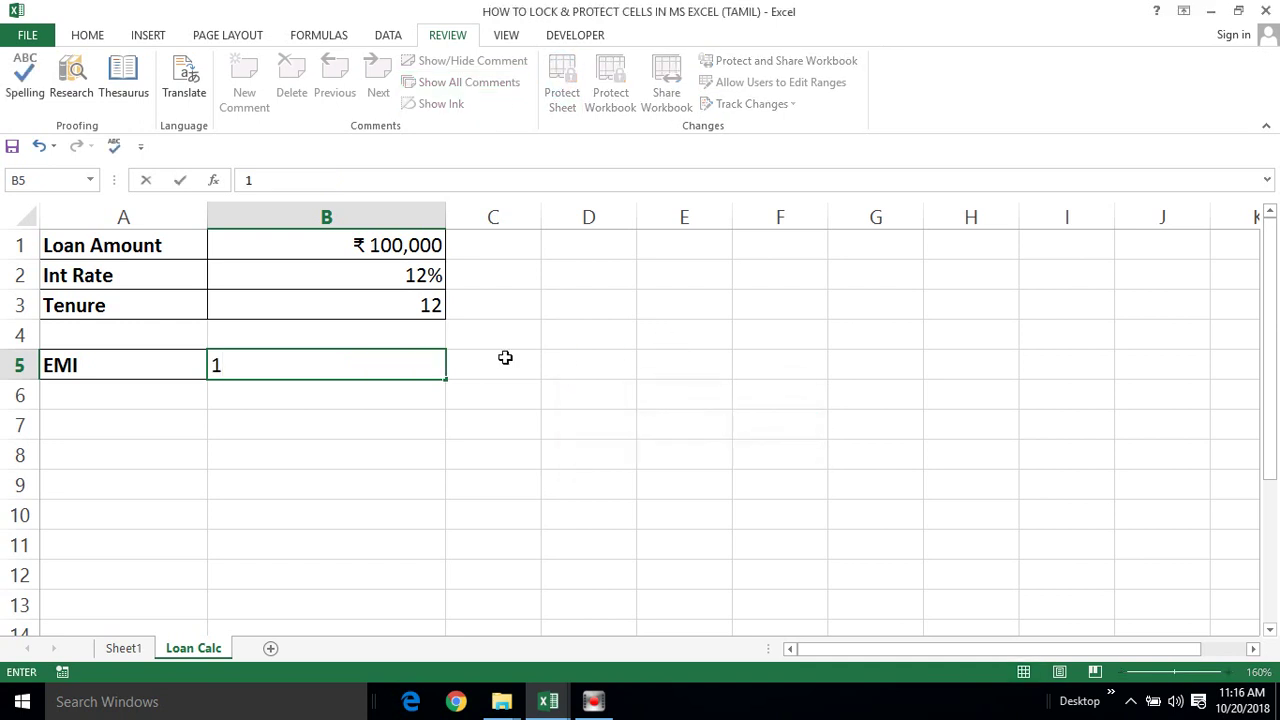
left_click(505, 358)
key("ctrl+z")
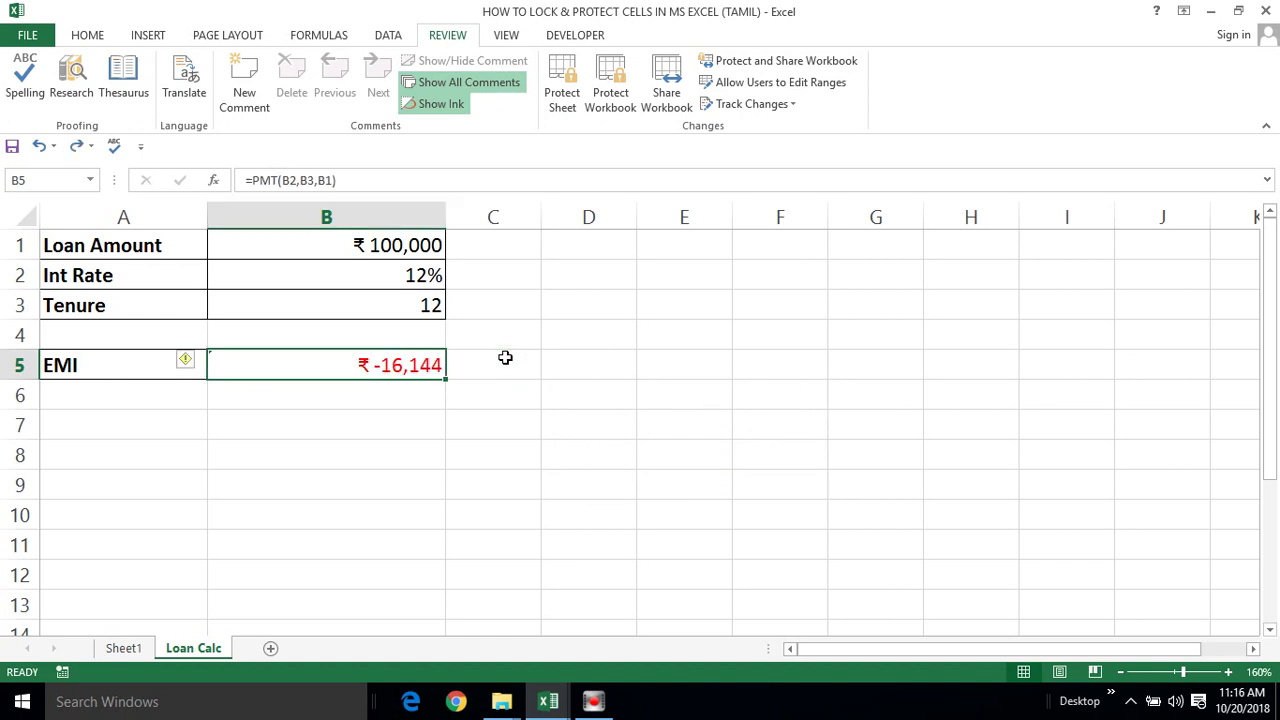
- Clear the Tenure value in B3 and undo it to restore 12
left_click(415, 300)
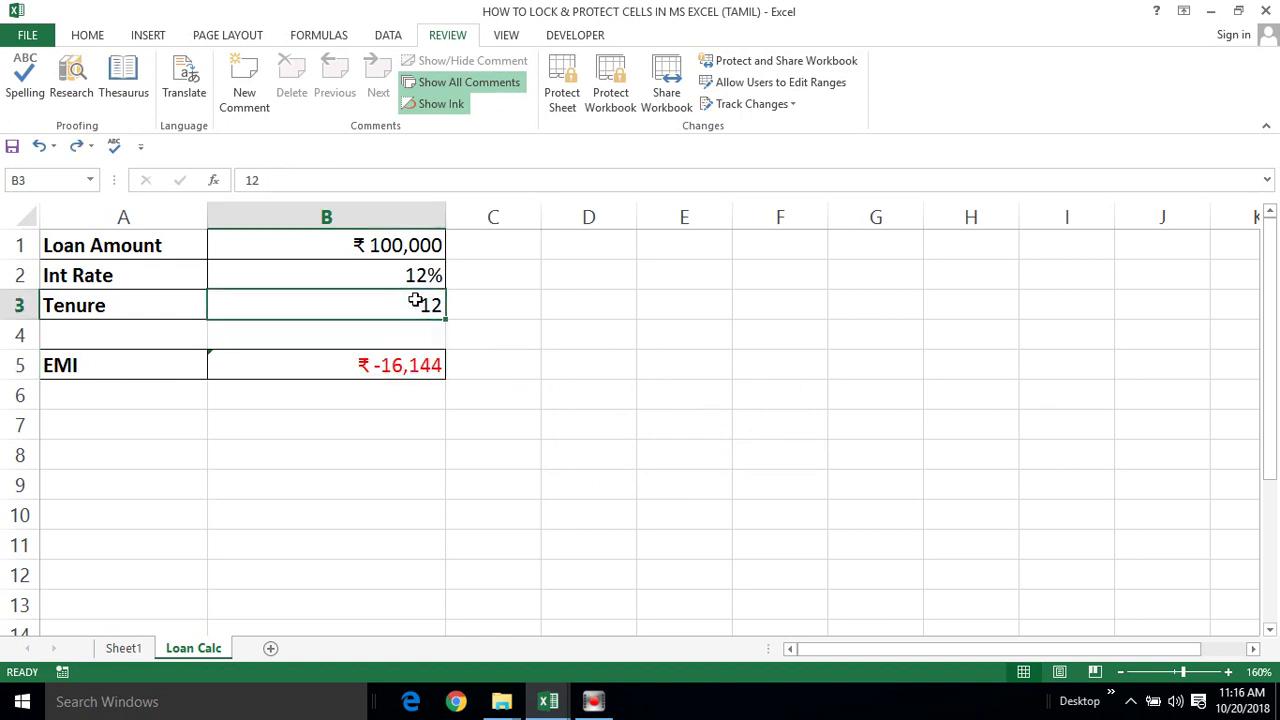
key("Delete")
key("ctrl+z")
- Select B2, B3 and B5 together and set them Locked on the Protection tab
left_click(392, 365)
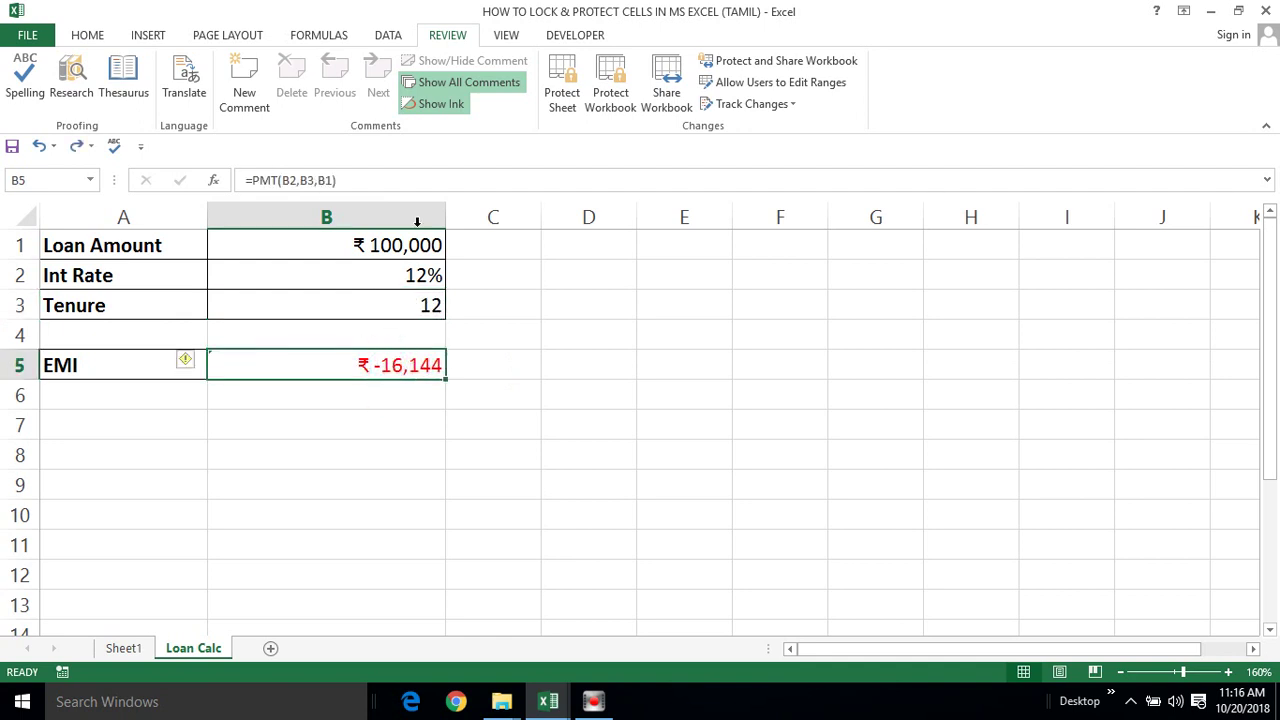
left_click(399, 268)
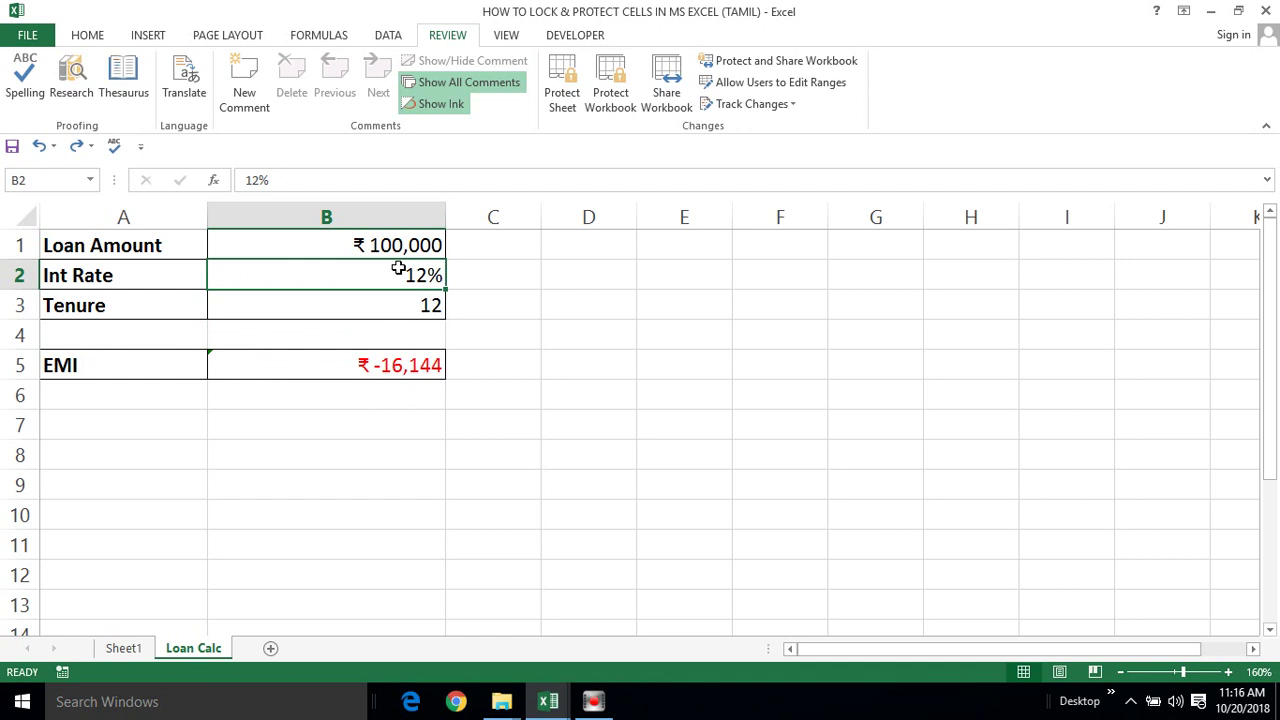
key("shift+Down")
key("shift+Down")
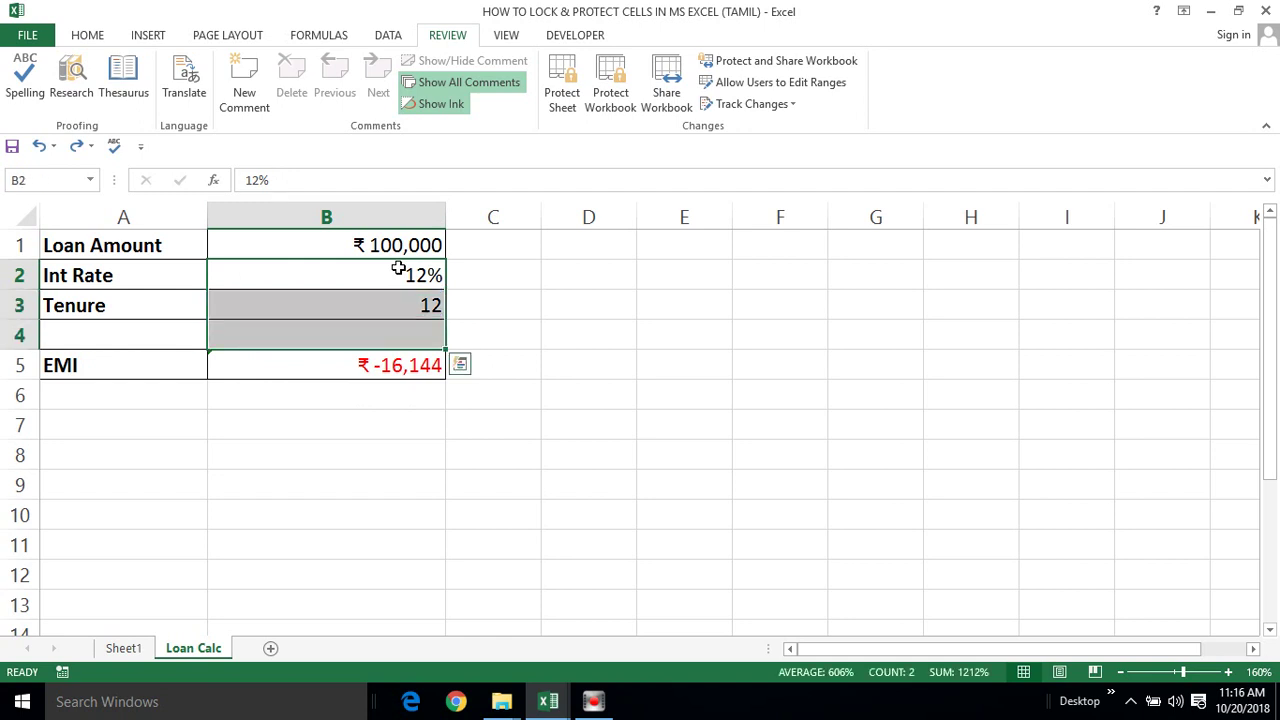
key("Up")
key("Down")
key("shift+Down")
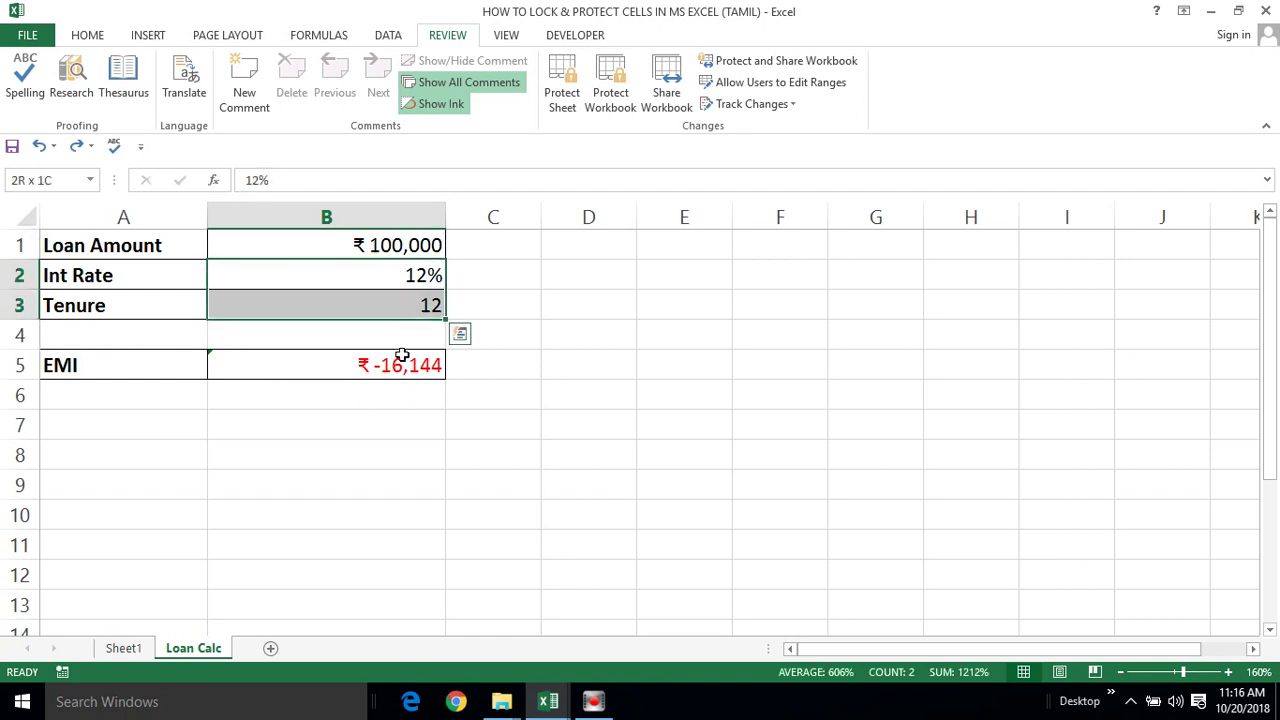
left_click(390, 366, "shift")
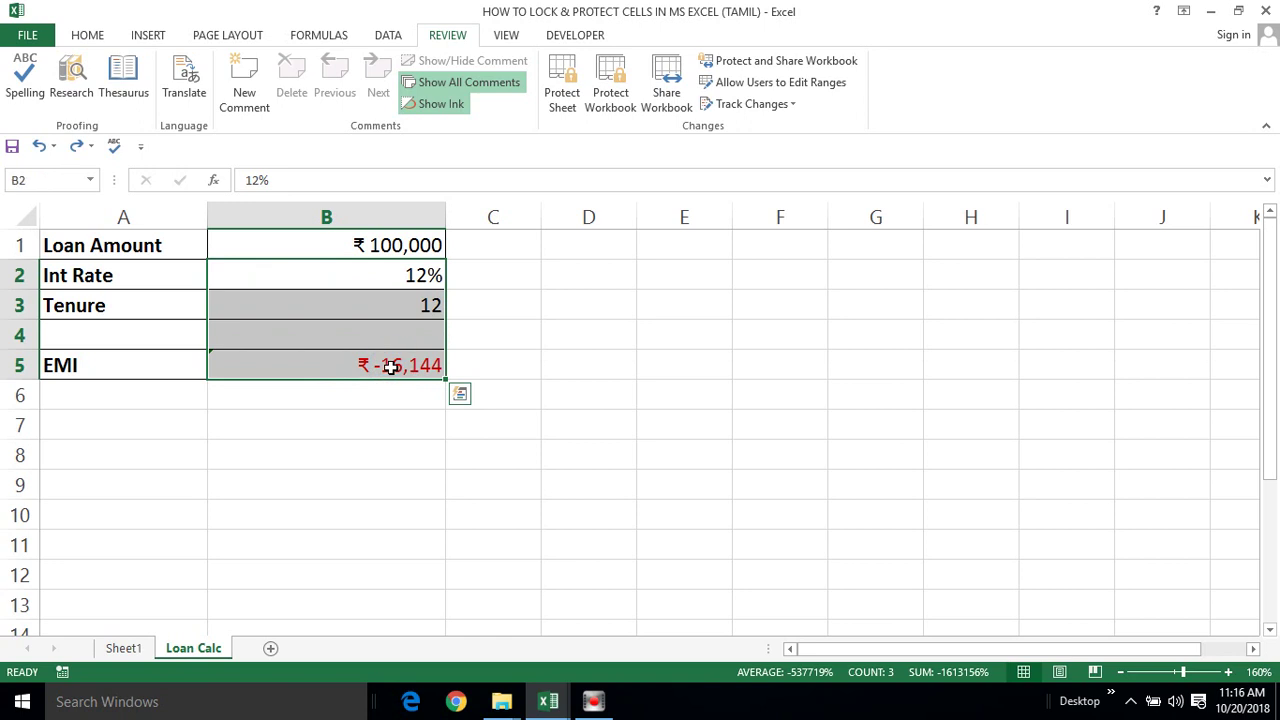
left_click(396, 366)
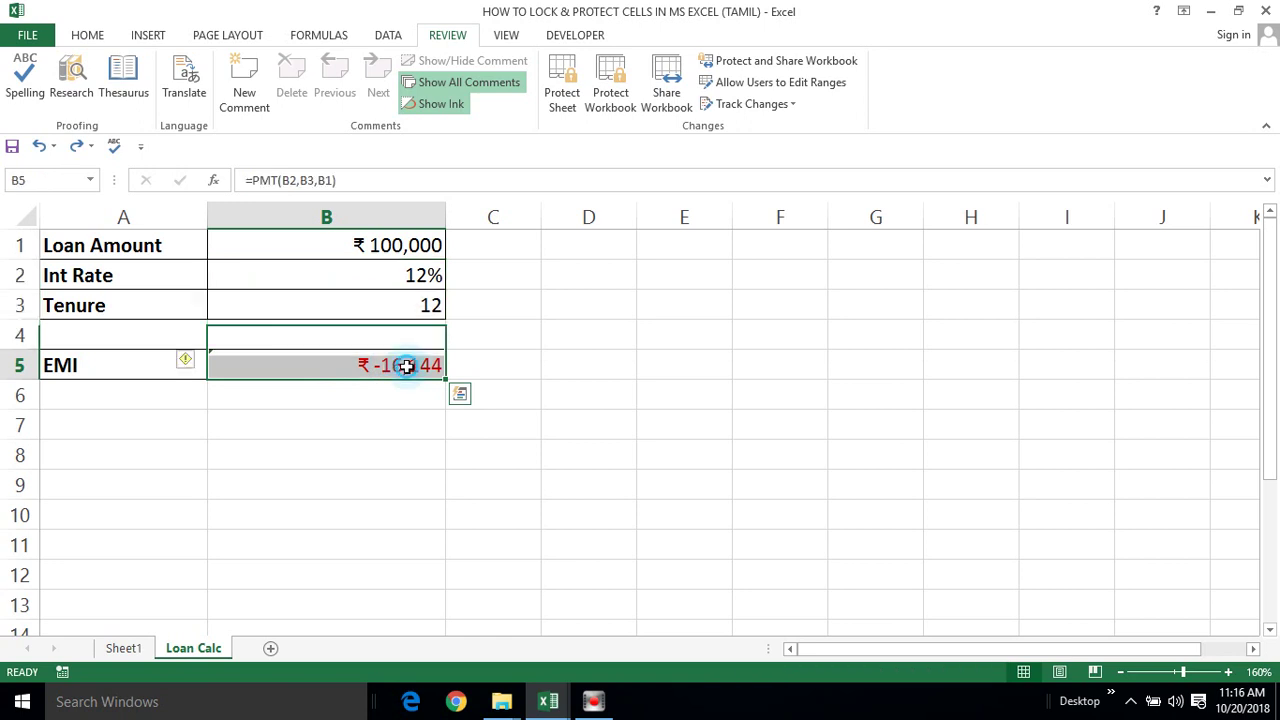
left_click(408, 276, "ctrl")
left_click(400, 296, "ctrl")
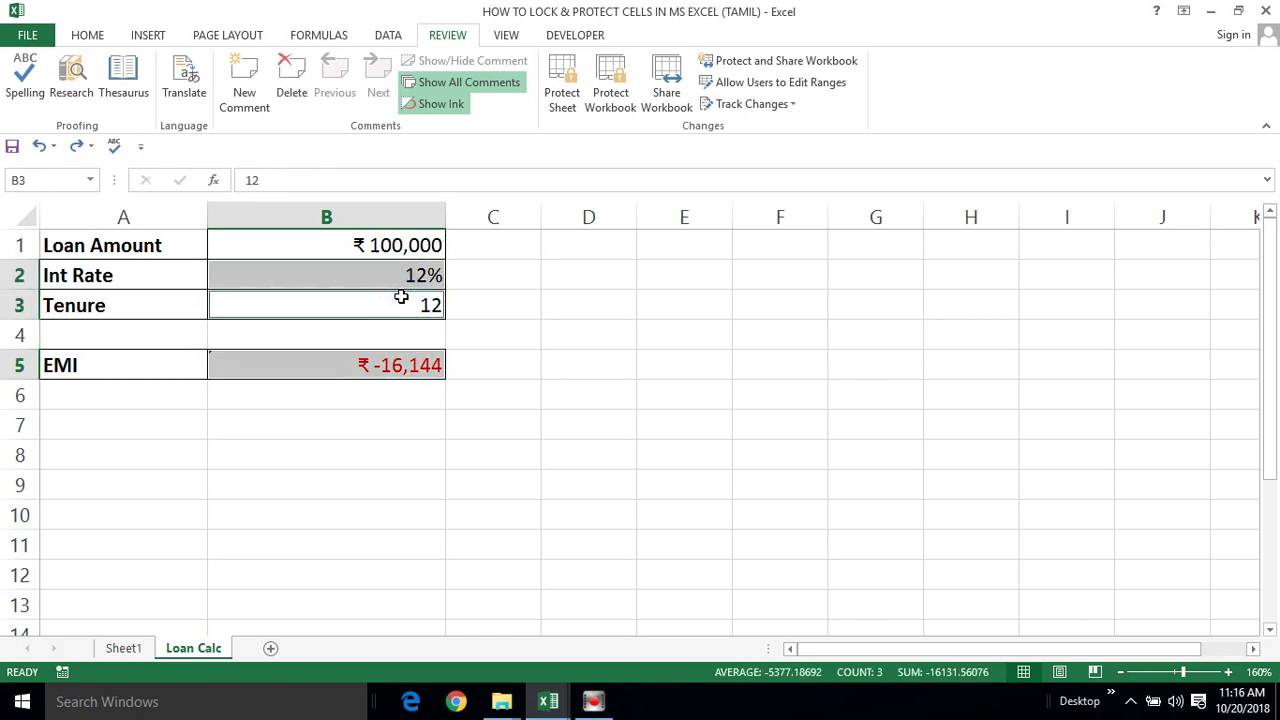
key("ctrl+1")
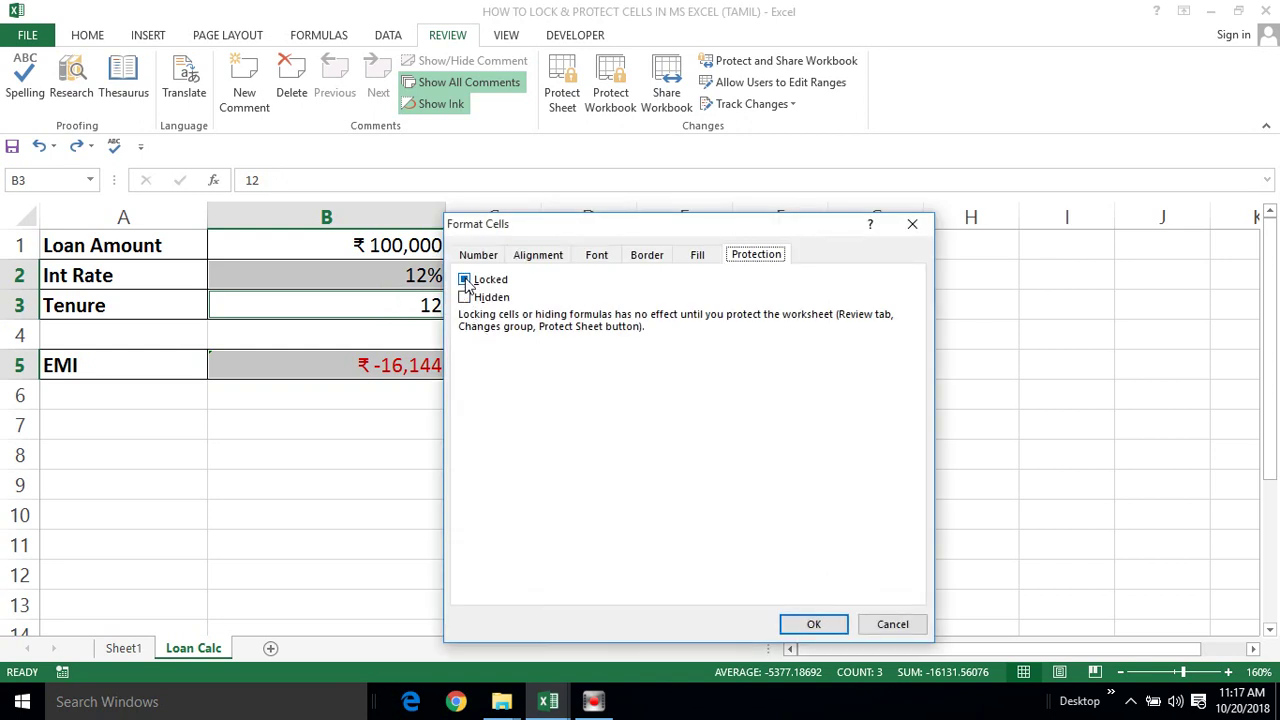
left_click(465, 280)
left_click(808, 626)
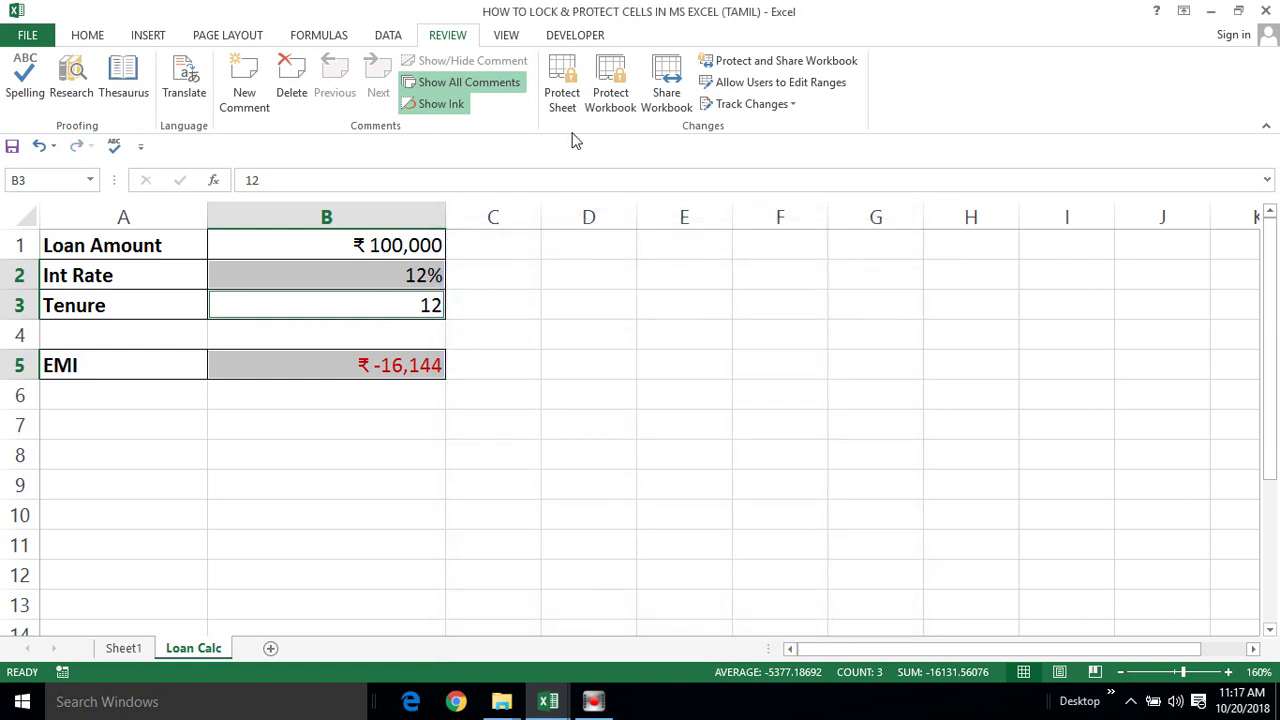
left_click(553, 84)
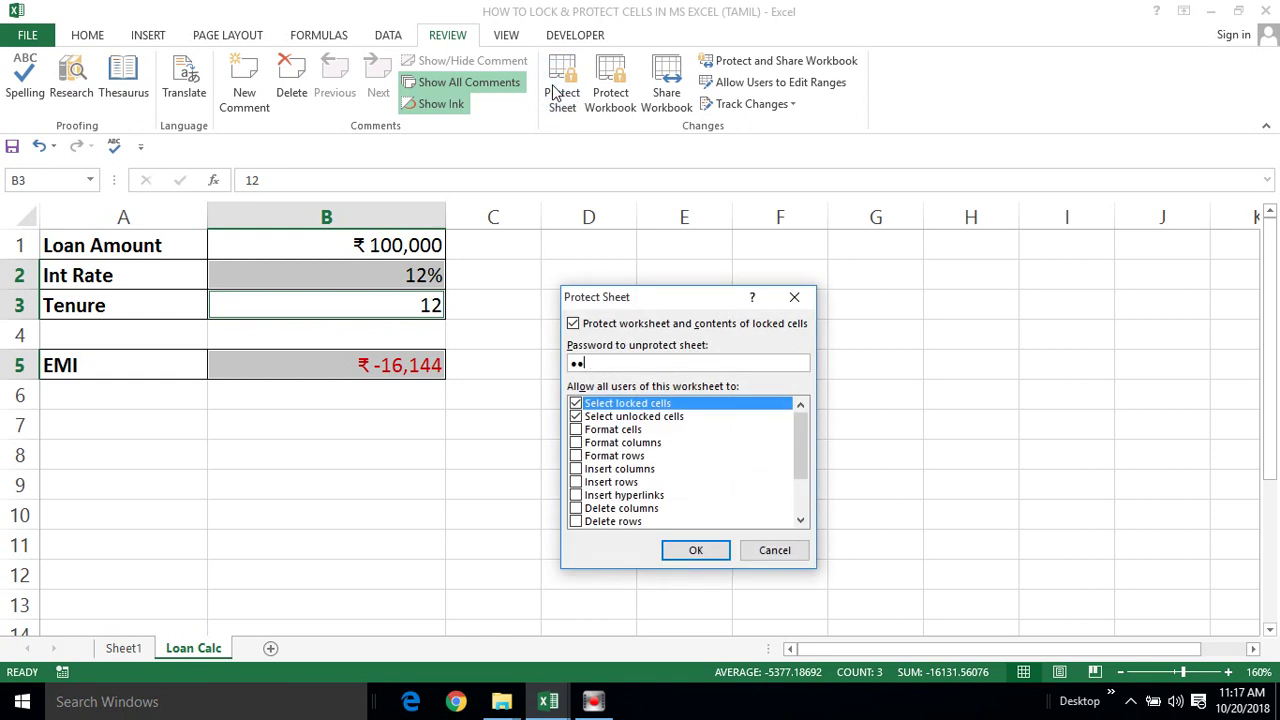
type("3")
key("Return")
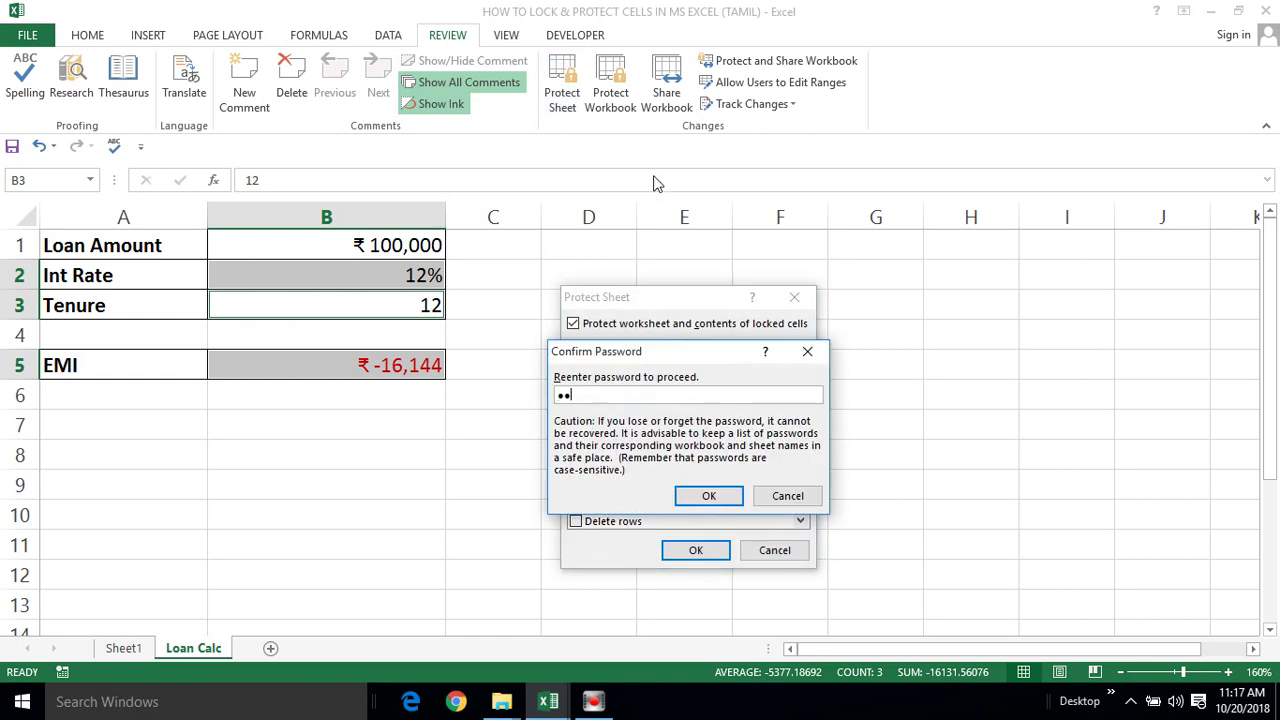
type("3")
key("Return")
left_click(402, 338)
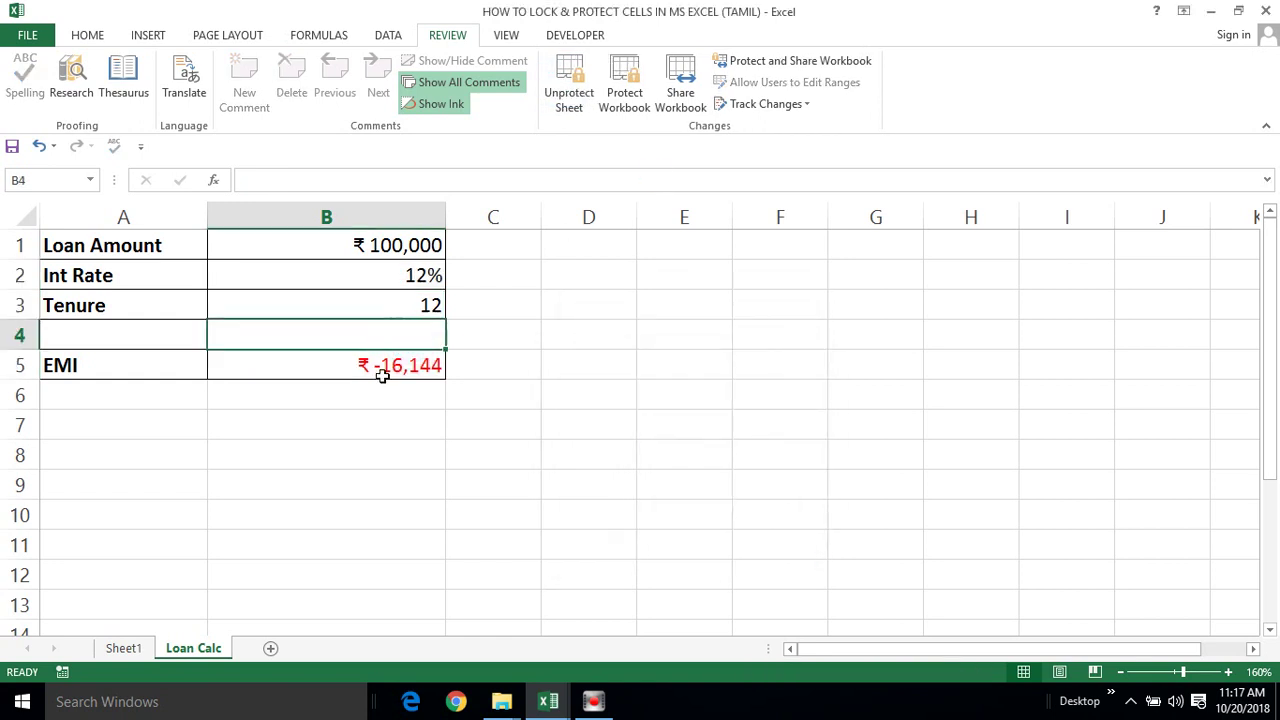
left_click(382, 374)
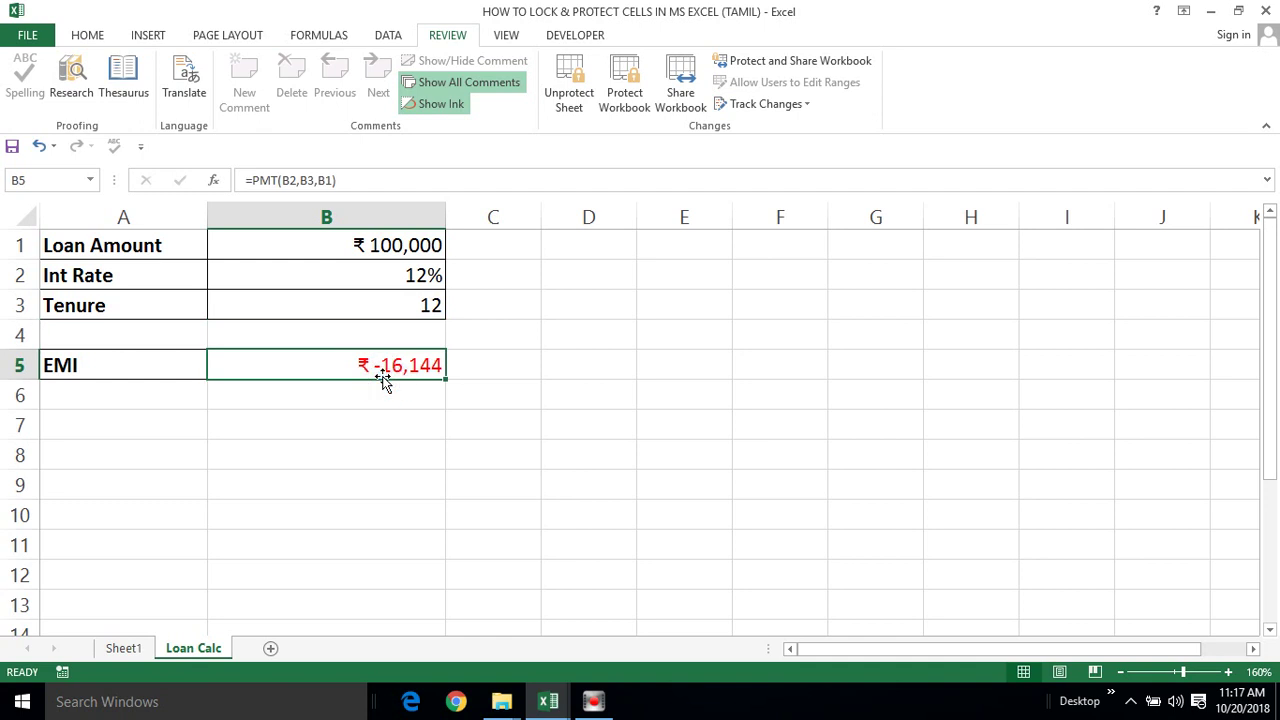
double_click(384, 381)
key("Return")
left_click(418, 297)
double_click(418, 295)
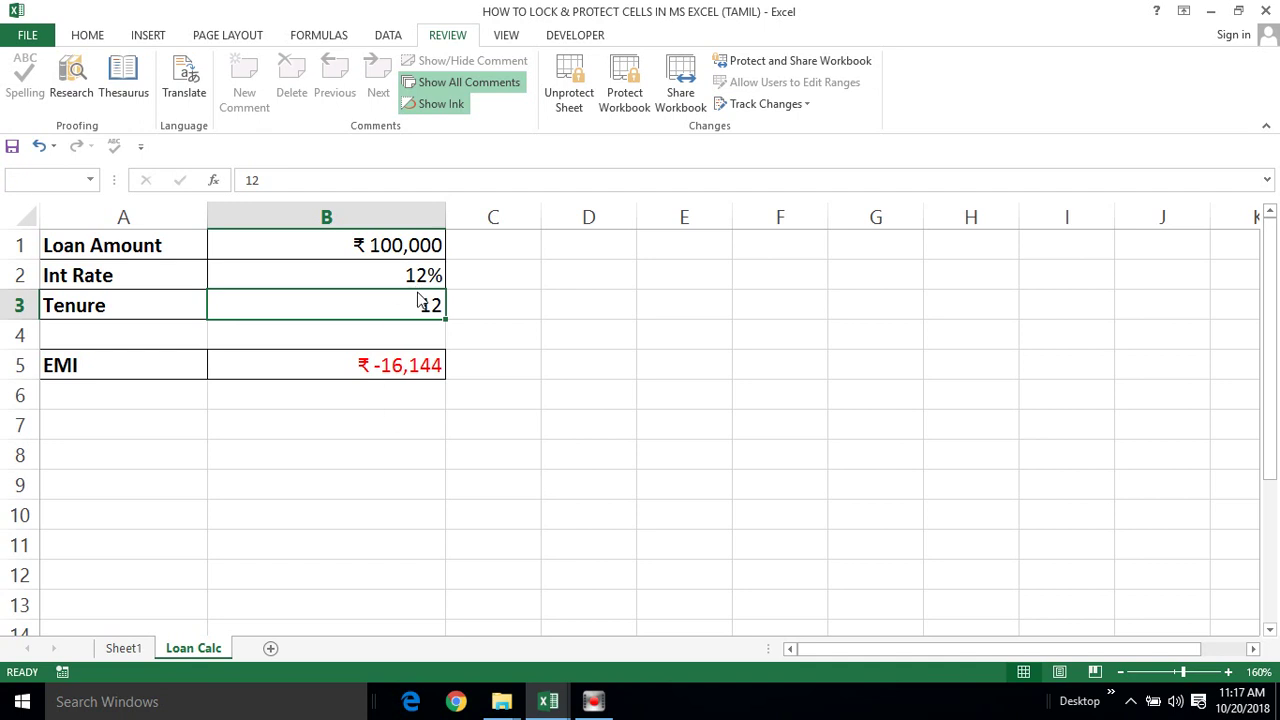
left_click(652, 403)
left_click(489, 400)
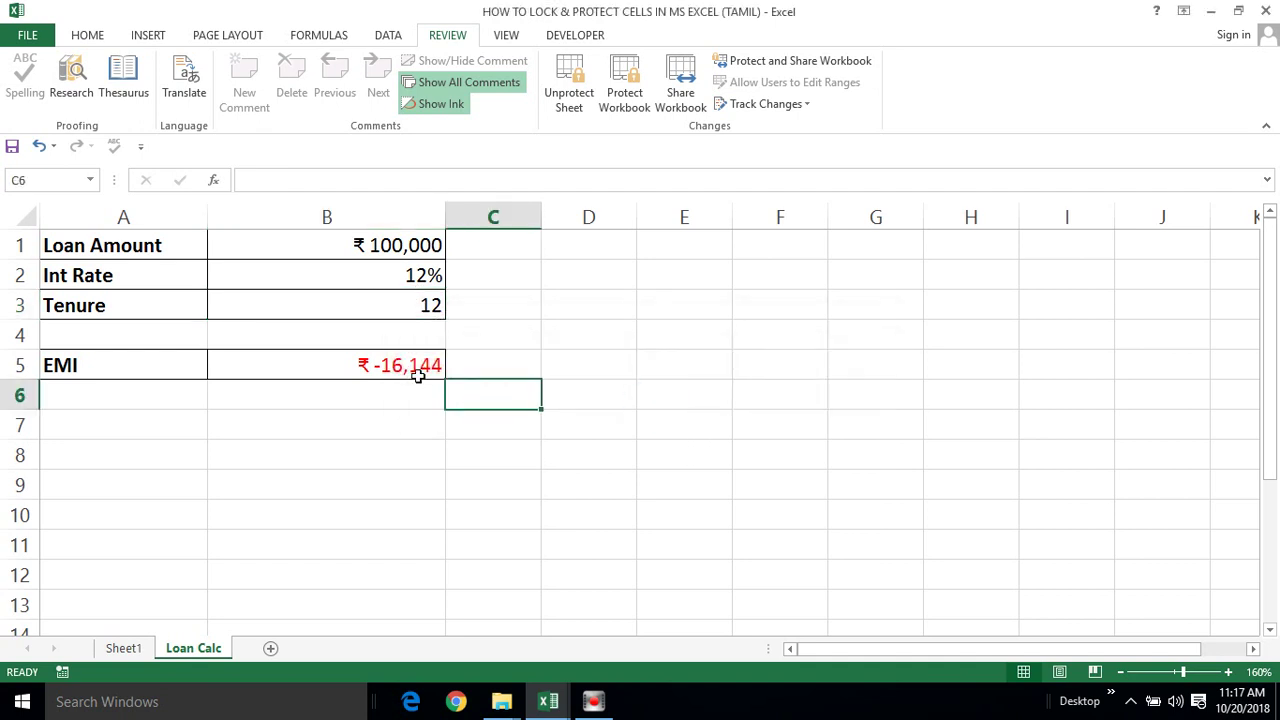
left_click(417, 368)
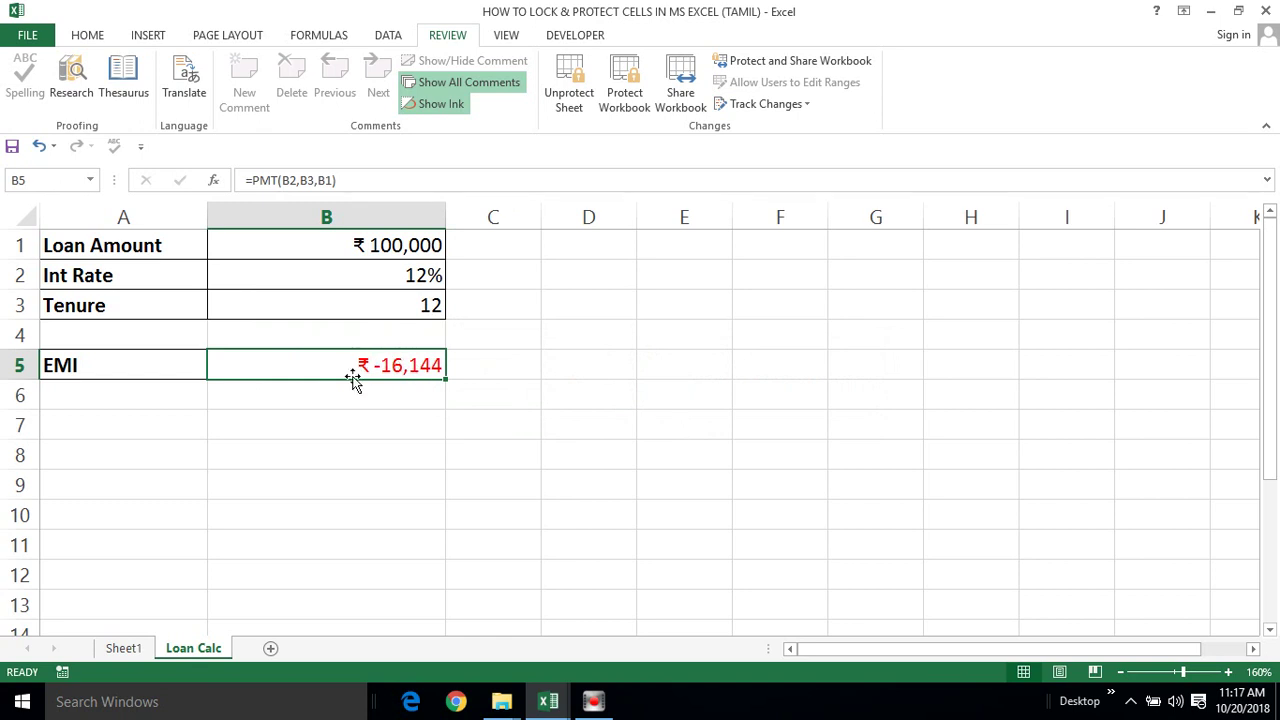
left_click(349, 180)
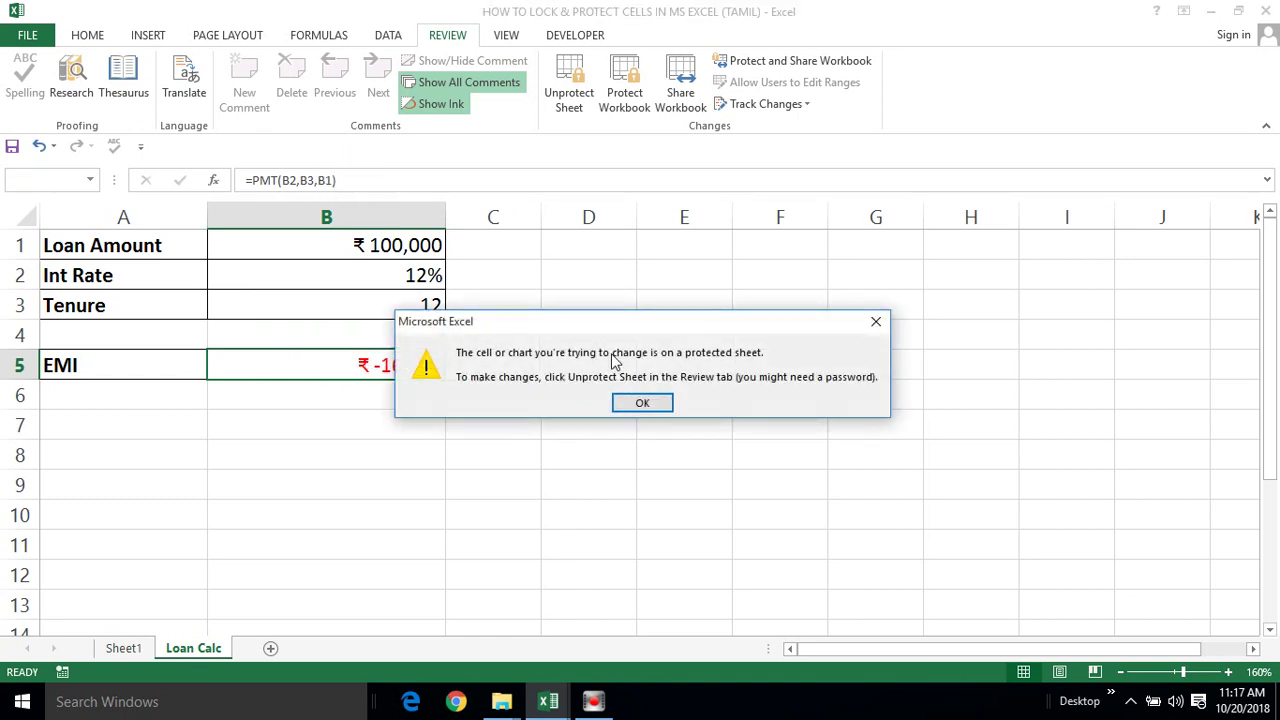
left_click(643, 404)
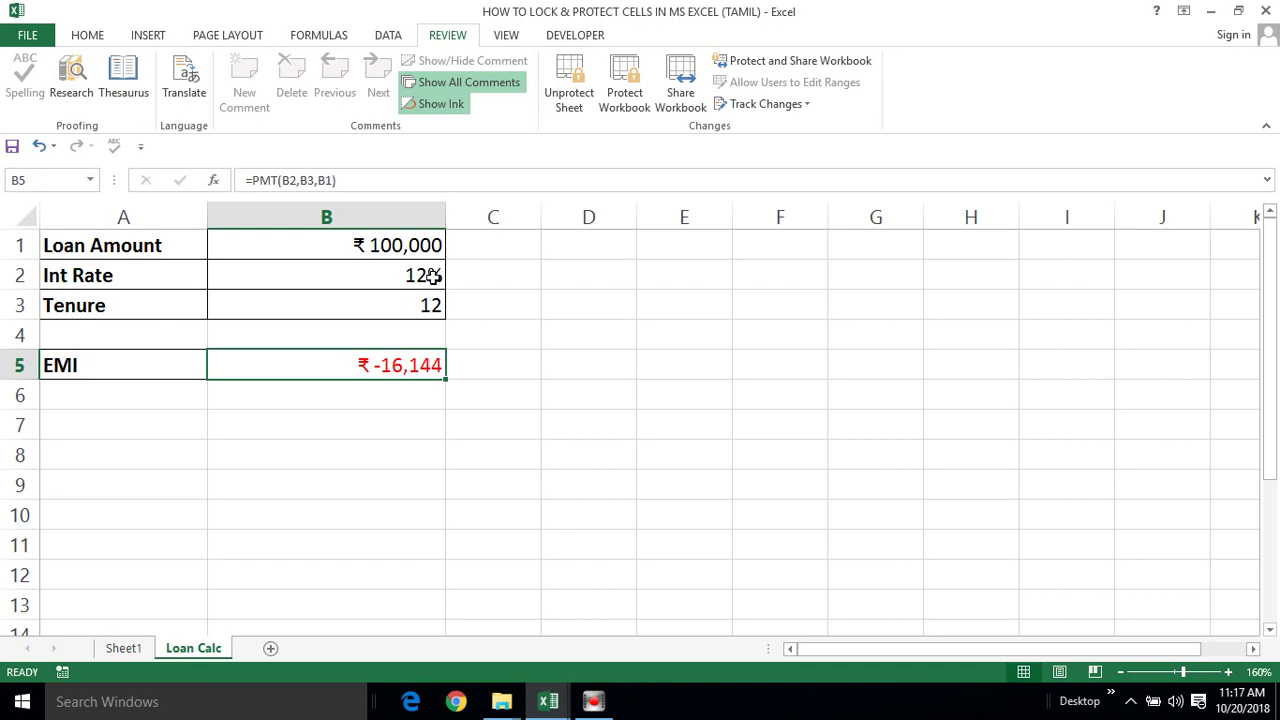
- Unprotect the Loan Calc sheet with its password and select EMI cell B5
left_click(568, 90)
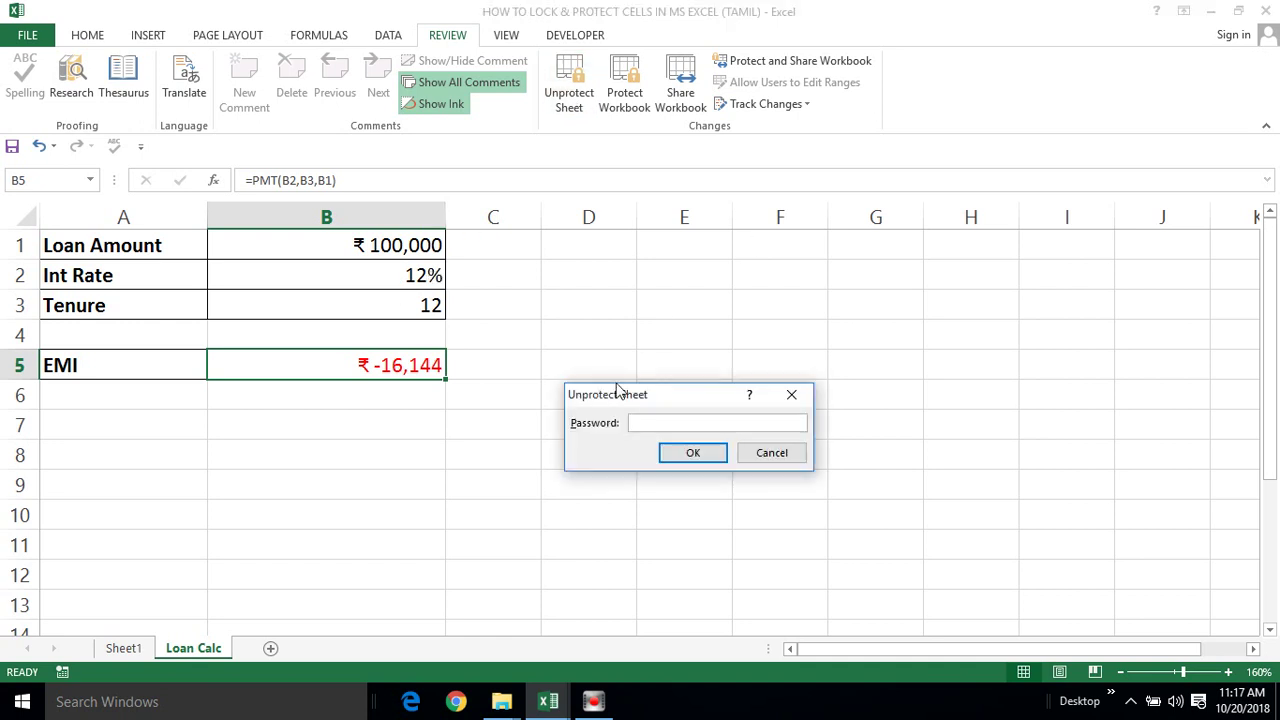
key("Return")
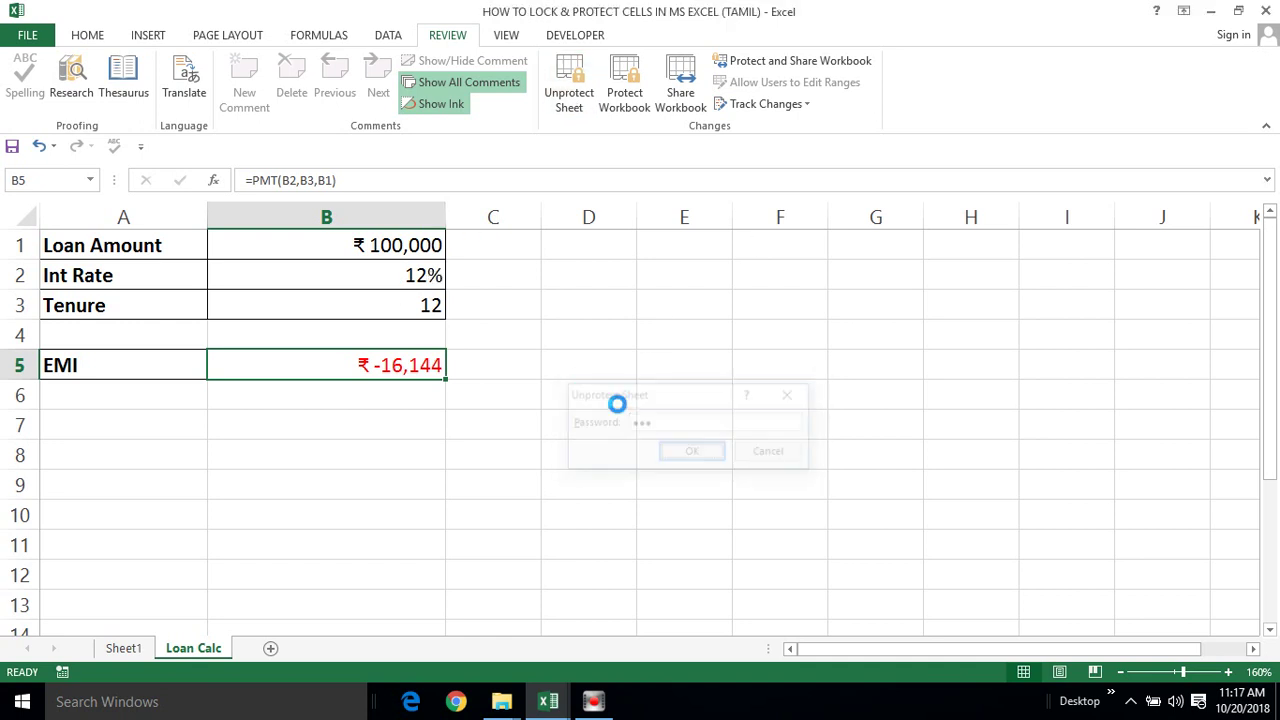
left_click(425, 275)
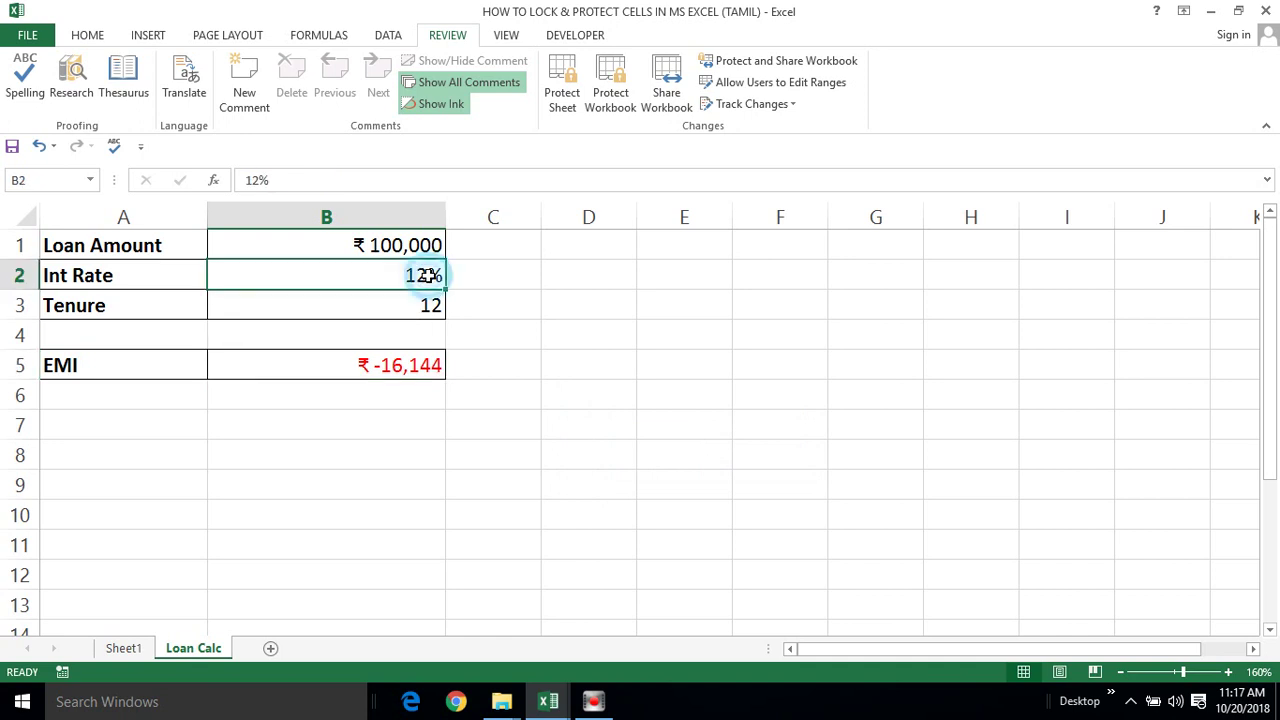
left_click(381, 368)
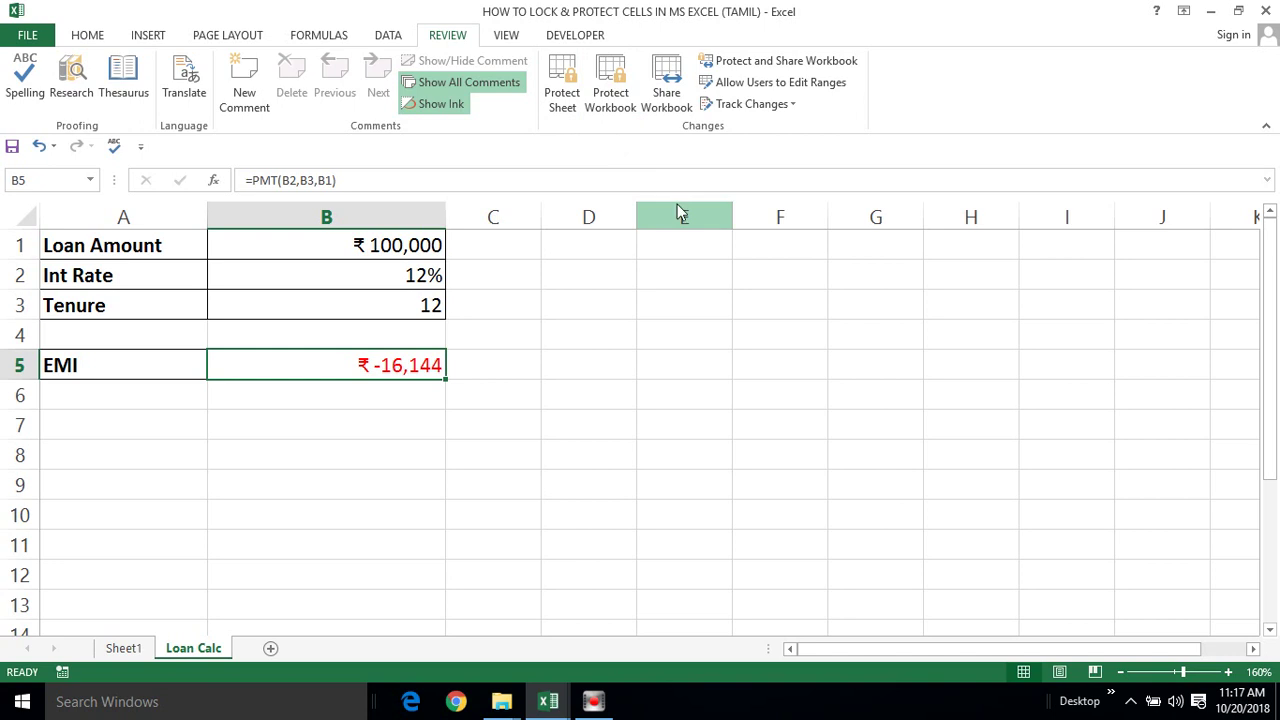
- Enable Hidden alongside Locked for the EMI cell B5
key("ctrl+1")
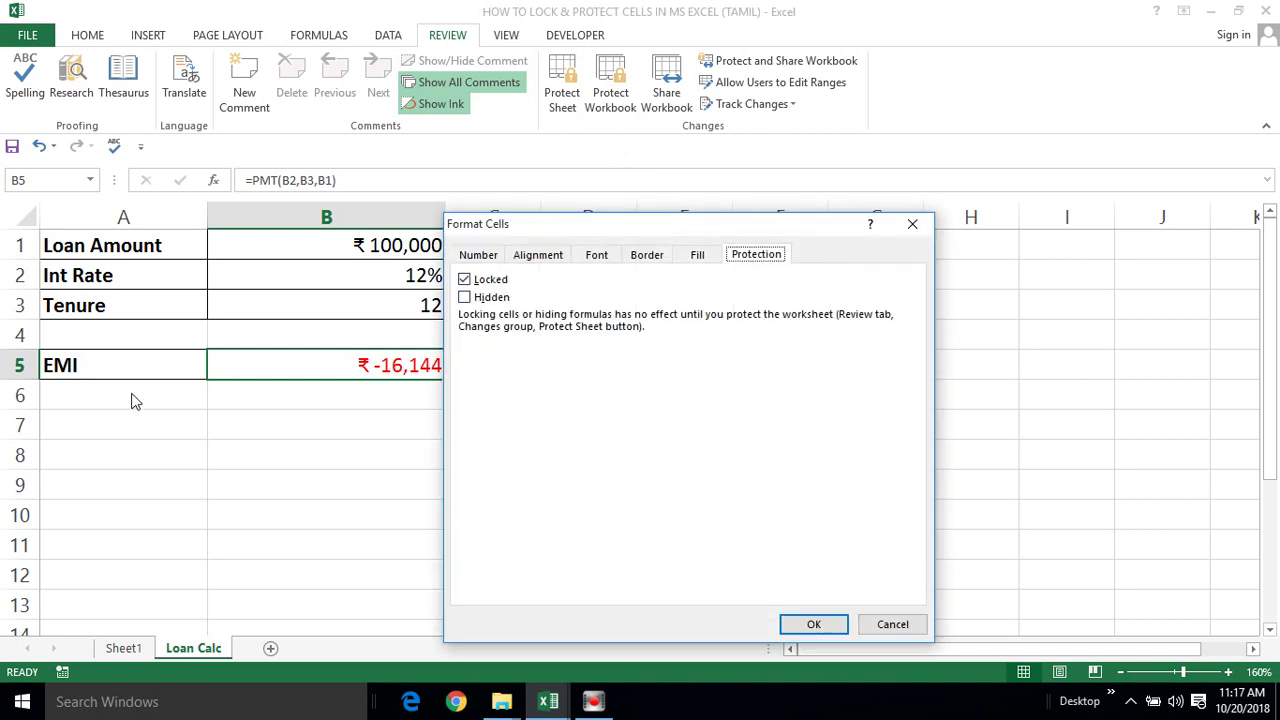
left_click(465, 298)
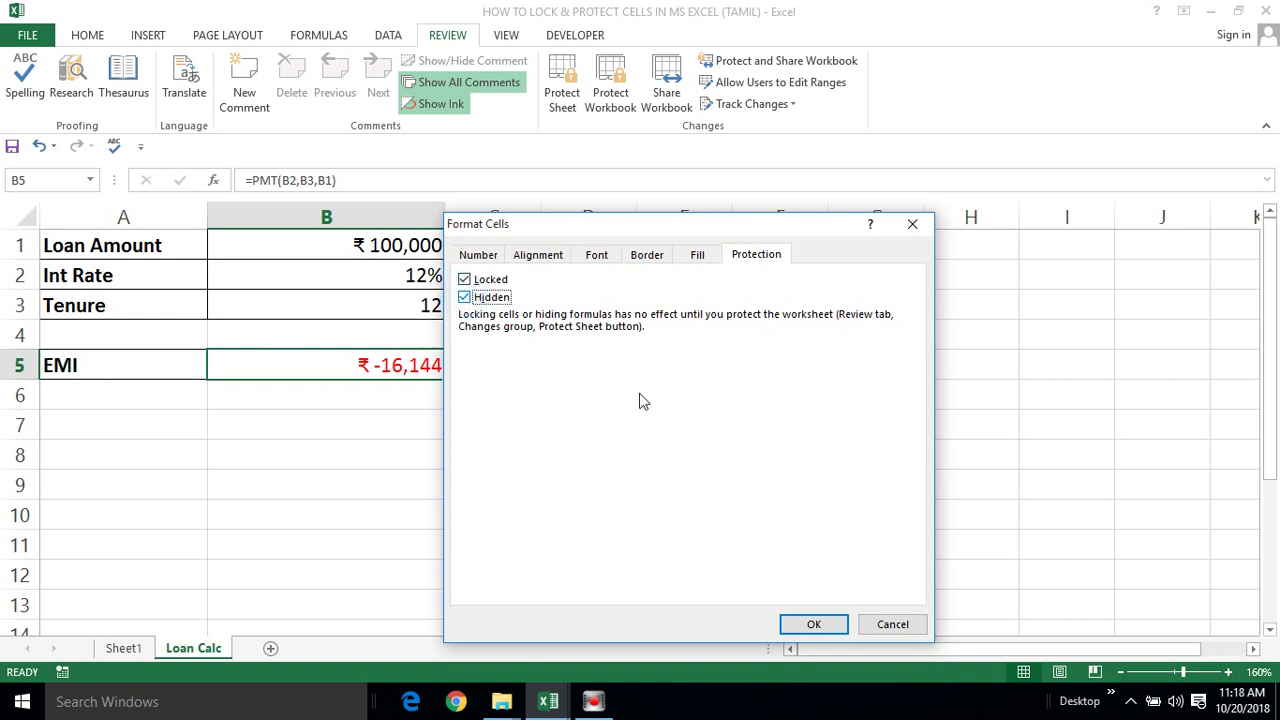
left_click(813, 624)
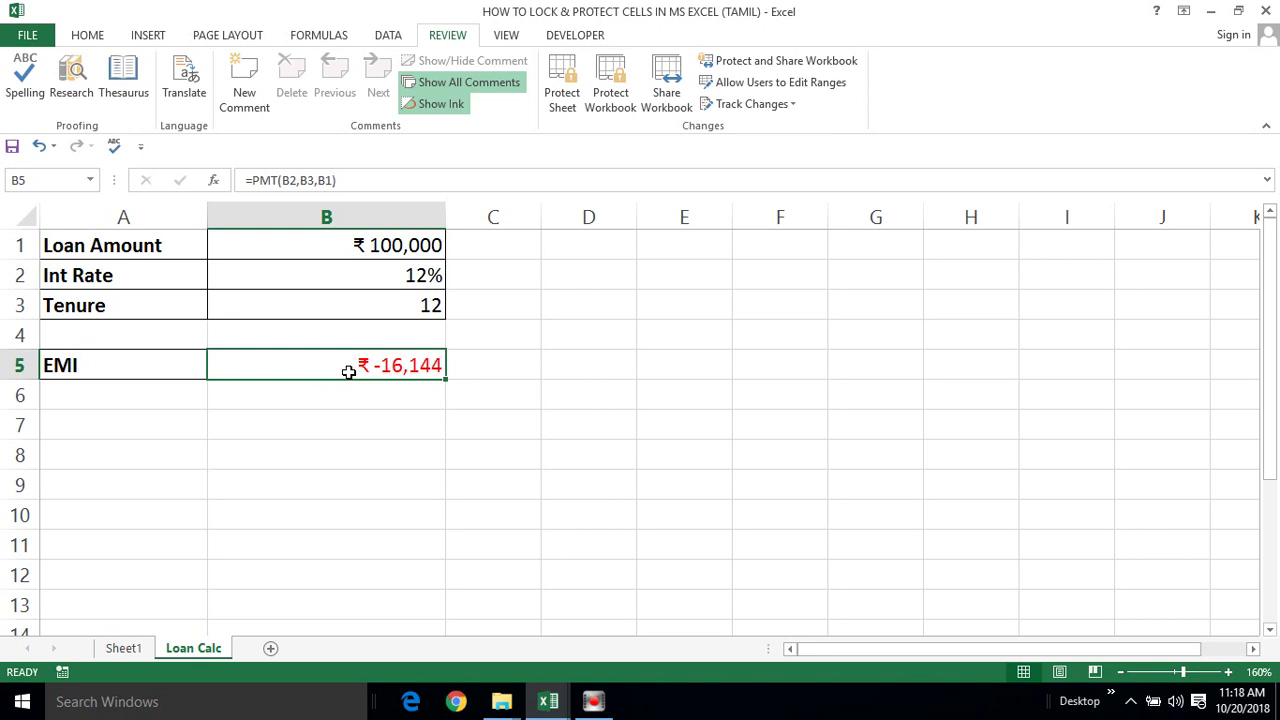
- Protect the Loan Calc sheet with a confirmed password
left_click(562, 85)
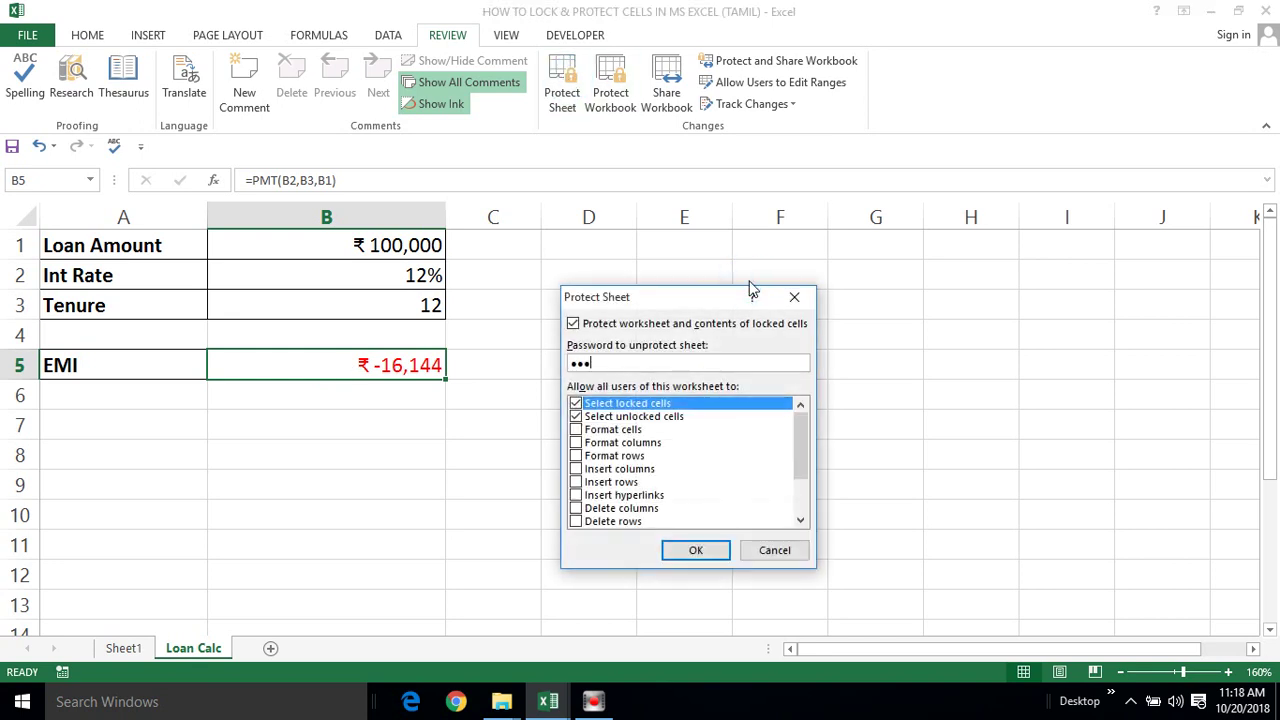
left_click(695, 550)
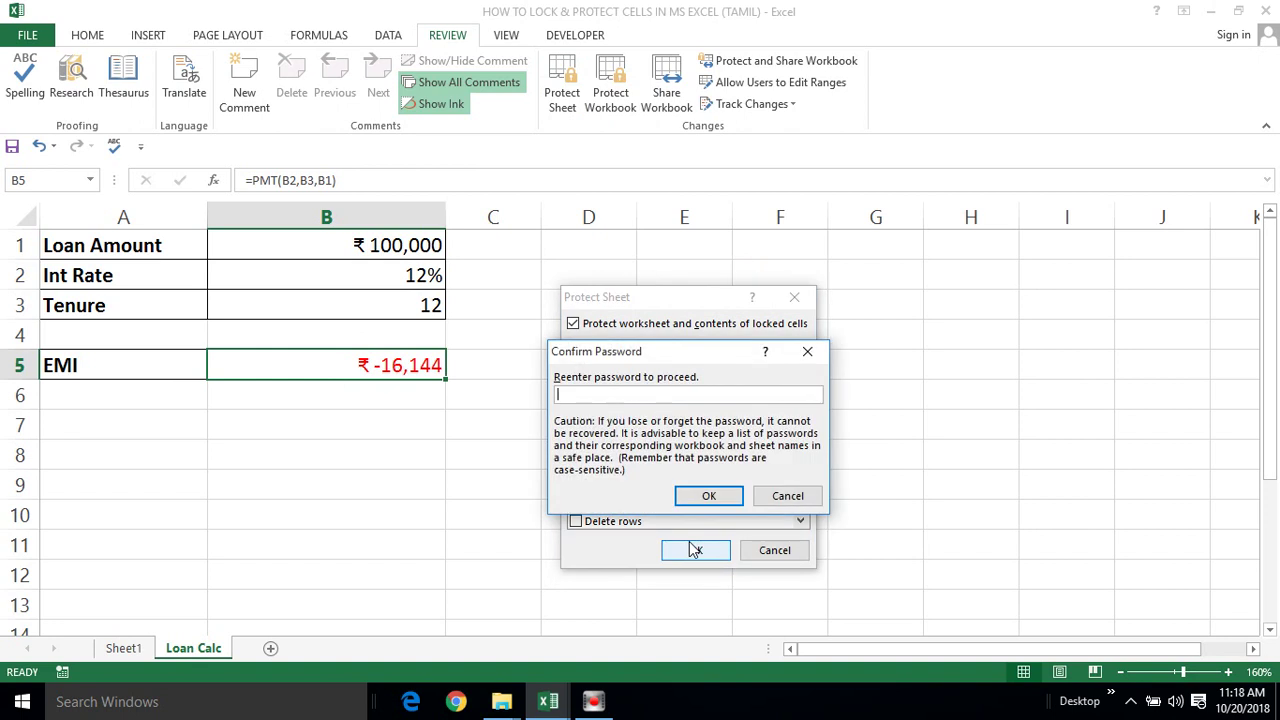
left_click(703, 499)
- Verify EMI cell B5 hides its PMT formula and refuses edits
left_click(402, 433)
left_click(342, 370)
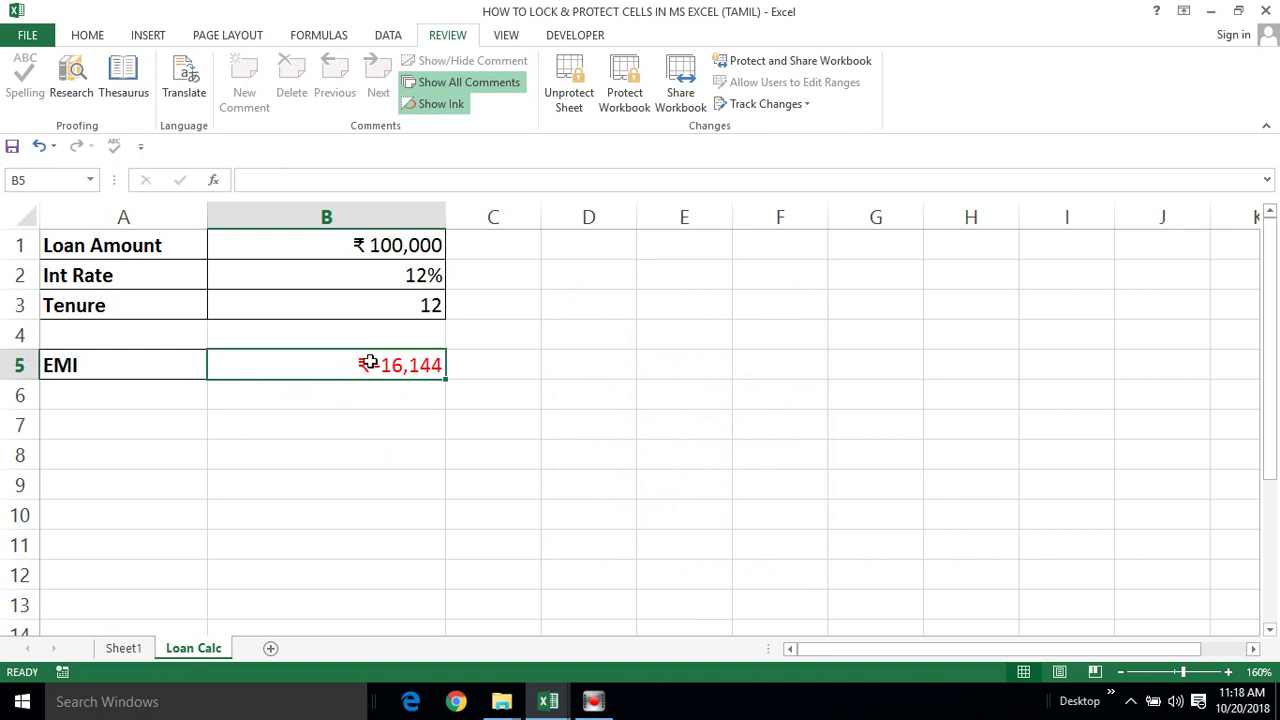
double_click(369, 364)
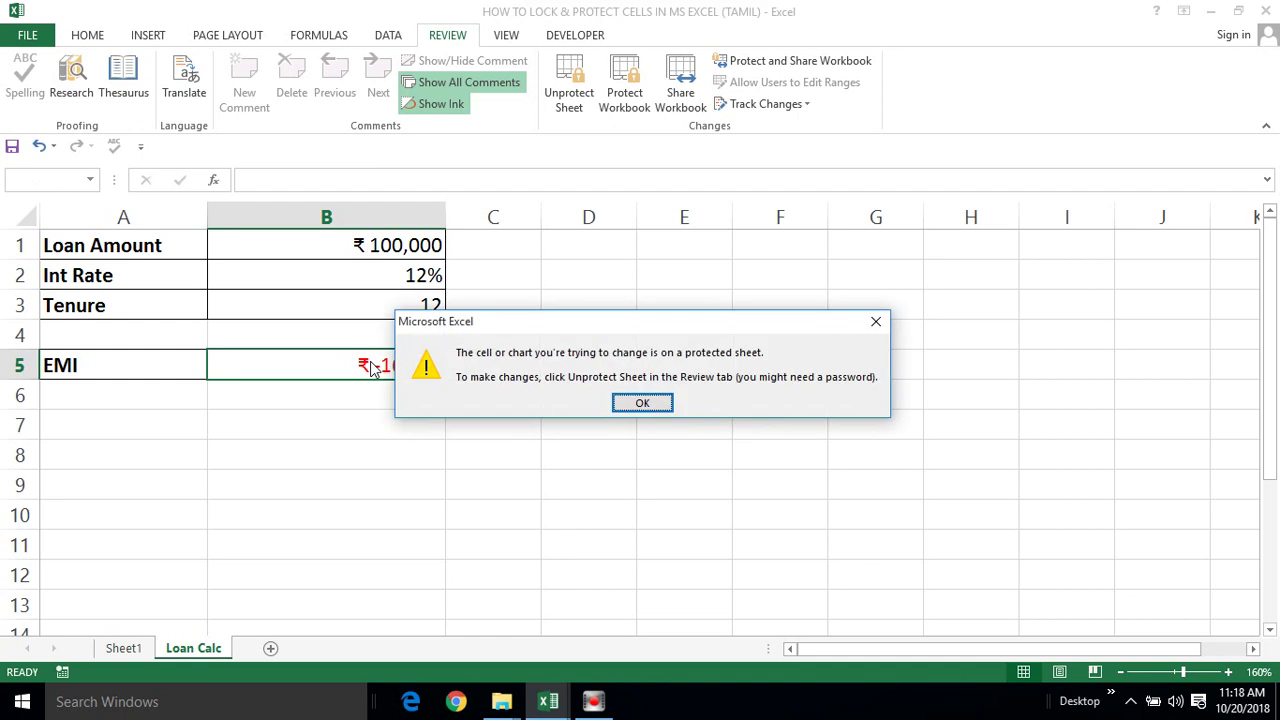
key("Return")
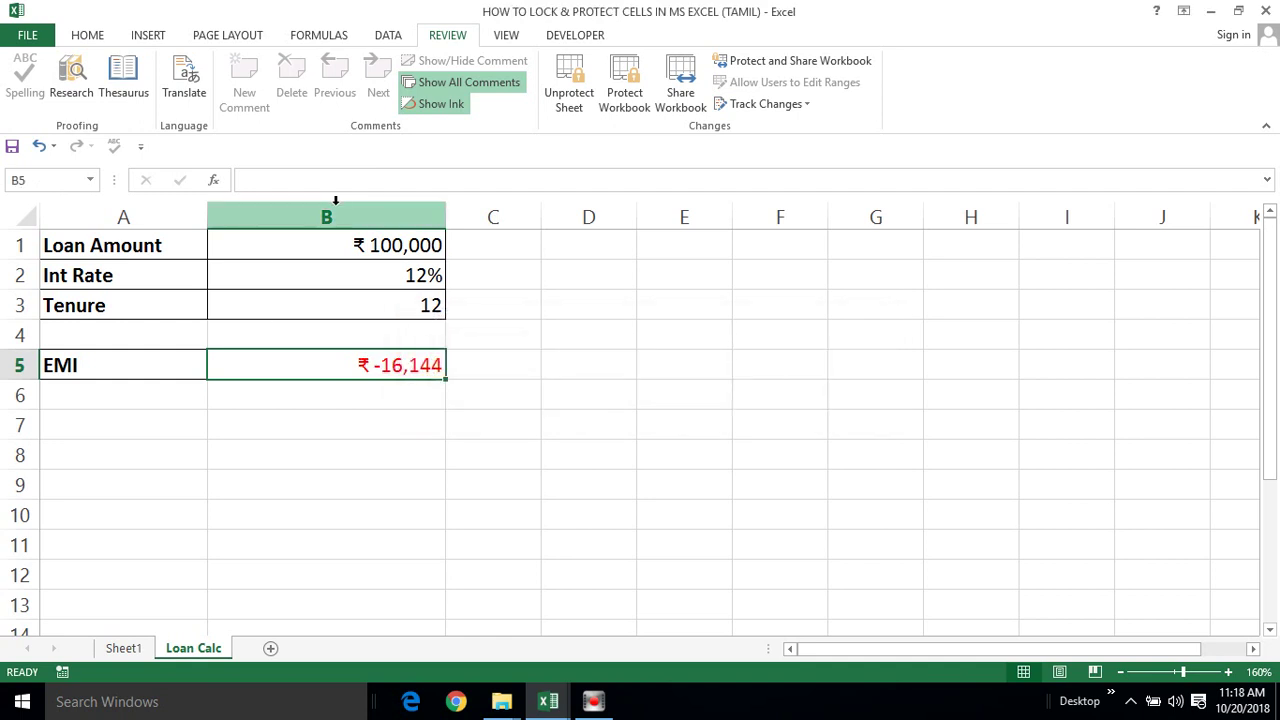
left_click(281, 179)
left_click(640, 402)
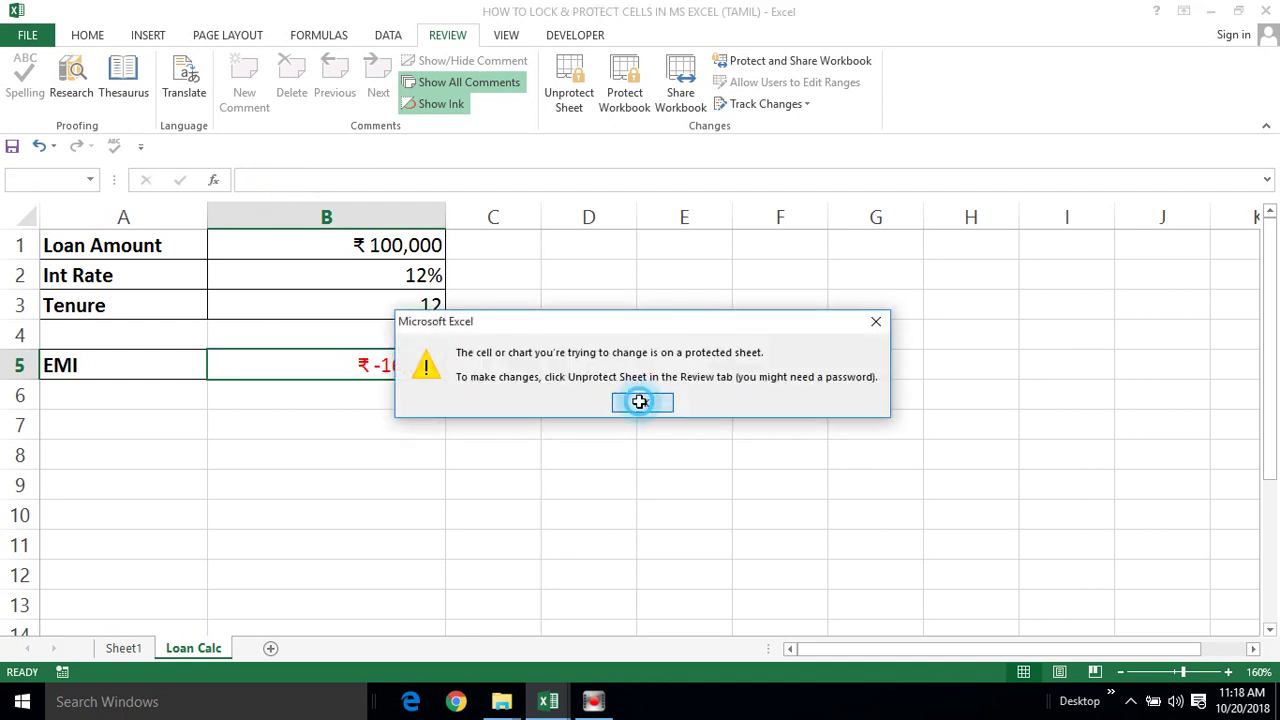
- Set Loan Amount to 150000 and confirm Tenure in B3 still refuses edits
left_click(376, 245)
type("0000")
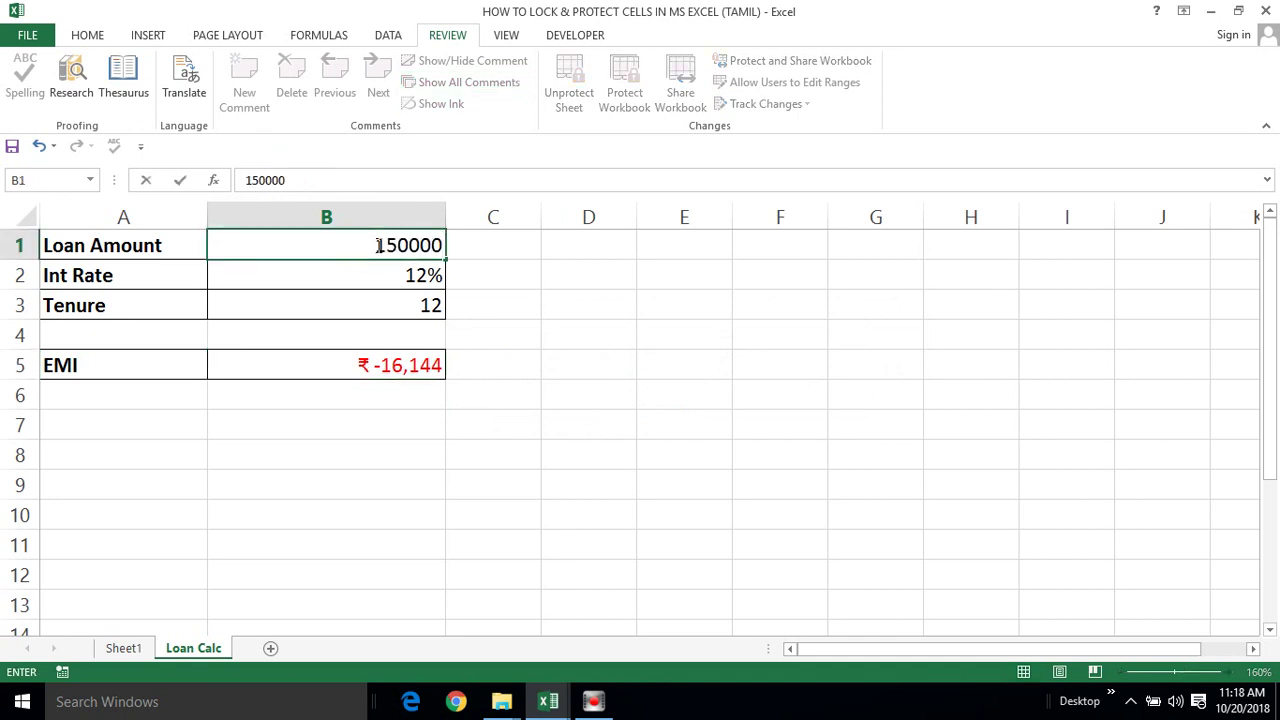
key("Return")
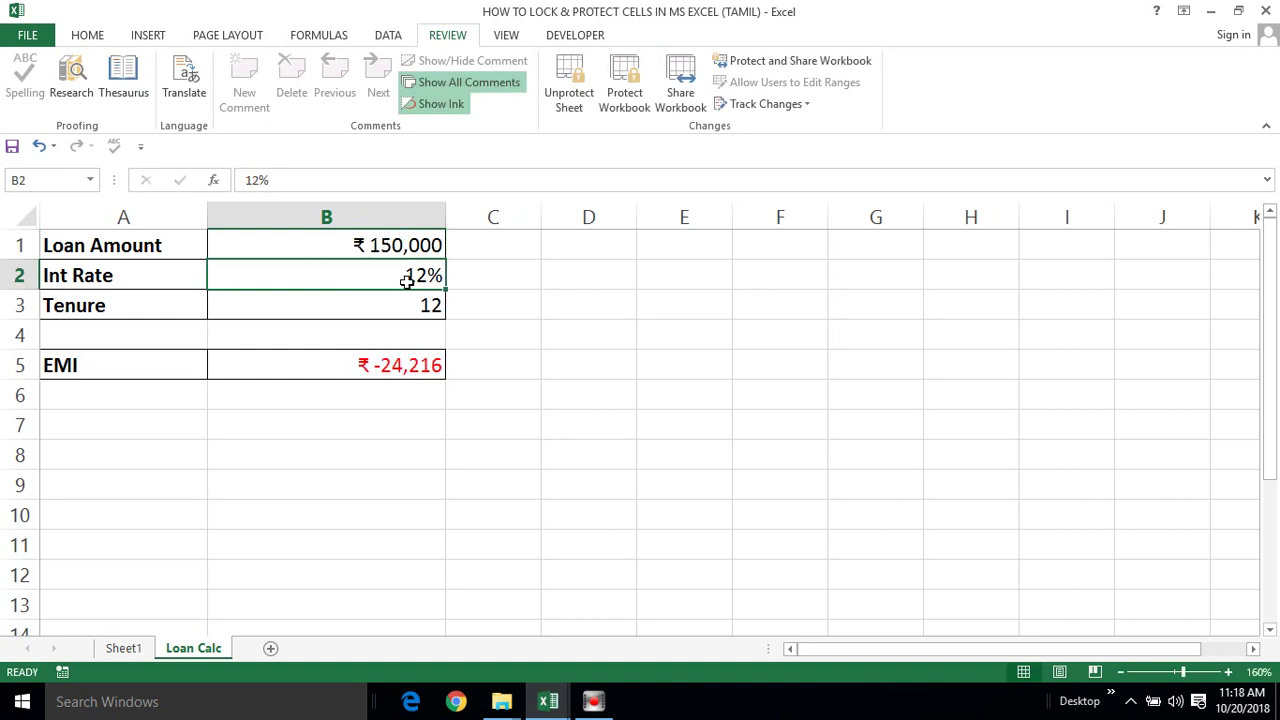
double_click(403, 303)
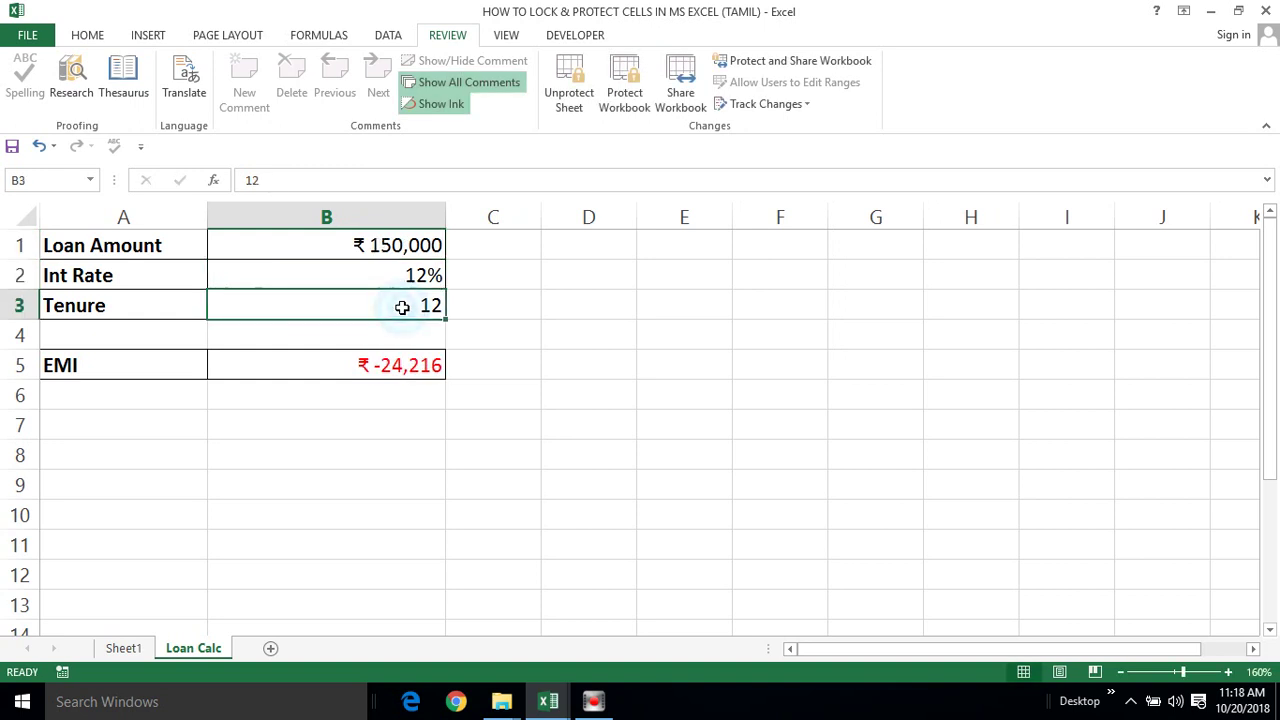
key("Return")
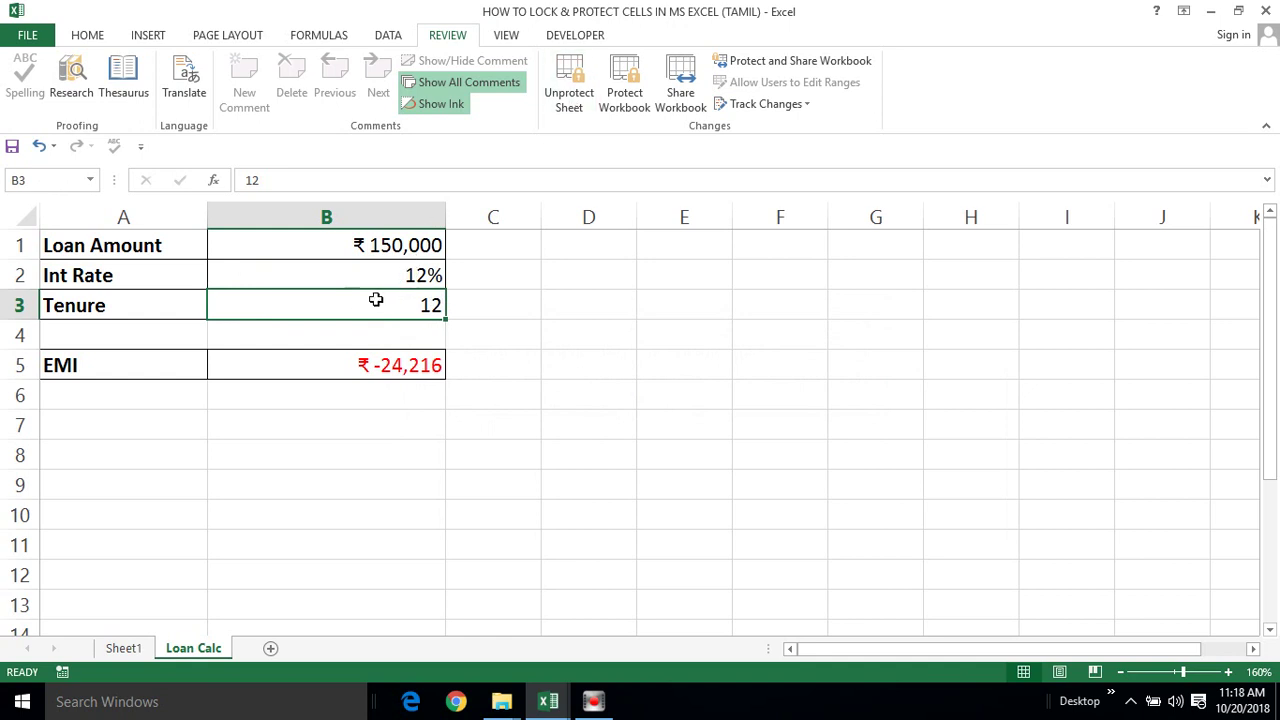
- Enter loan amounts 250,000, 50,000 and finally 260000 in B1, recalculating EMI to ₹-41,974
left_click_drag(400, 270, 399, 355)
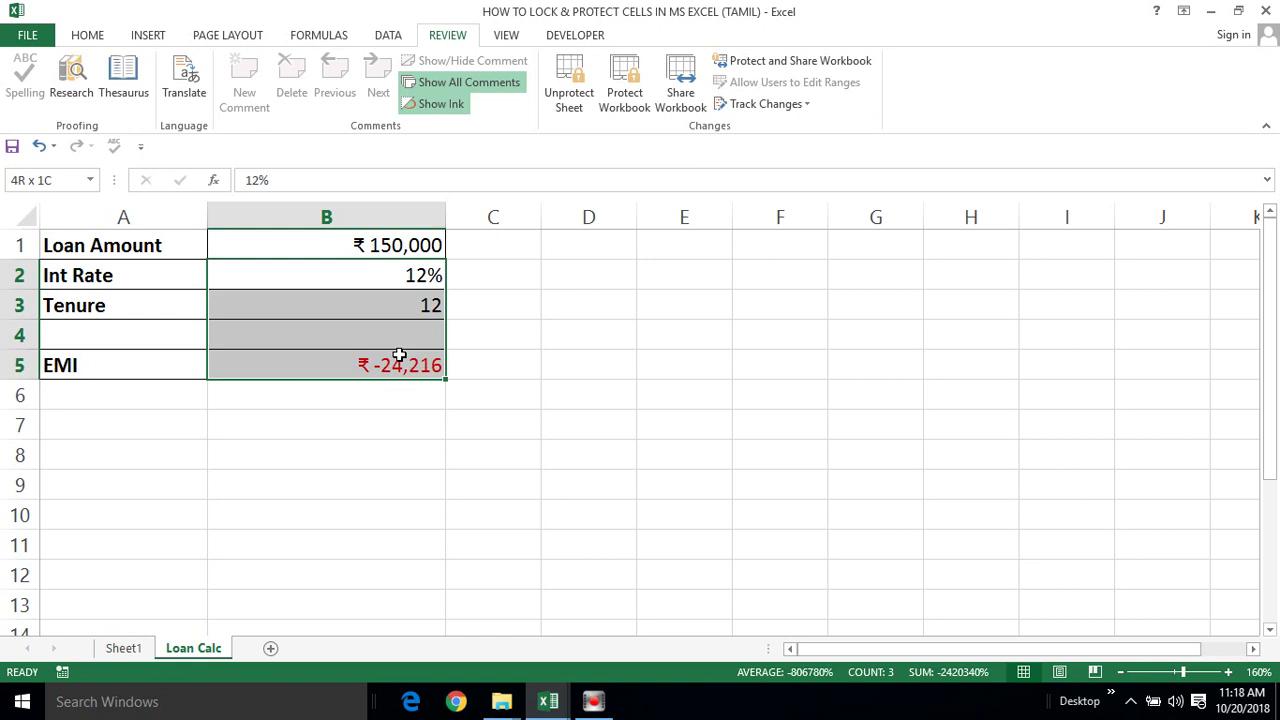
left_click(420, 245)
type("250,000")
key("Return")
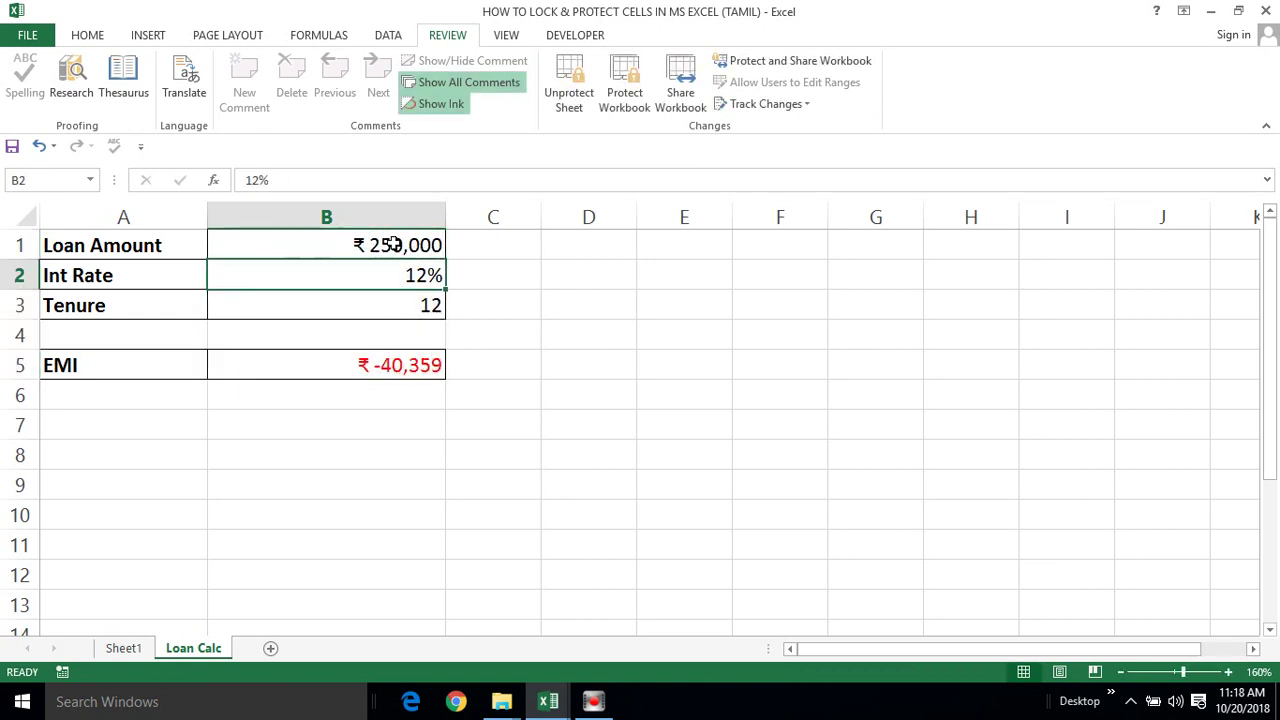
left_click(401, 243)
type("50,000")
key("Return")
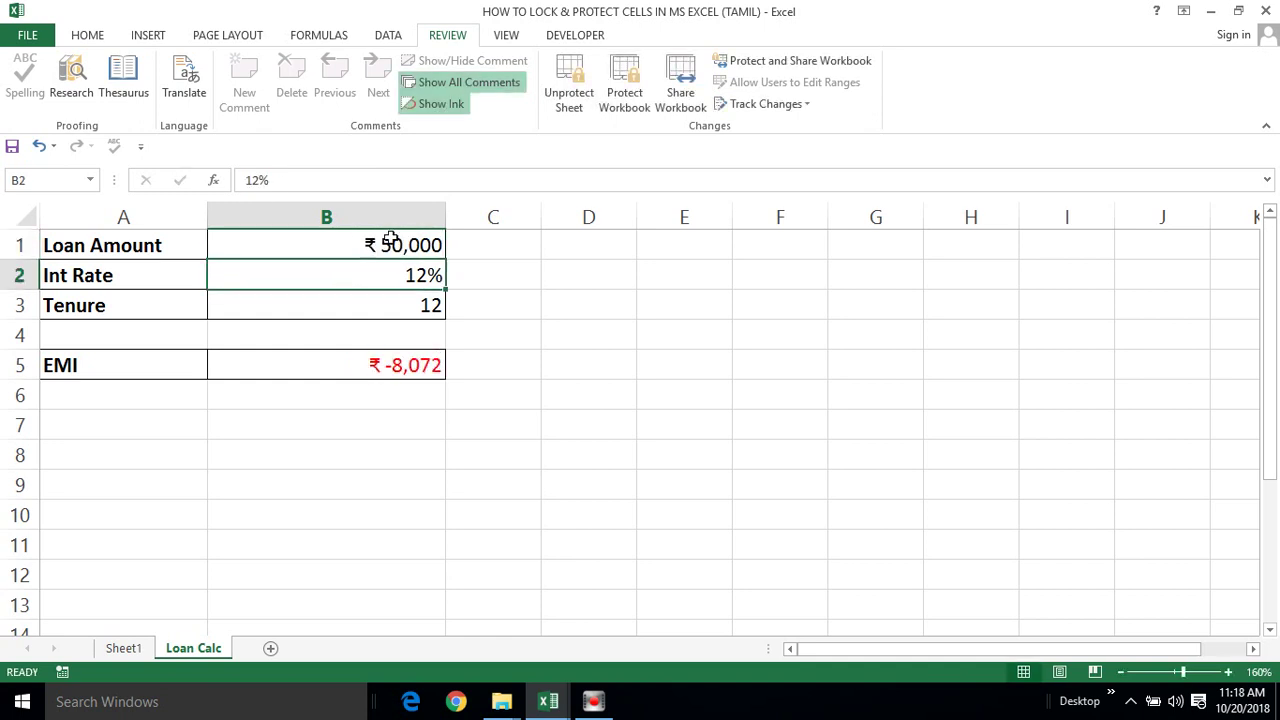
left_click(398, 242)
type("260000")
key("Return")
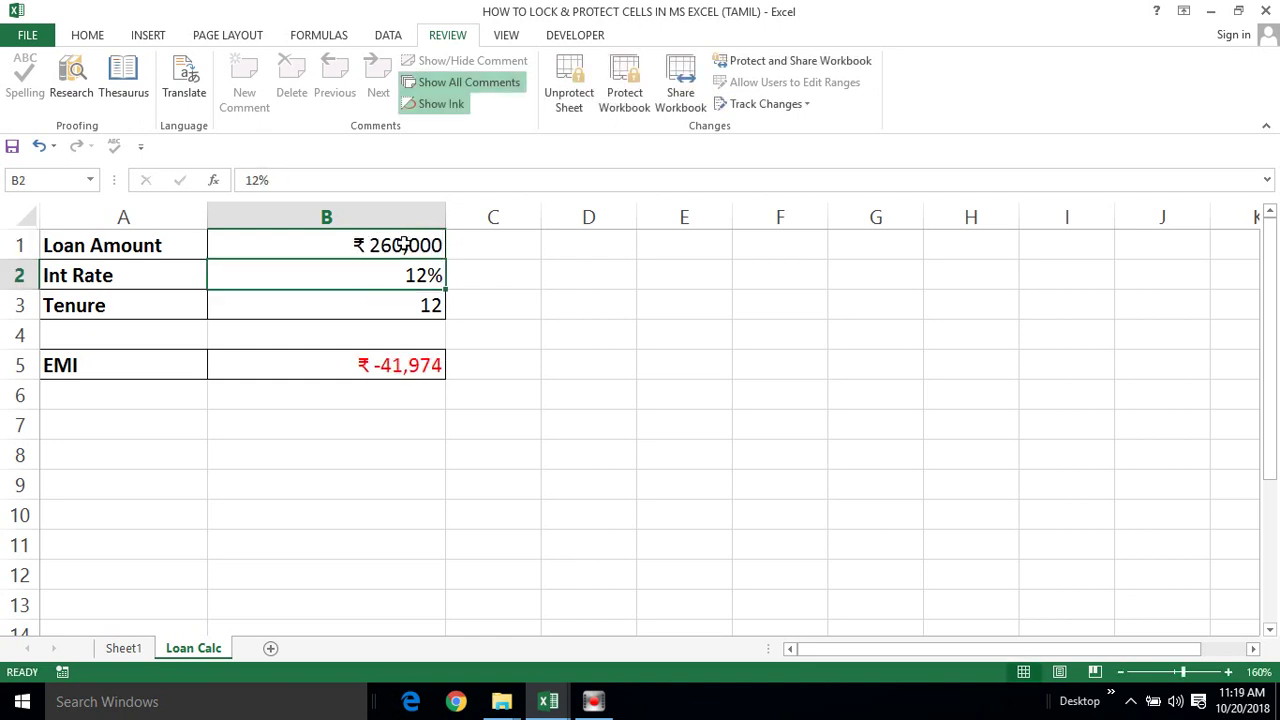
- Check that the EMI formula stays hidden and review the loan calculator table
left_click(430, 368)
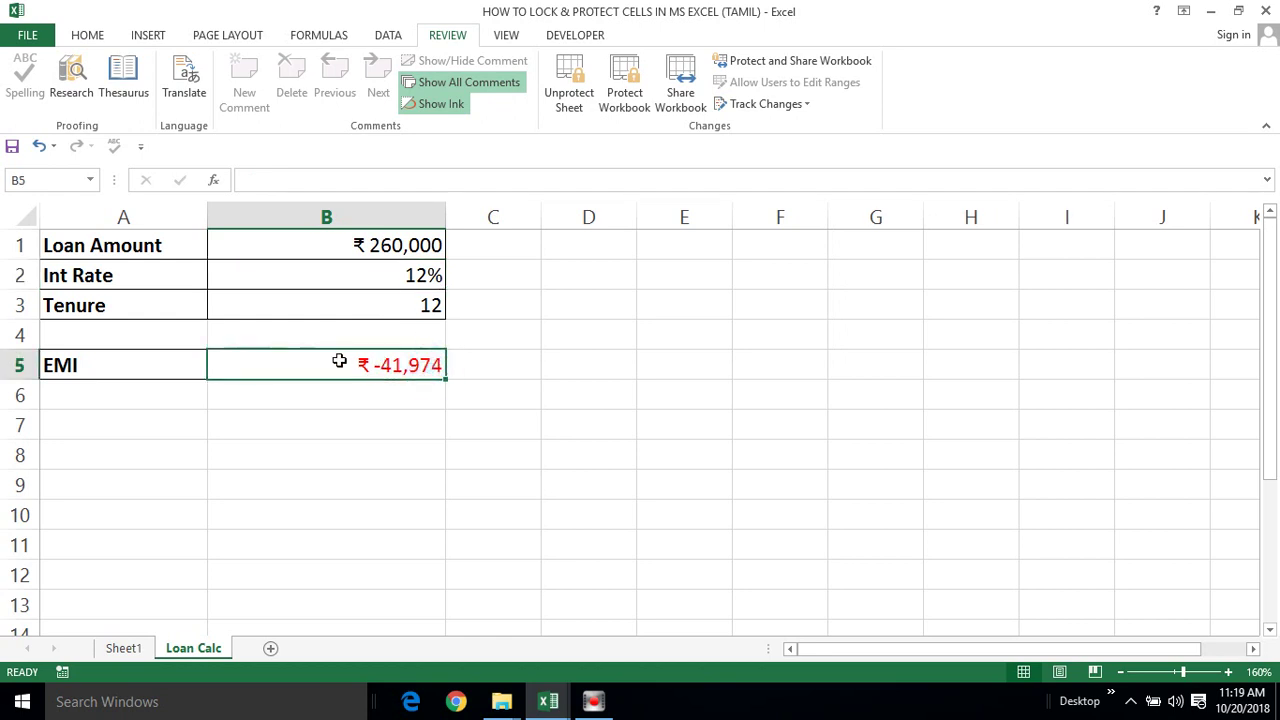
left_click(270, 302)
mouse_move(94, 245)
left_mouse_down()
mouse_move(359, 380)
mouse_move(427, 370)
left_mouse_up()
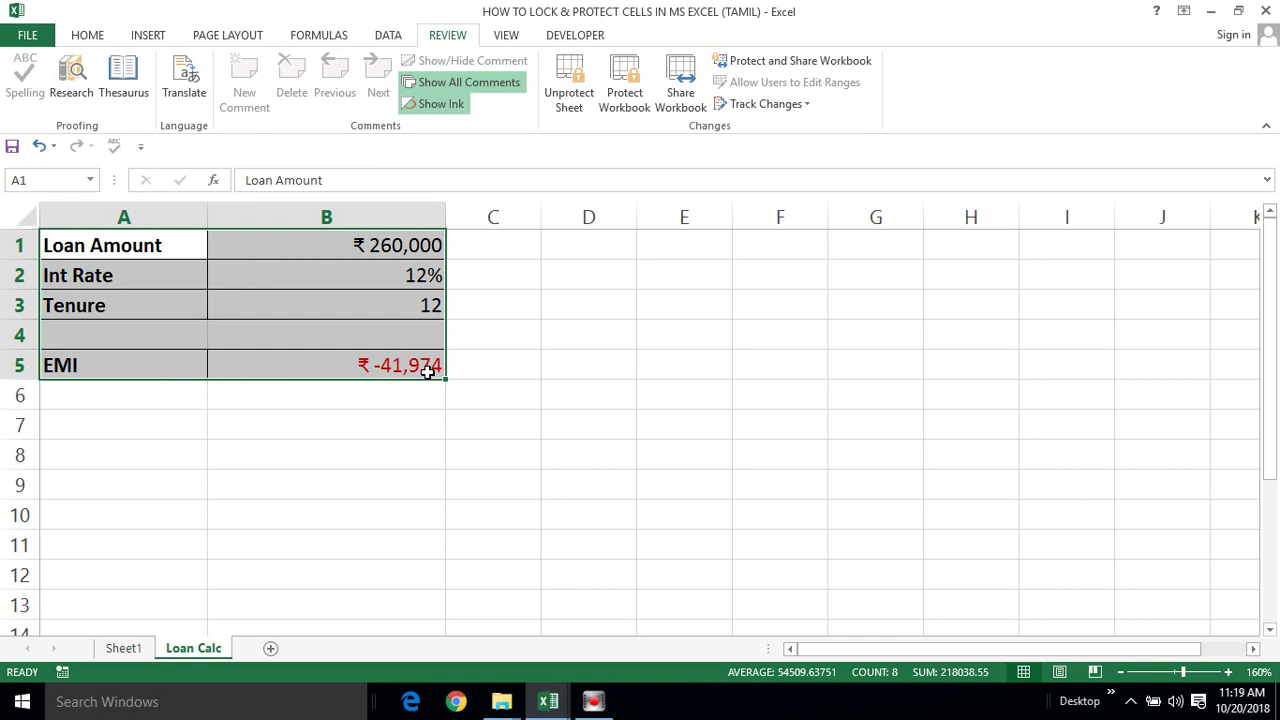
left_click(526, 404)
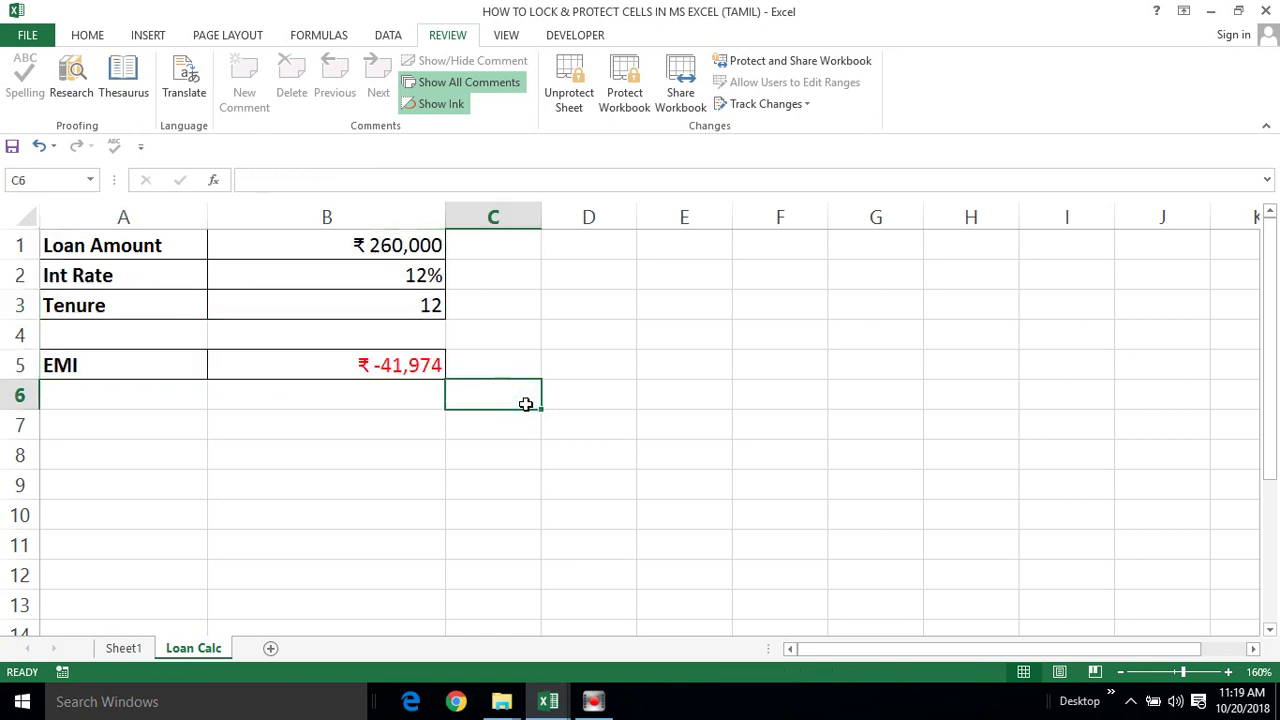